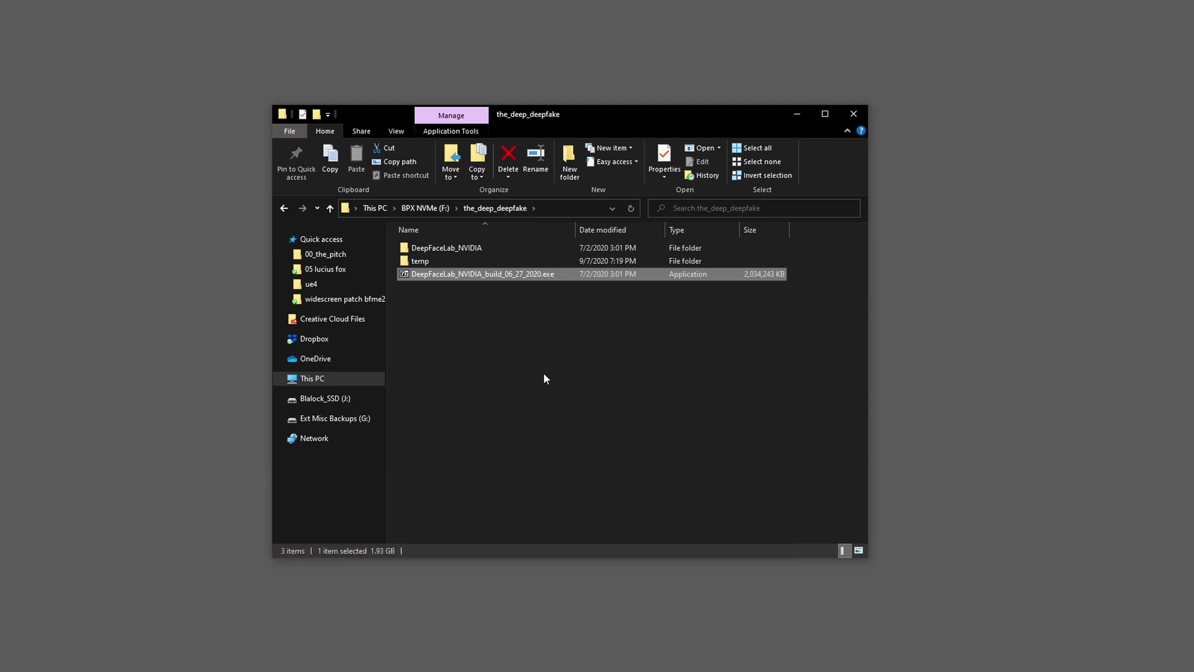
# - Open the workspace folder inside the DeepFaceLab_NVIDIA folder
pyautogui.click(436, 248)
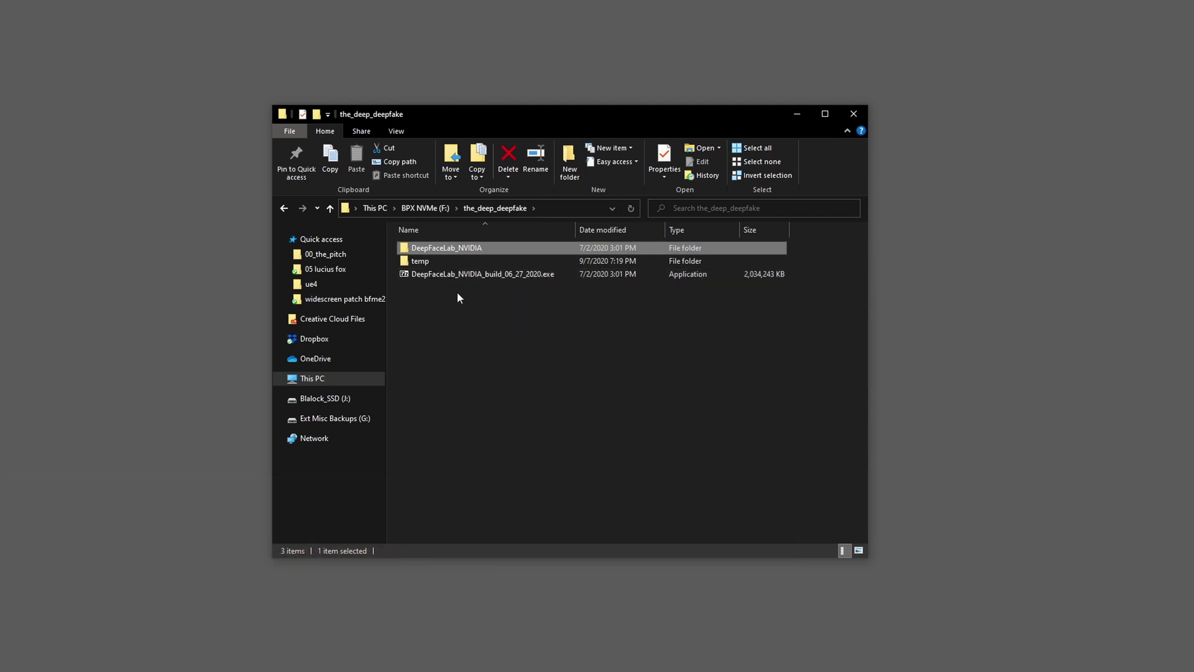
pyautogui.doubleClick(420, 248)
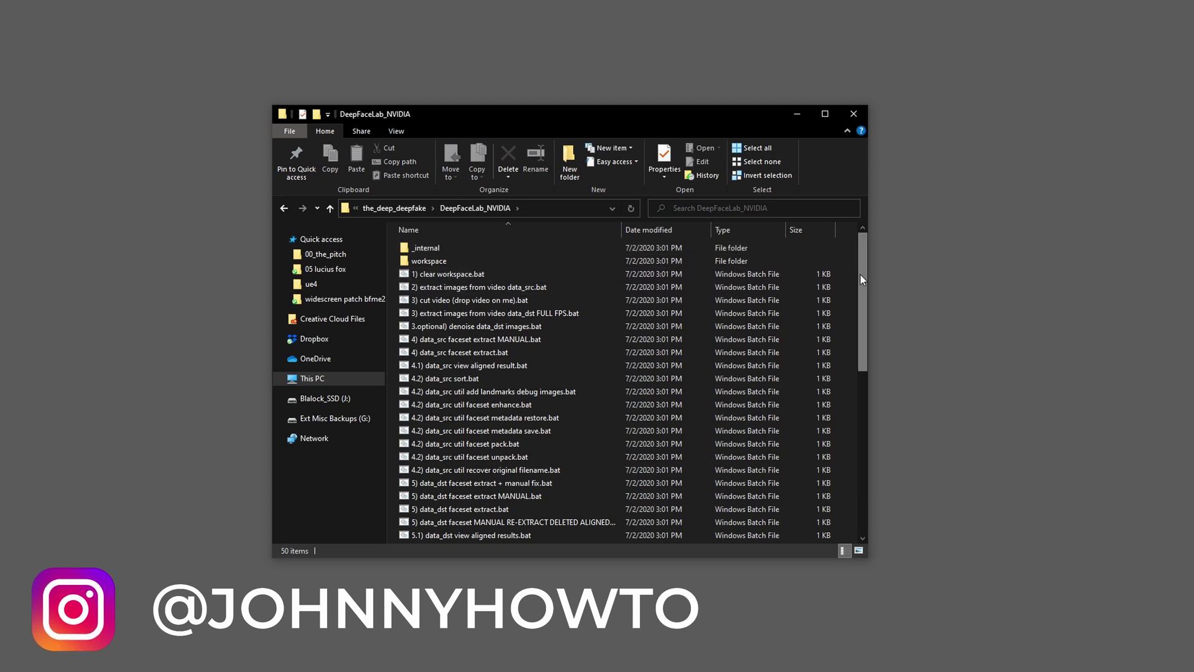
pyautogui.moveTo(861, 275)
pyautogui.mouseDown()
pyautogui.moveTo(863, 451)
pyautogui.moveTo(856, 256)
pyautogui.mouseUp()
pyautogui.doubleClick(401, 262)
# - Preview the sample videos data_dst.mp4 and data_src.mp4, closing the player after each one
pyautogui.click(441, 290)
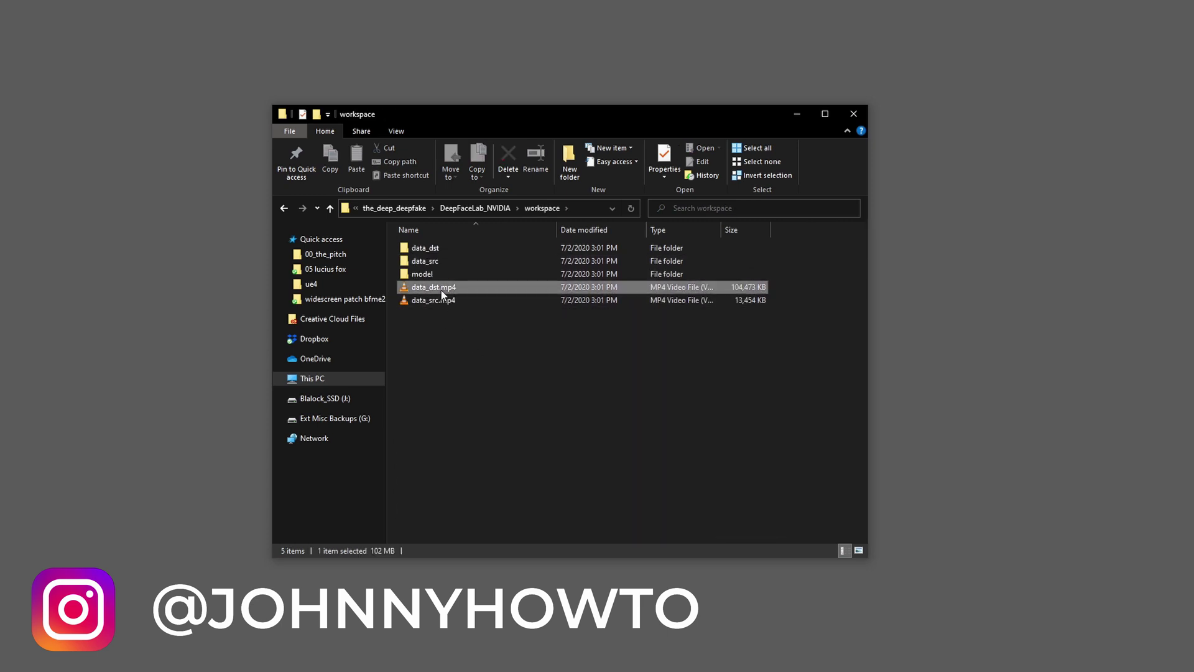
pyautogui.click(426, 302)
pyautogui.click(429, 290)
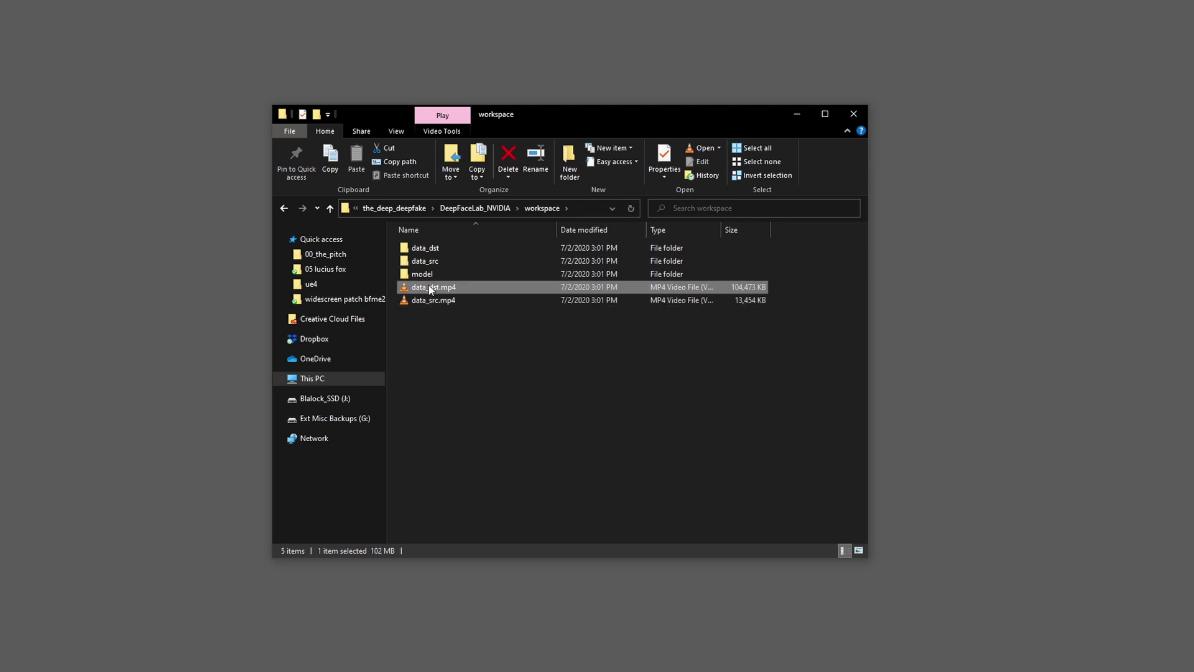
pyautogui.doubleClick(431, 289)
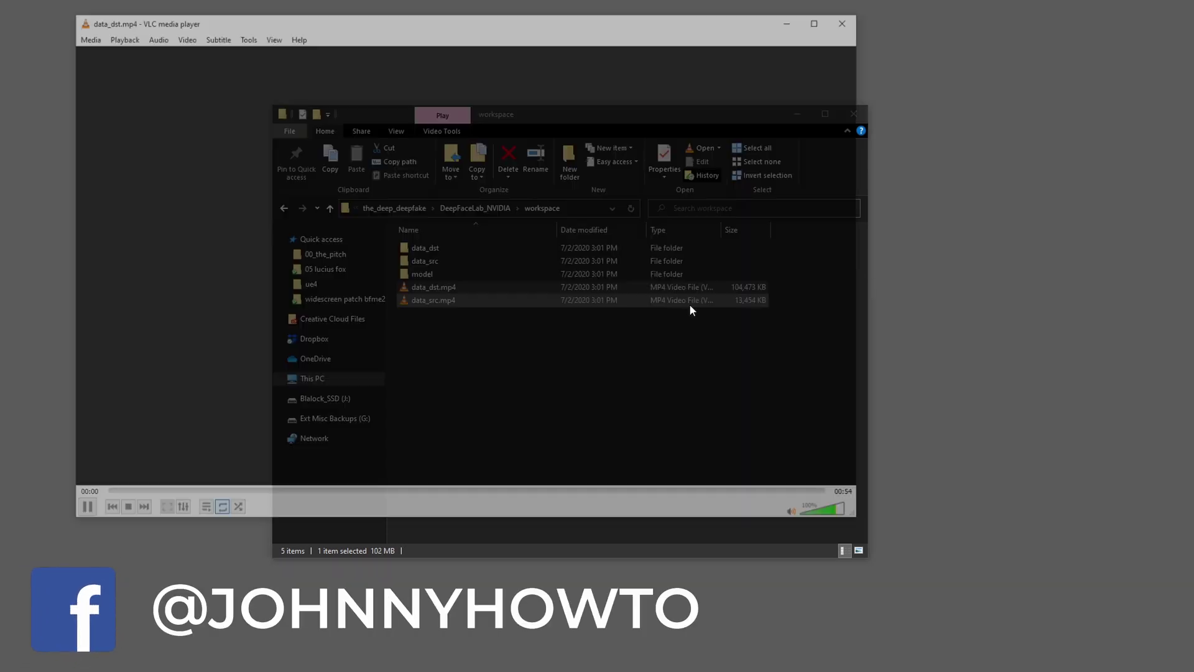
pyautogui.click(842, 23)
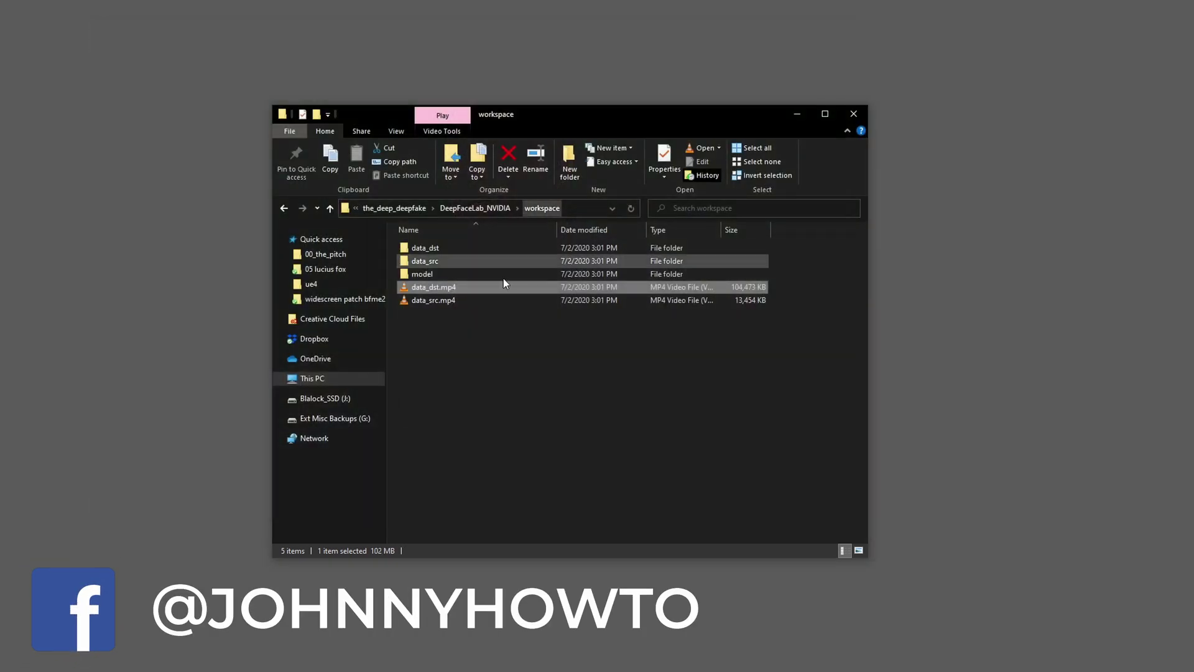
pyautogui.doubleClick(473, 301)
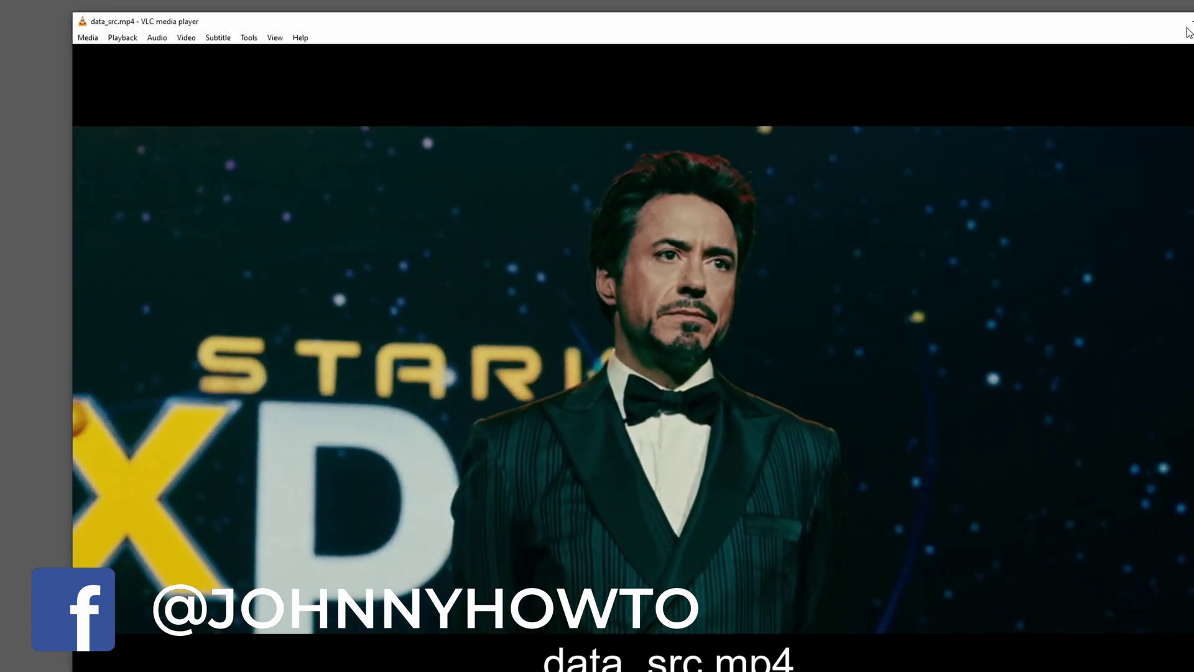
pyautogui.click(1188, 30)
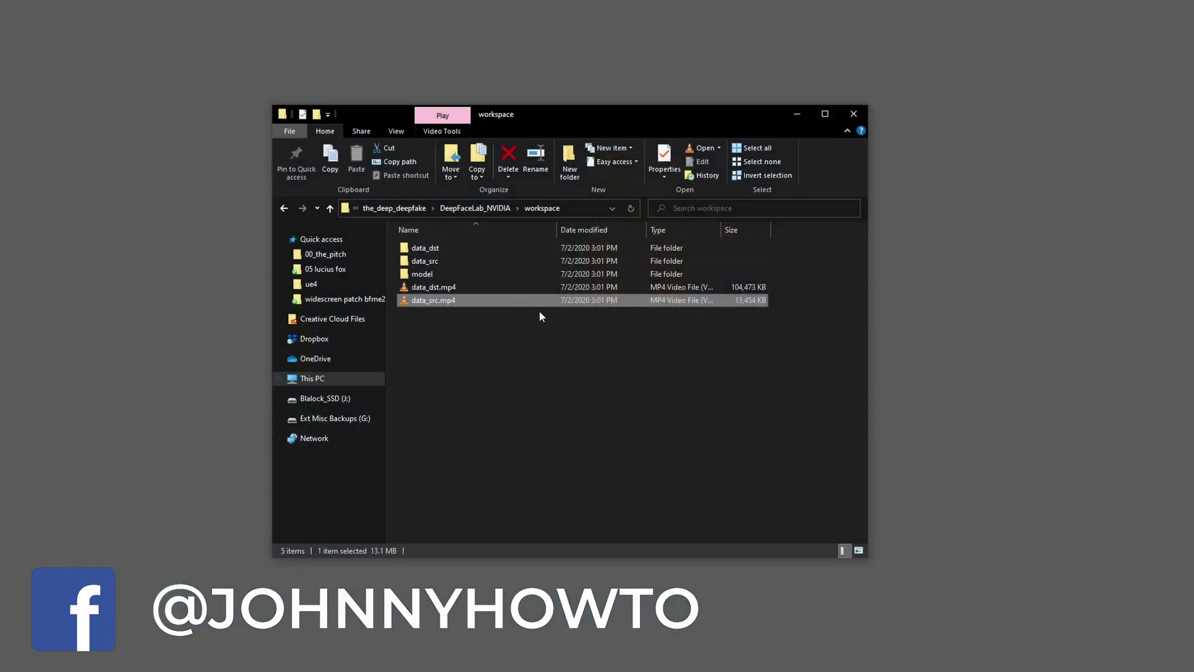
# - Create a folder named exs in the workspace and move data_dst.mp4 and data_src.mp4 into it
pyautogui.moveTo(479, 349); pyautogui.dragTo(438, 289)
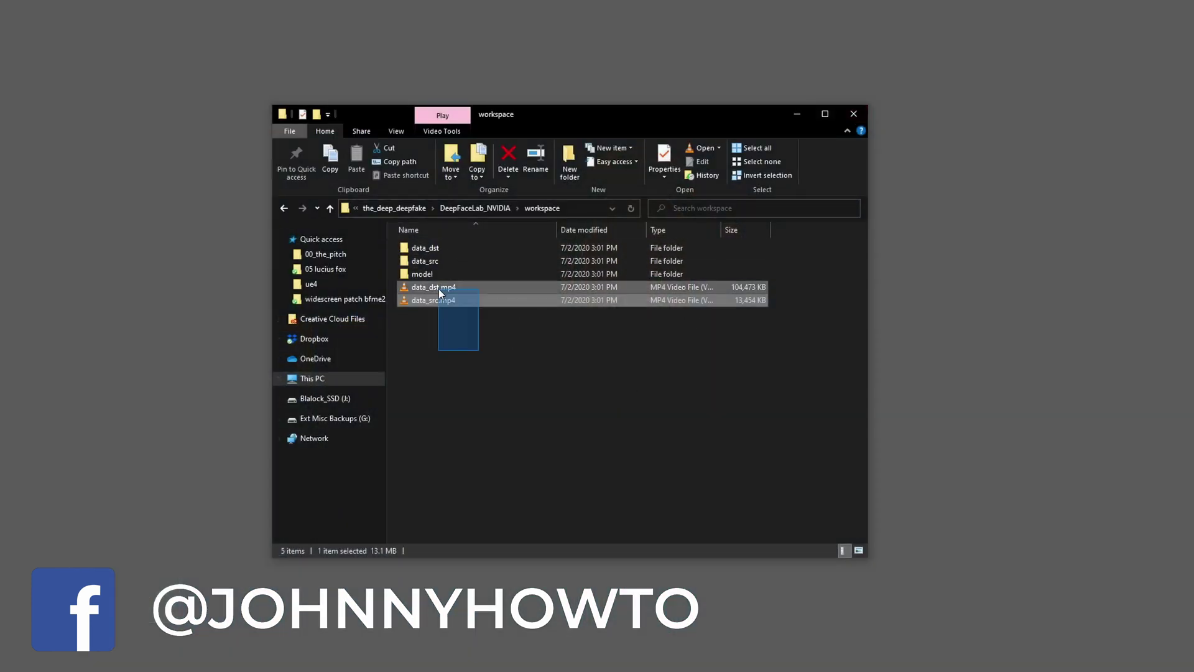
pyautogui.rightClick(466, 349)
pyautogui.moveTo(411, 558)
pyautogui.click(498, 557)
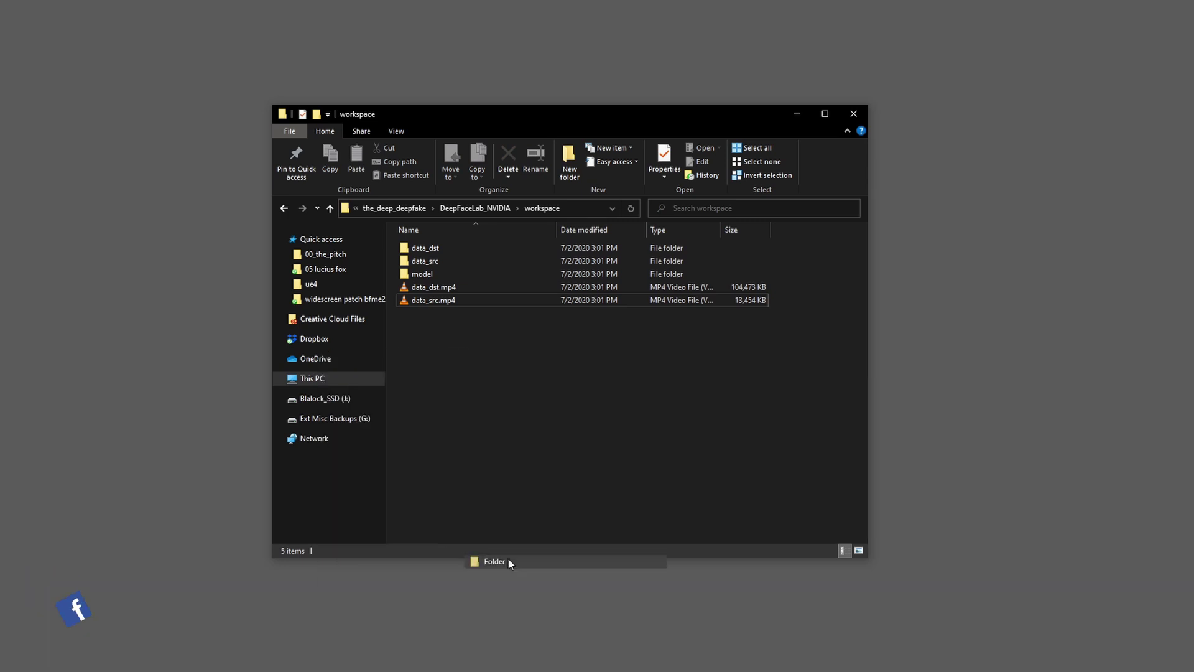
pyautogui.write('exs')
pyautogui.press('Return')
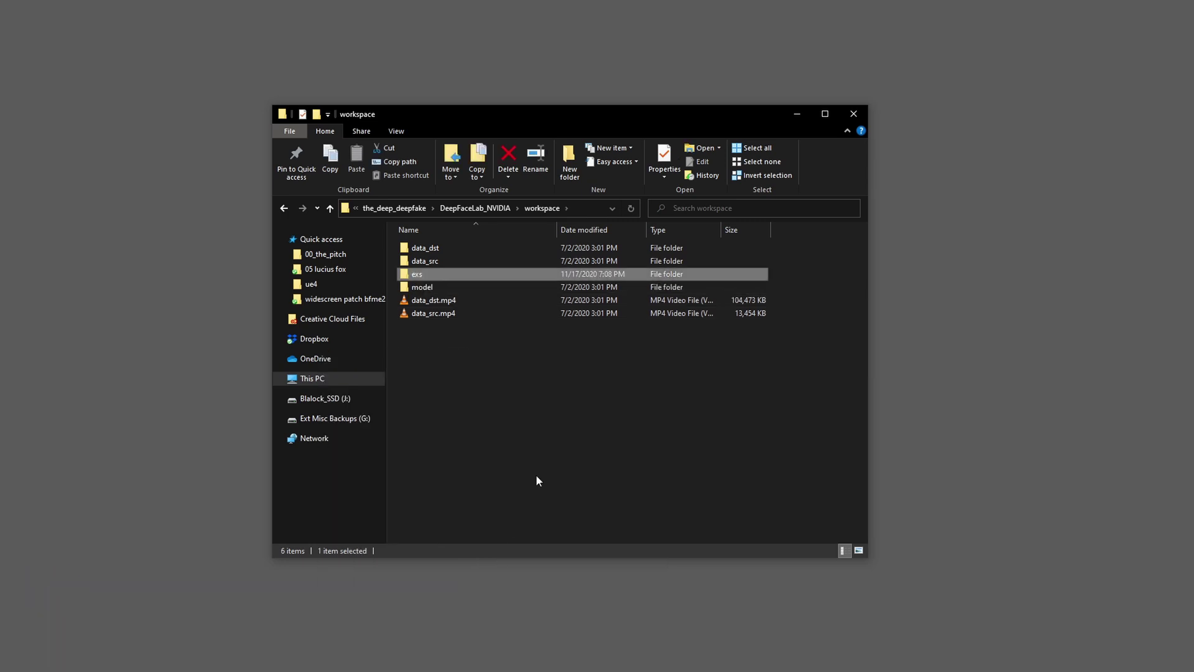
pyautogui.moveTo(490, 377); pyautogui.dragTo(418, 287)
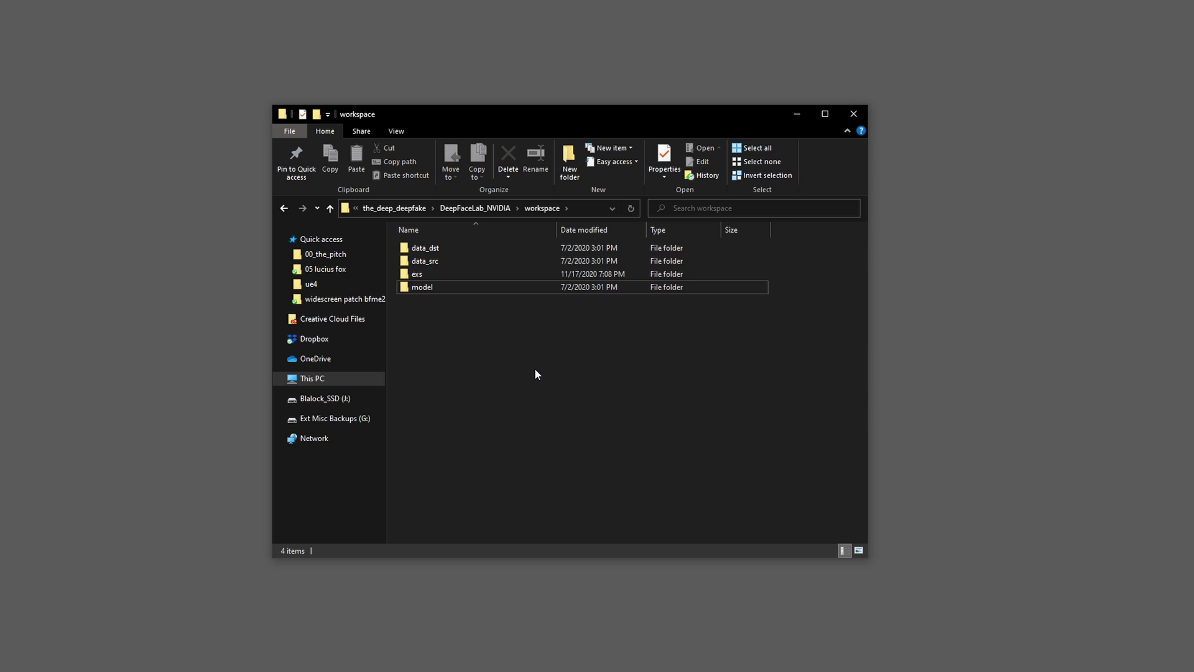
# - Play data_dst.mp4 and data_src.mov from the workspace of the DeepFaceLab_NVIDIA_aquaman_the_deep folder
pyautogui.click(1130, 319)
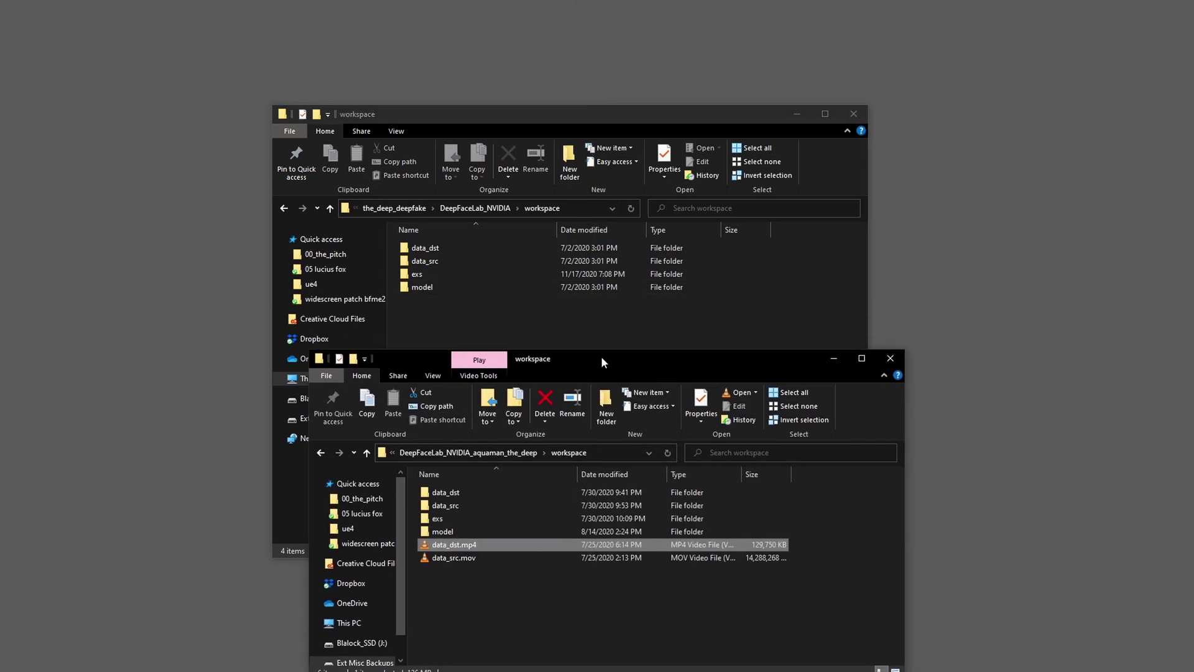
pyautogui.doubleClick(441, 545)
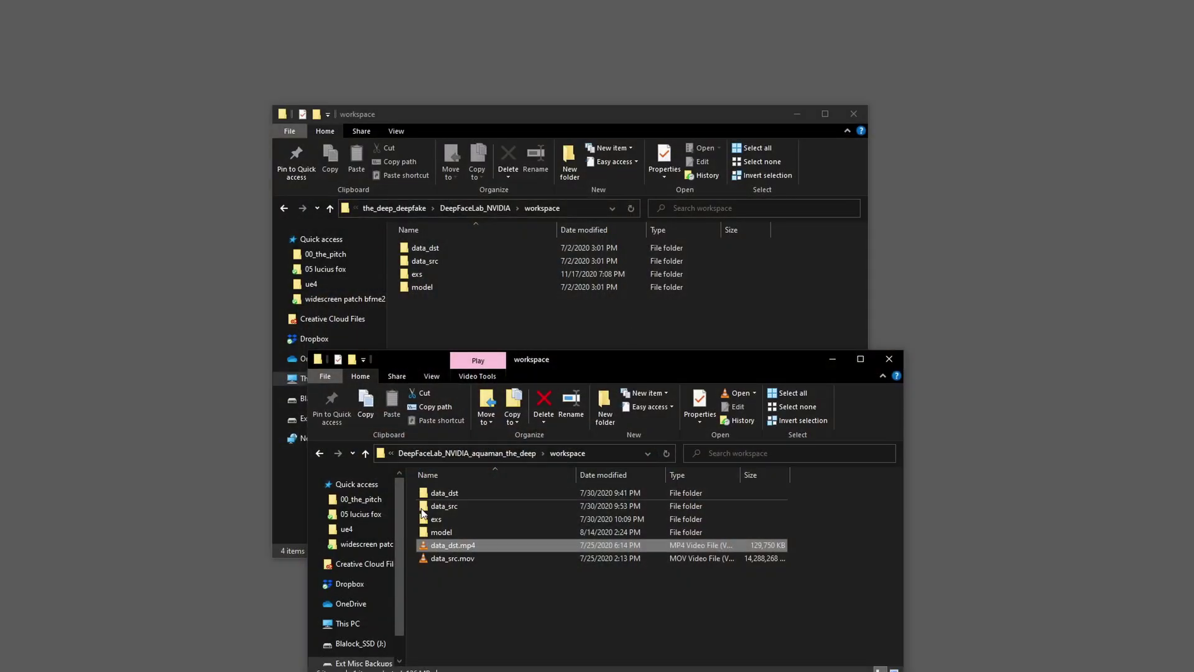
pyautogui.doubleClick(447, 557)
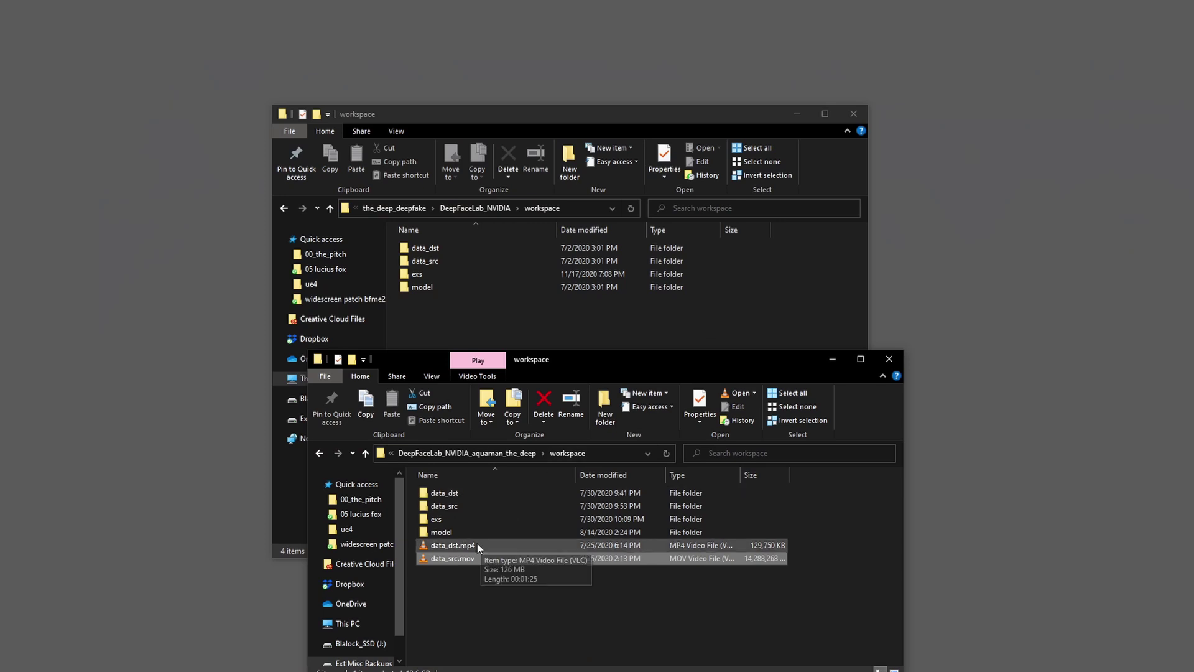
pyautogui.doubleClick(452, 545)
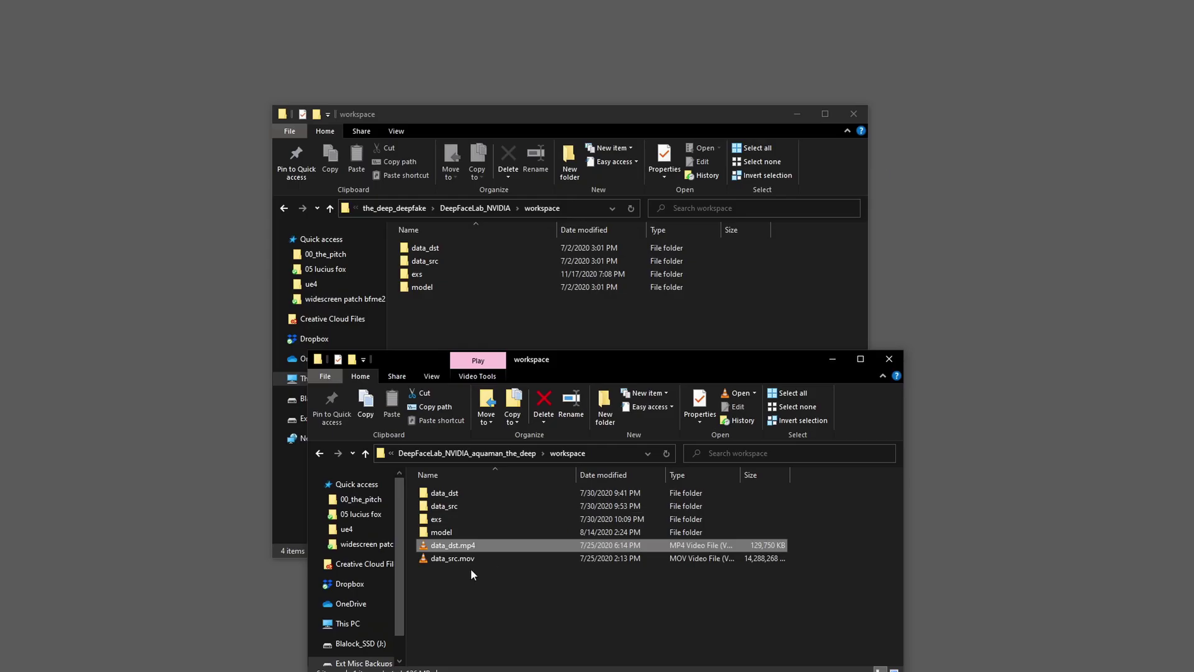
# - Copy data_dst.mp4 and data_src.mov from the DeepFaceLab_NVIDIA_aquaman_the_deep workspace into the DeepFaceLab_NVIDIA workspace
pyautogui.moveTo(471, 570); pyautogui.dragTo(446, 547)
pyautogui.click(887, 364)
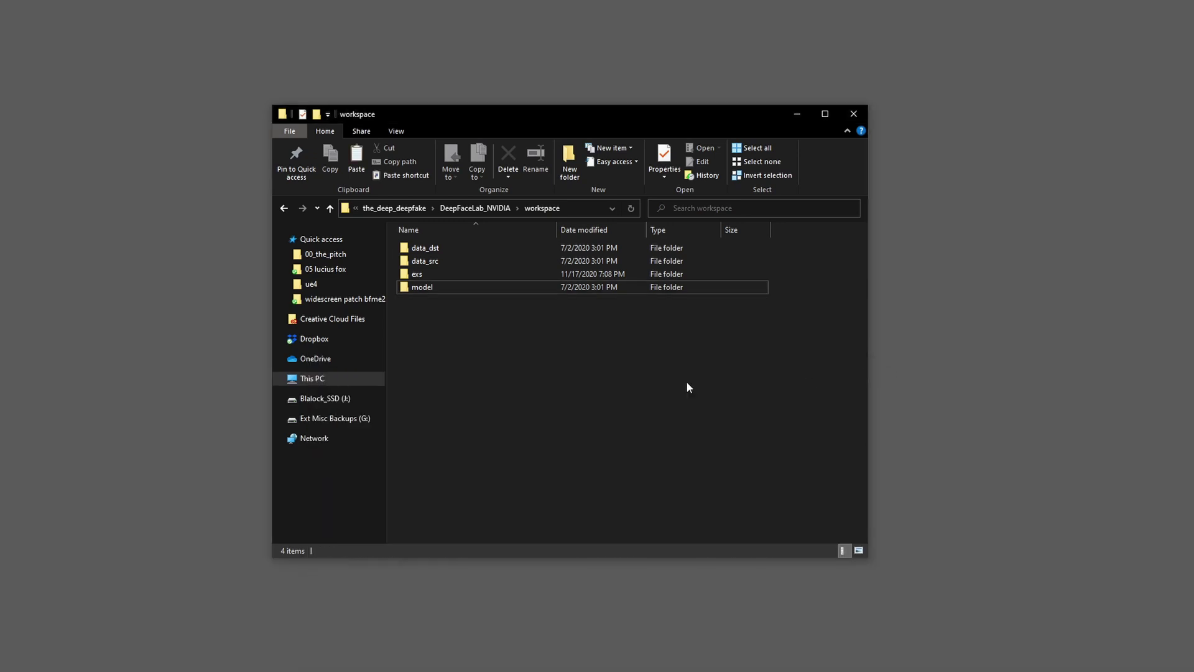
pyautogui.hotkey('ctrl', 'v')
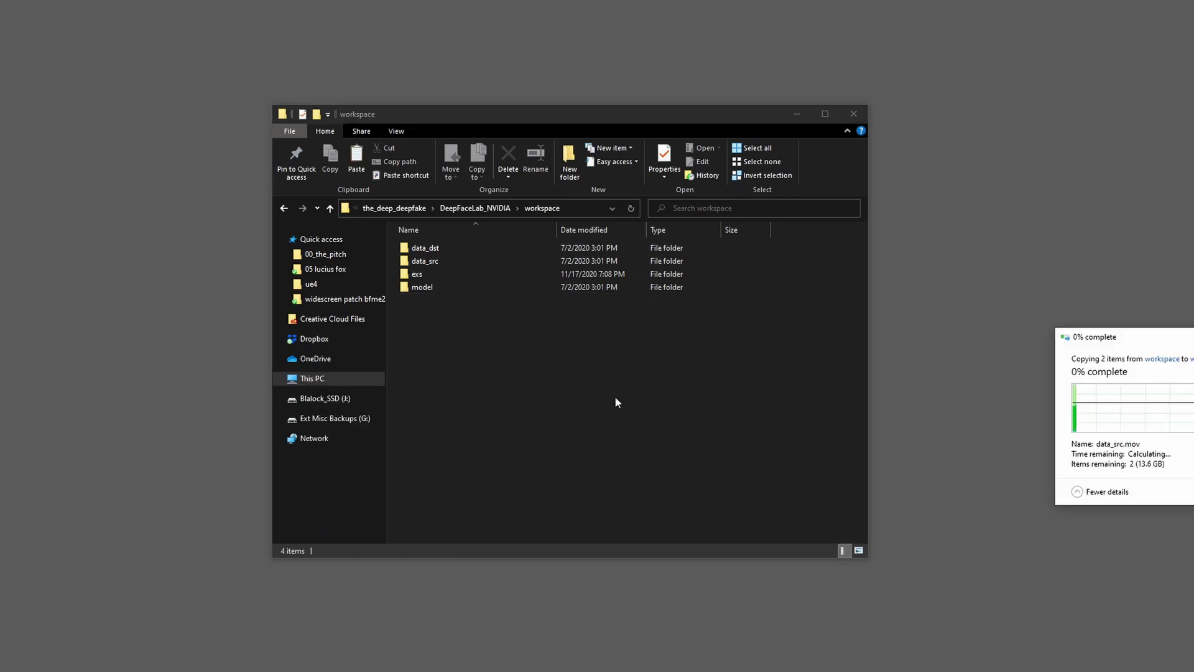
pyautogui.moveTo(1181, 337); pyautogui.dragTo(609, 374)
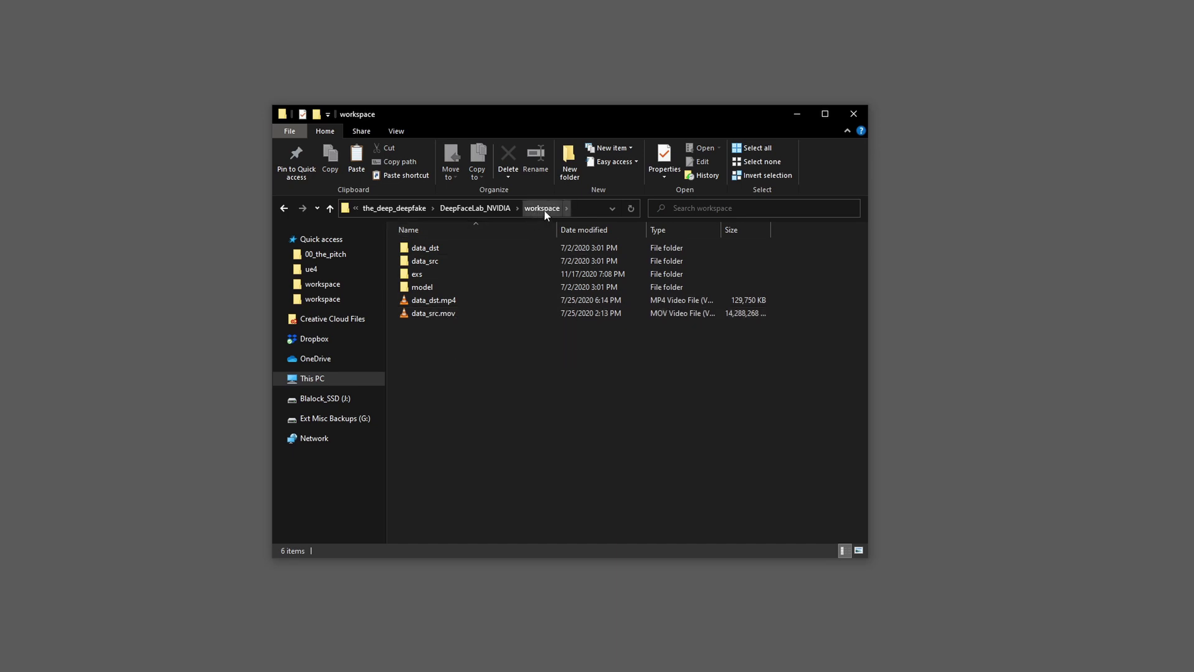
# - Run "2) extract images from video data_src.bat" from the DeepFaceLab_NVIDIA folder and request help at its FPS prompt
pyautogui.click(478, 206)
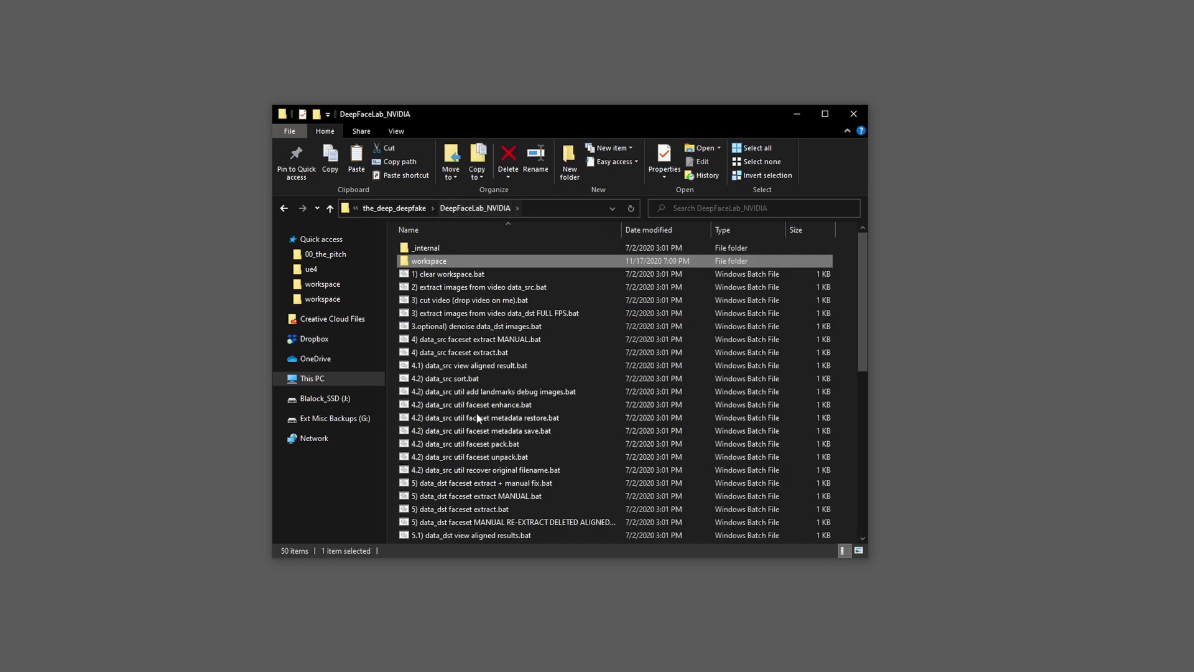
pyautogui.click(409, 290)
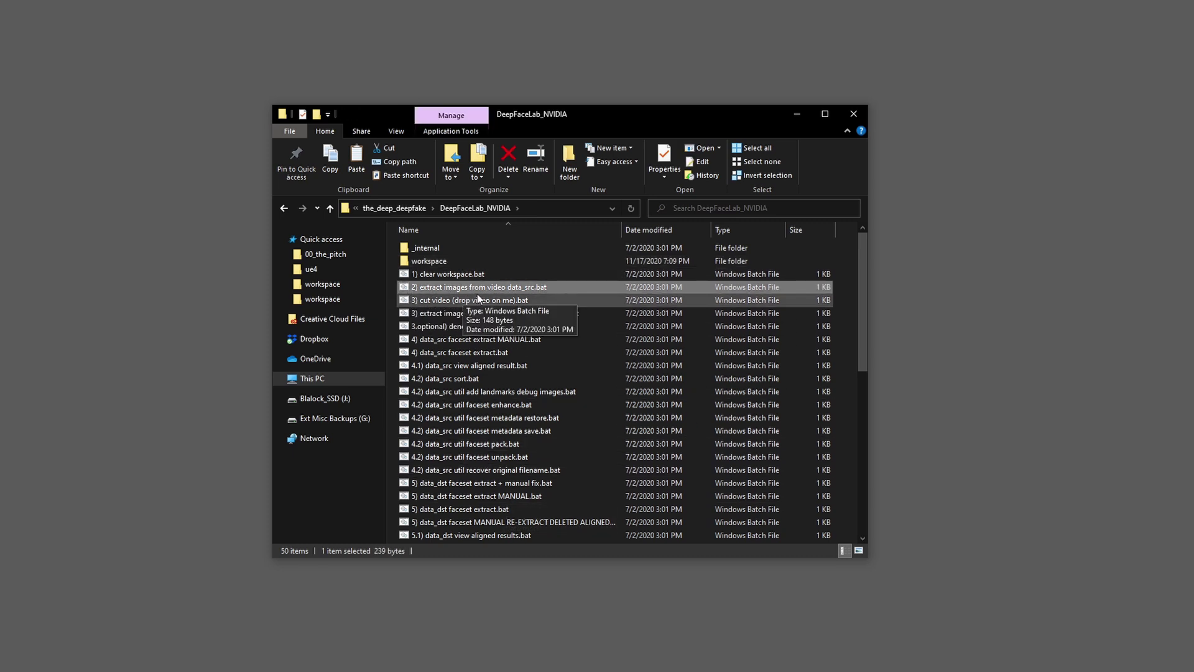
pyautogui.doubleClick(404, 287)
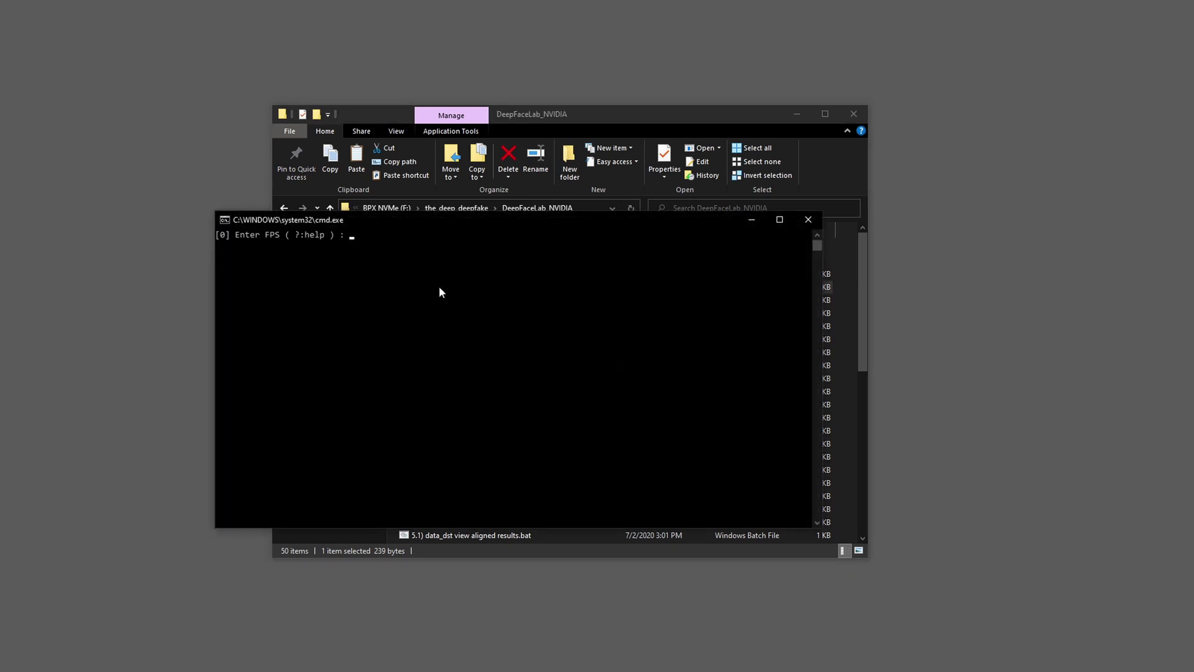
pyautogui.write('?')
pyautogui.press('Return')
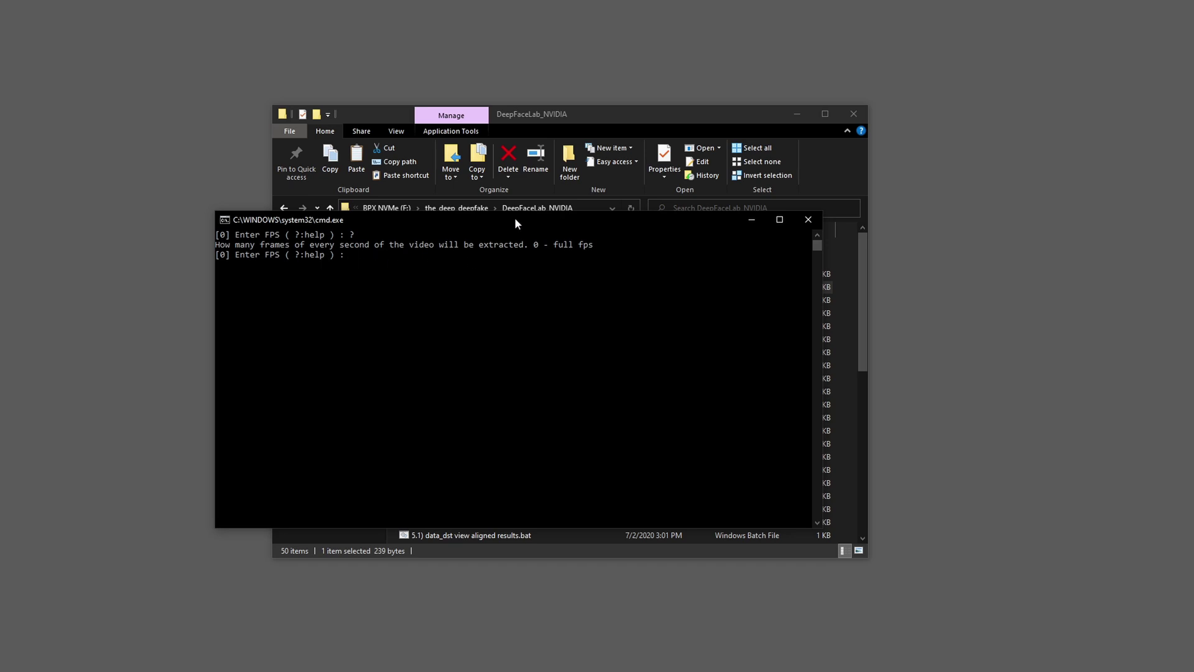
# - Open data_src.mov from the workspace folder to check the video's duration, and close the player
pyautogui.moveTo(514, 222); pyautogui.dragTo(522, 387)
pyautogui.click(630, 126)
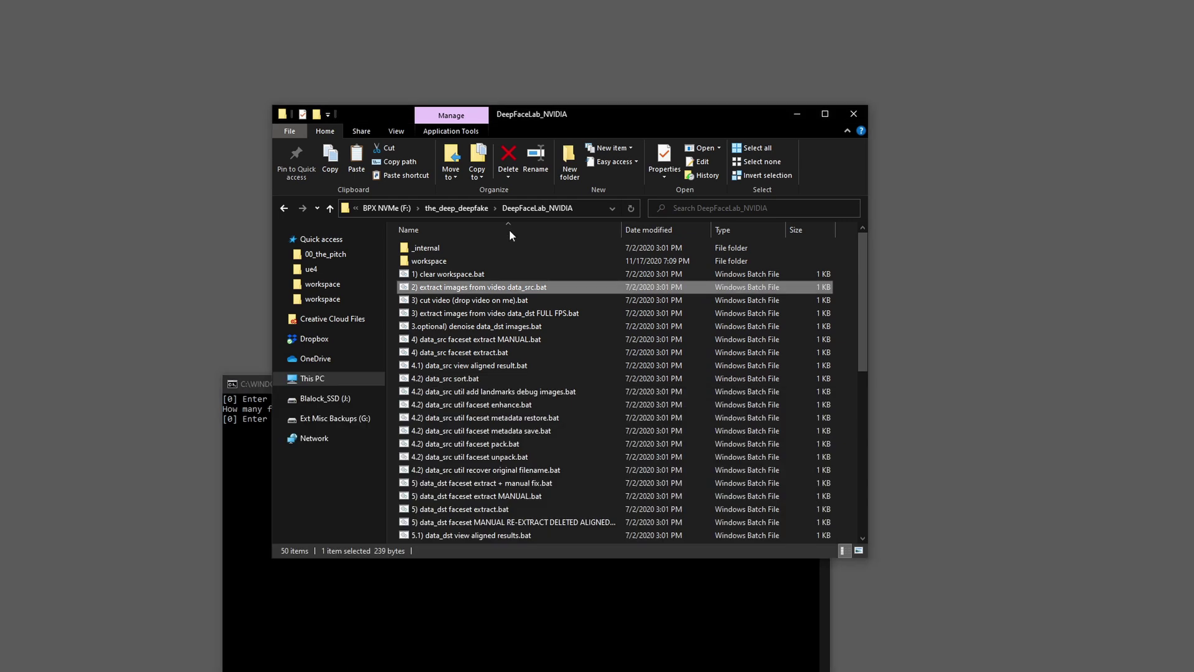
pyautogui.doubleClick(462, 262)
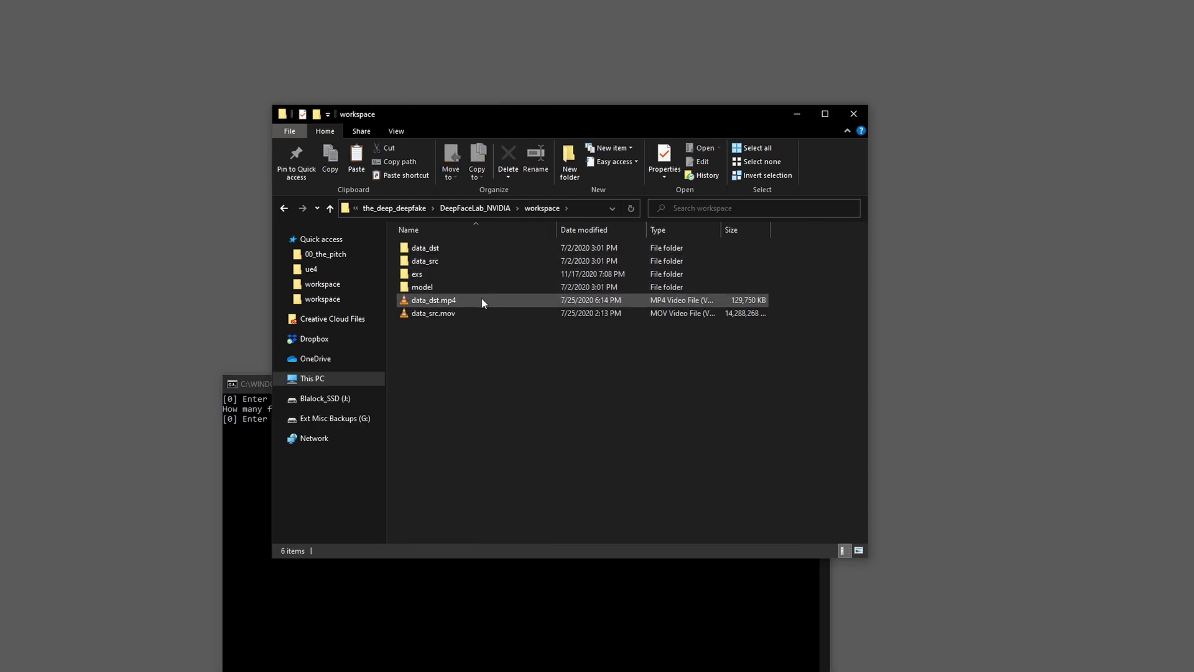
pyautogui.click(449, 313)
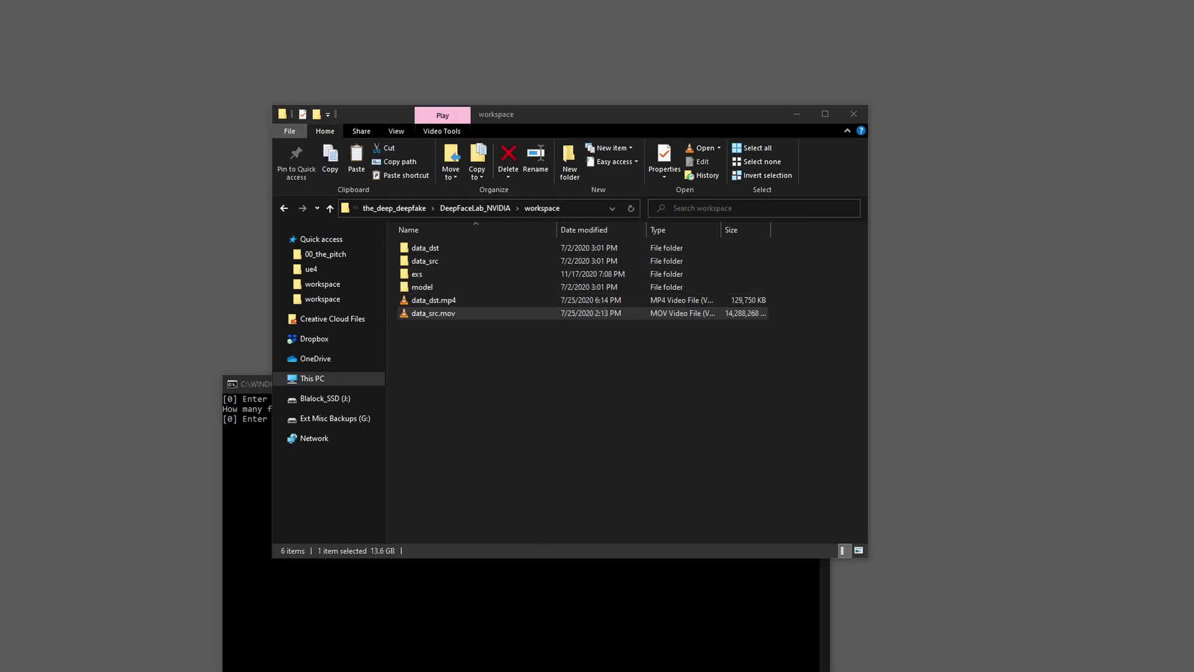
pyautogui.press('Return')
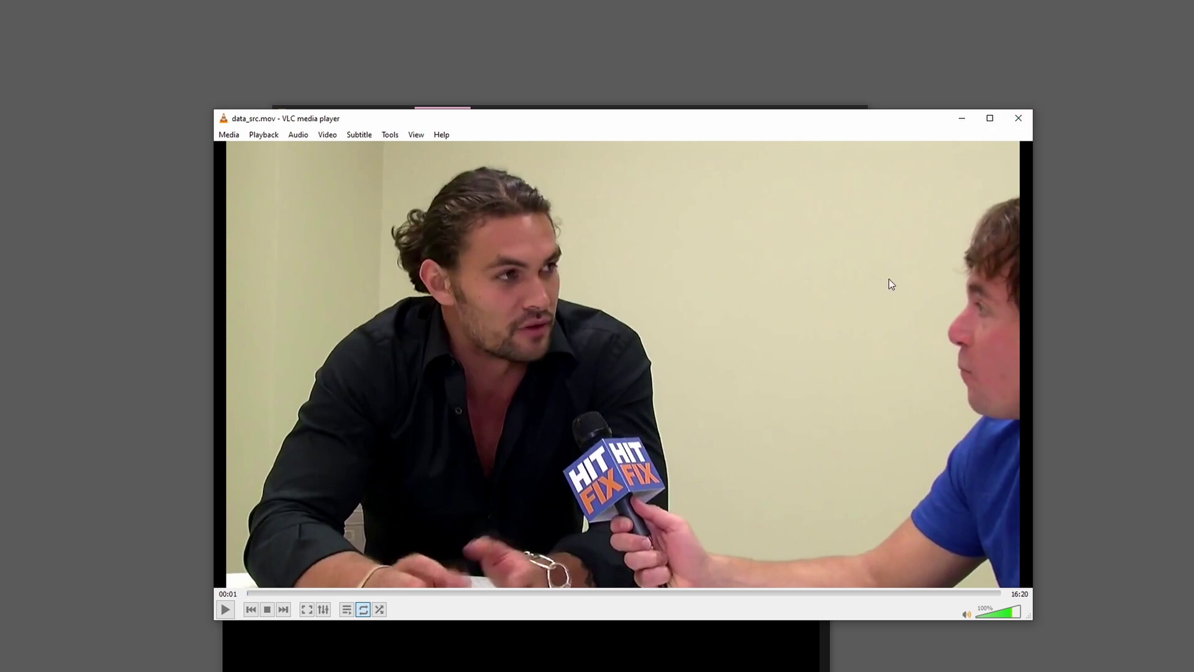
pyautogui.click(1019, 119)
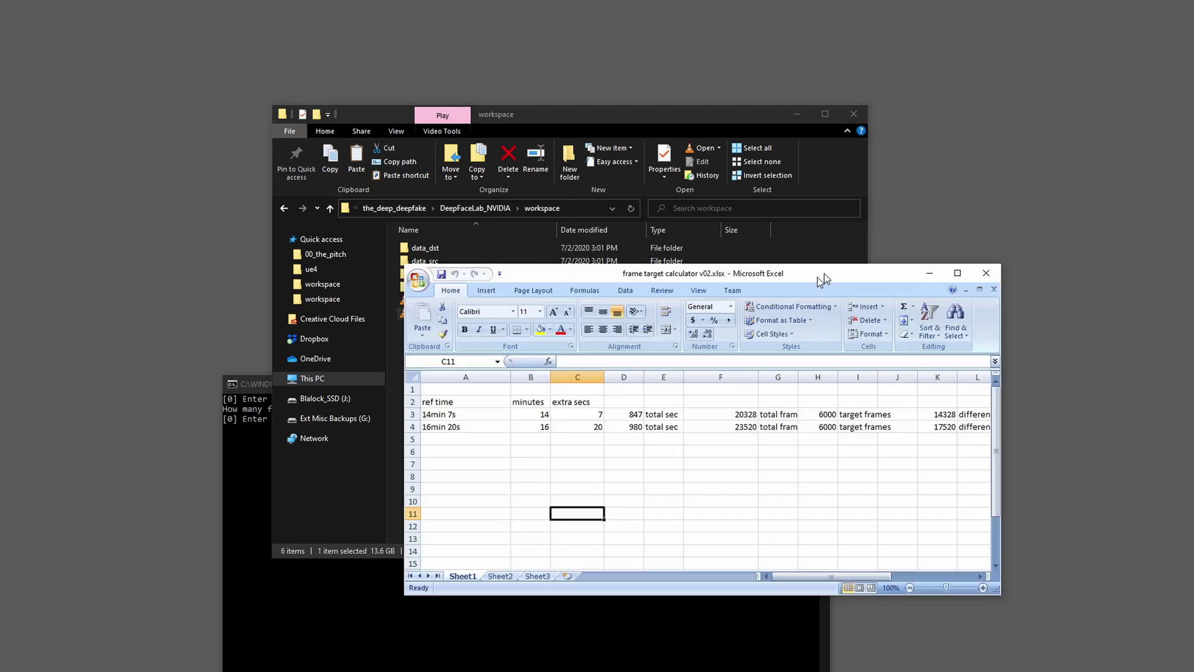
# - In the Excel workbook frame target calculator v02.xlsx, set row 3 to 16 minutes and 20 extra secs
pyautogui.moveTo(817, 278); pyautogui.dragTo(920, 181)
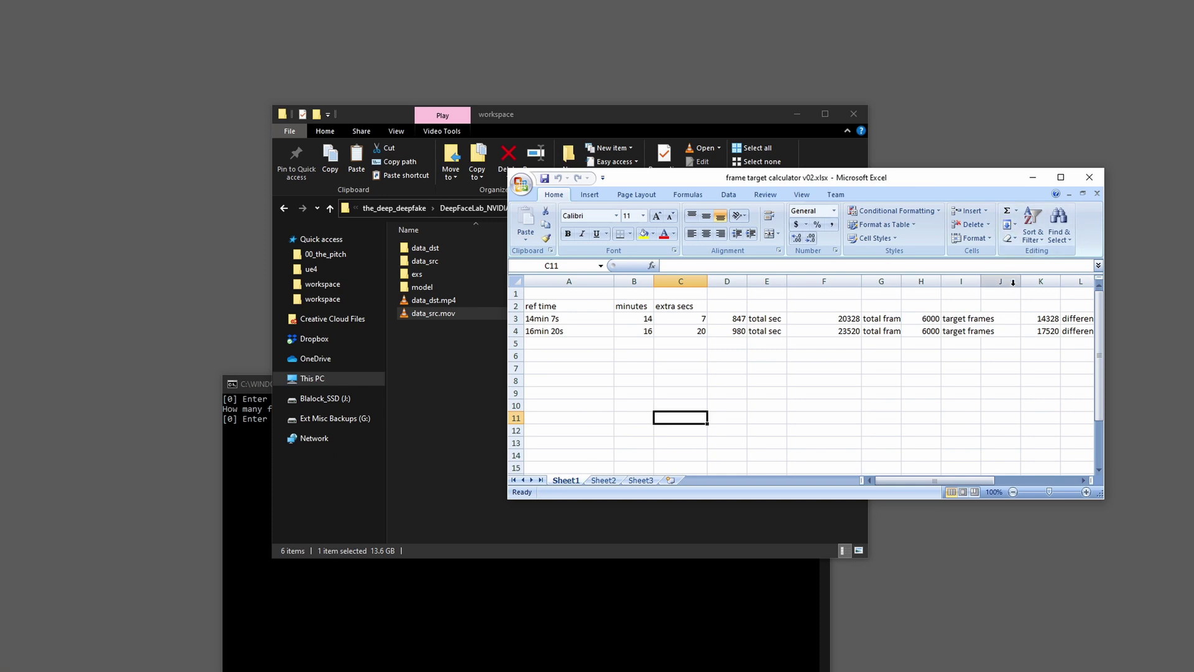
pyautogui.click(638, 318)
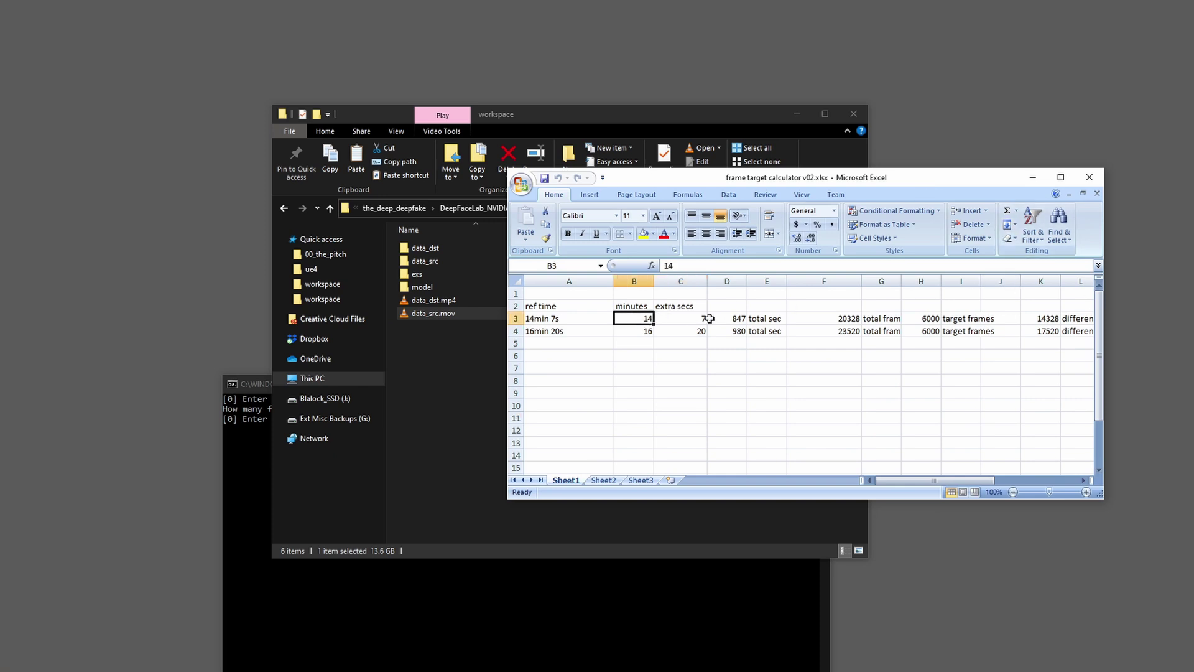
pyautogui.write('16')
pyautogui.click(683, 318)
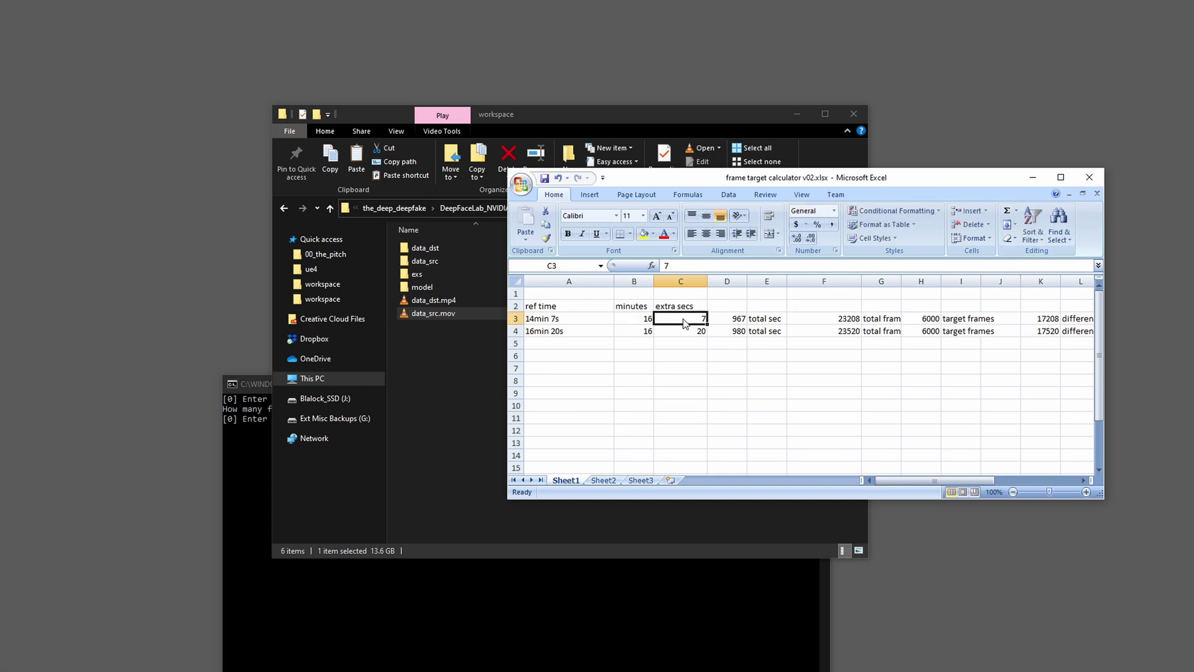
pyautogui.write('20')
pyautogui.press('Return')
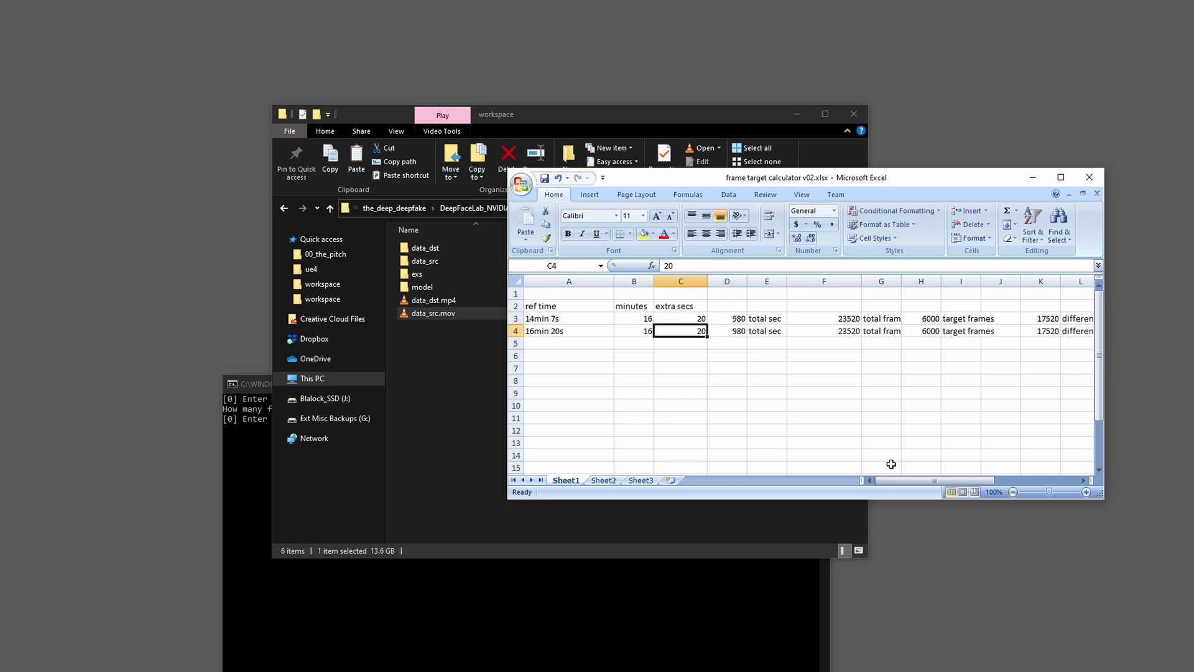
# - Check the target fps calculated in row 3 and move the spreadsheet out of the way
pyautogui.moveTo(905, 480); pyautogui.dragTo(1001, 491)
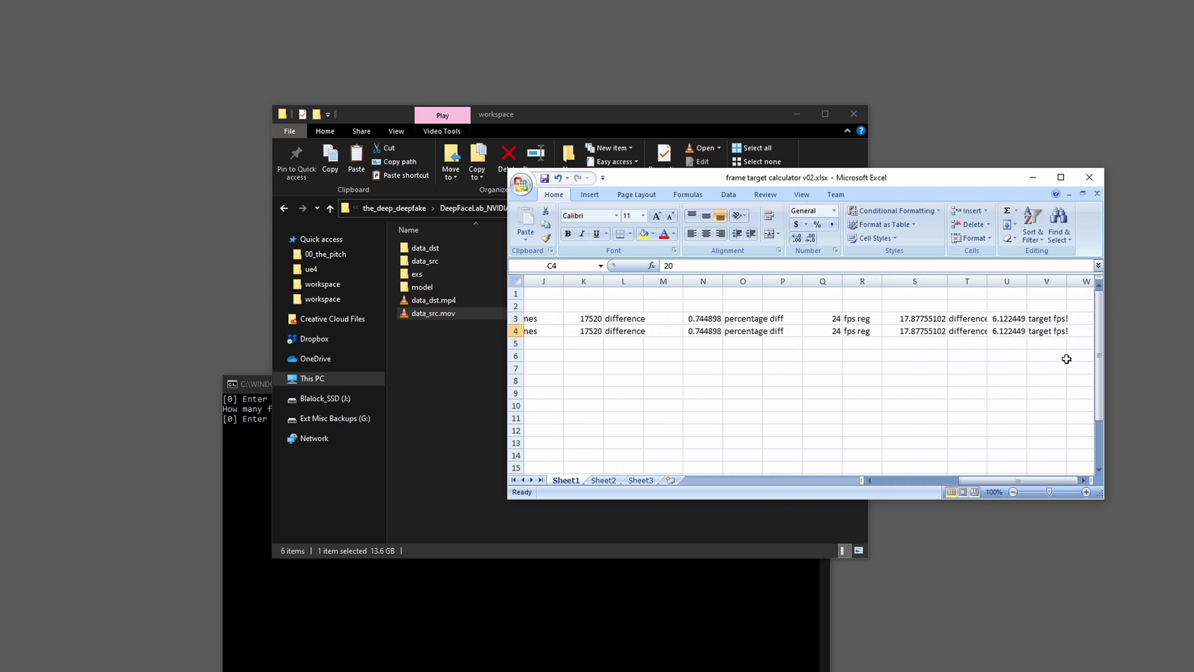
pyautogui.click(1002, 318)
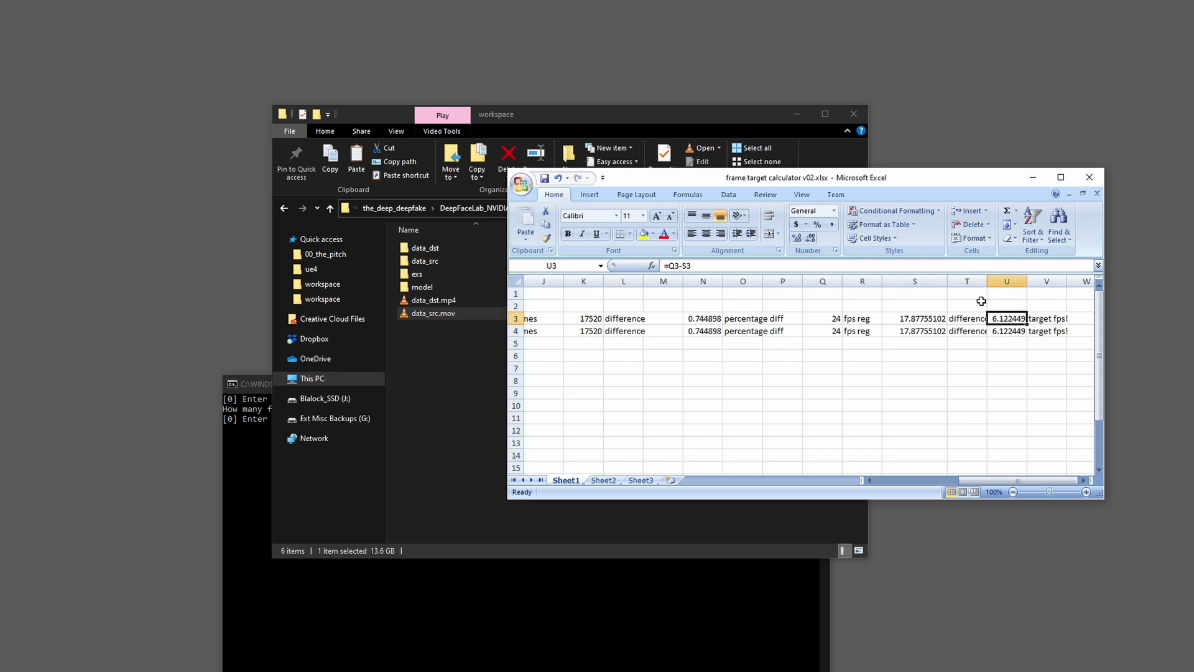
pyautogui.moveTo(931, 184); pyautogui.dragTo(1191, 436)
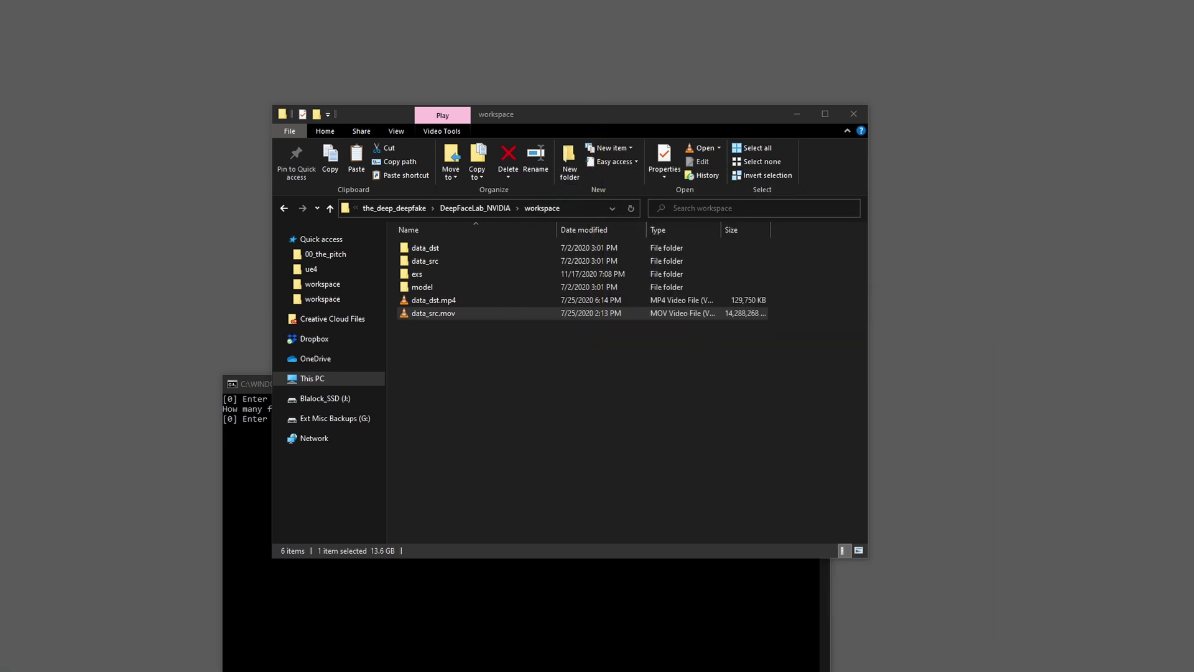
# - Bring the waiting data_src extraction console into view and set its extraction rate to 6 FPS
pyautogui.click(369, 598)
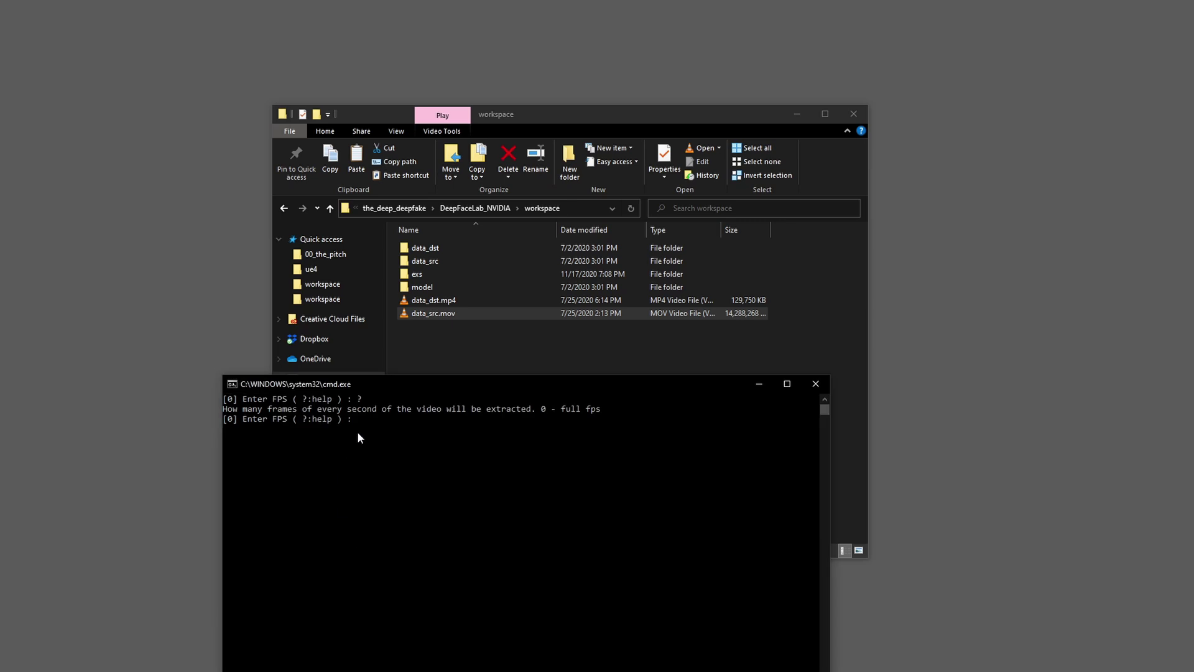
pyautogui.moveTo(393, 382); pyautogui.dragTo(395, 269)
pyautogui.click(421, 335)
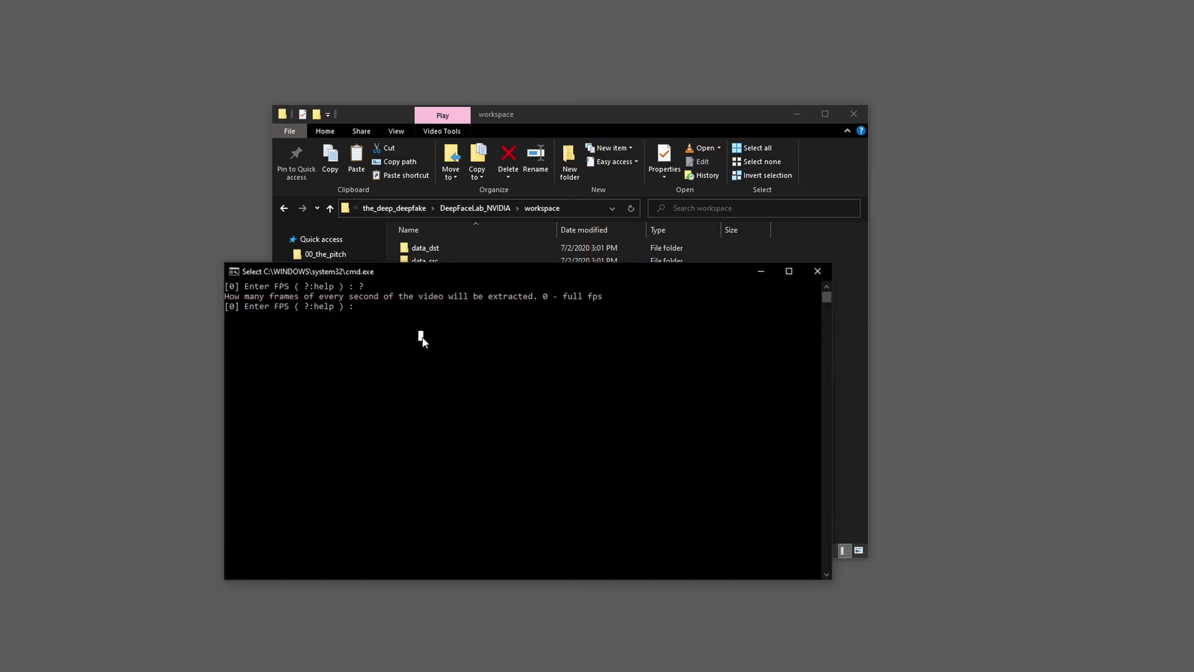
pyautogui.press('Escape')
pyautogui.write('6')
pyautogui.press('Return')
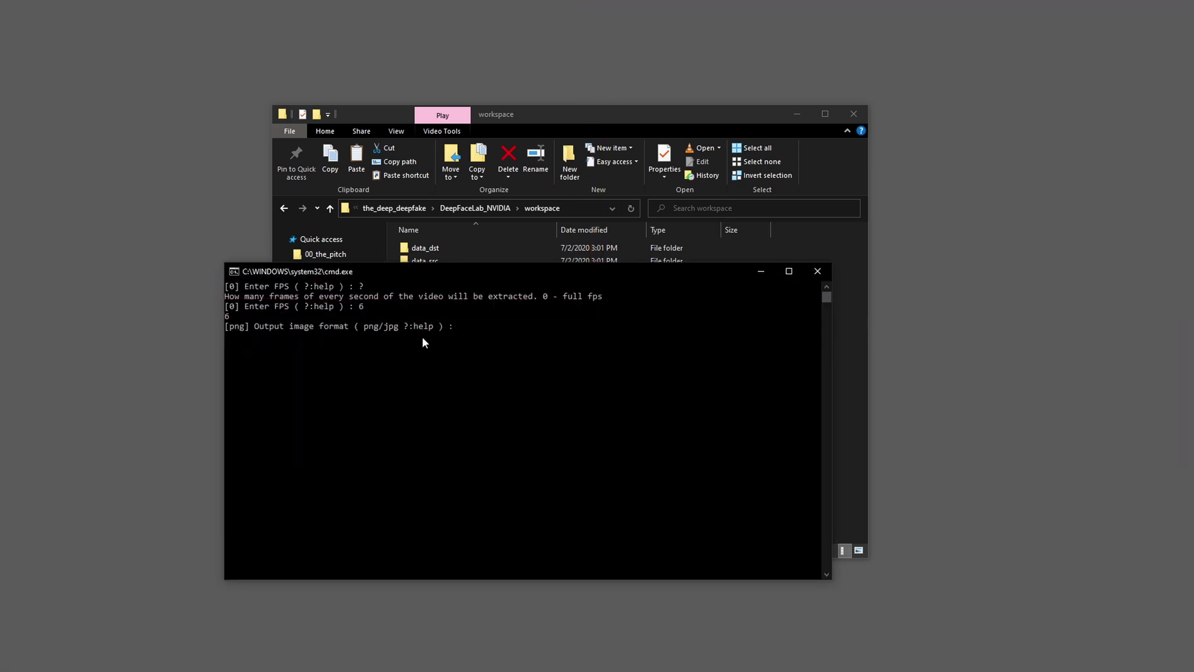
# - Choose jpg as the output image format, let the source extraction finish, and dismiss the console
pyautogui.write('jpg')
pyautogui.press('Return')
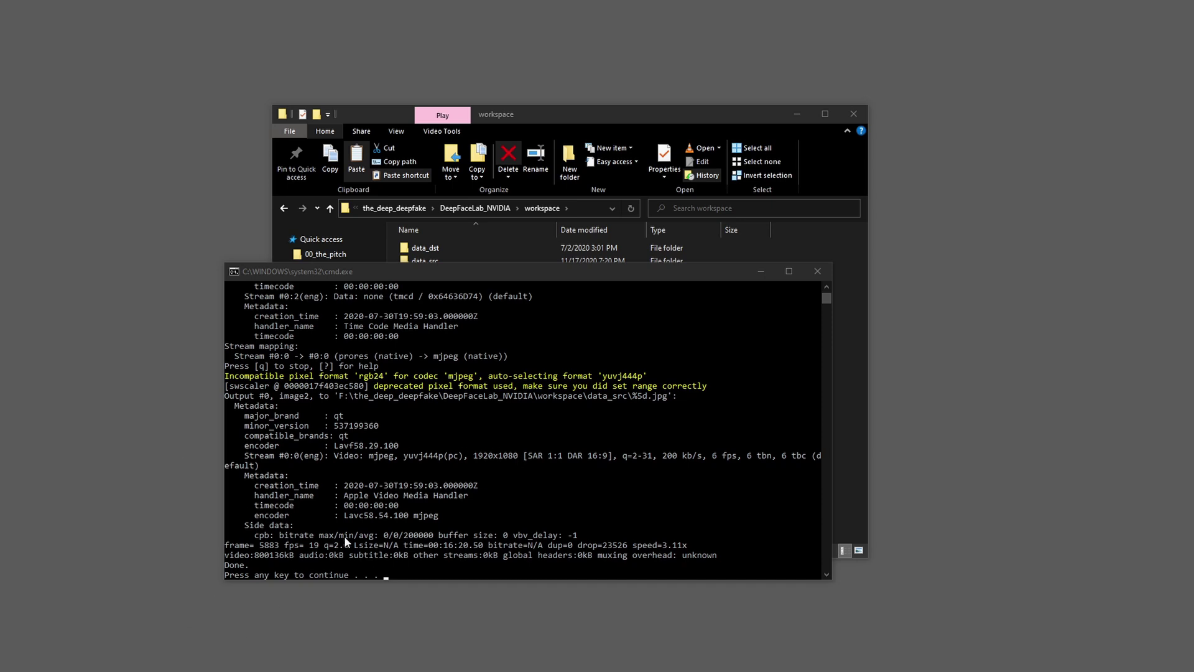
pyautogui.click(618, 456)
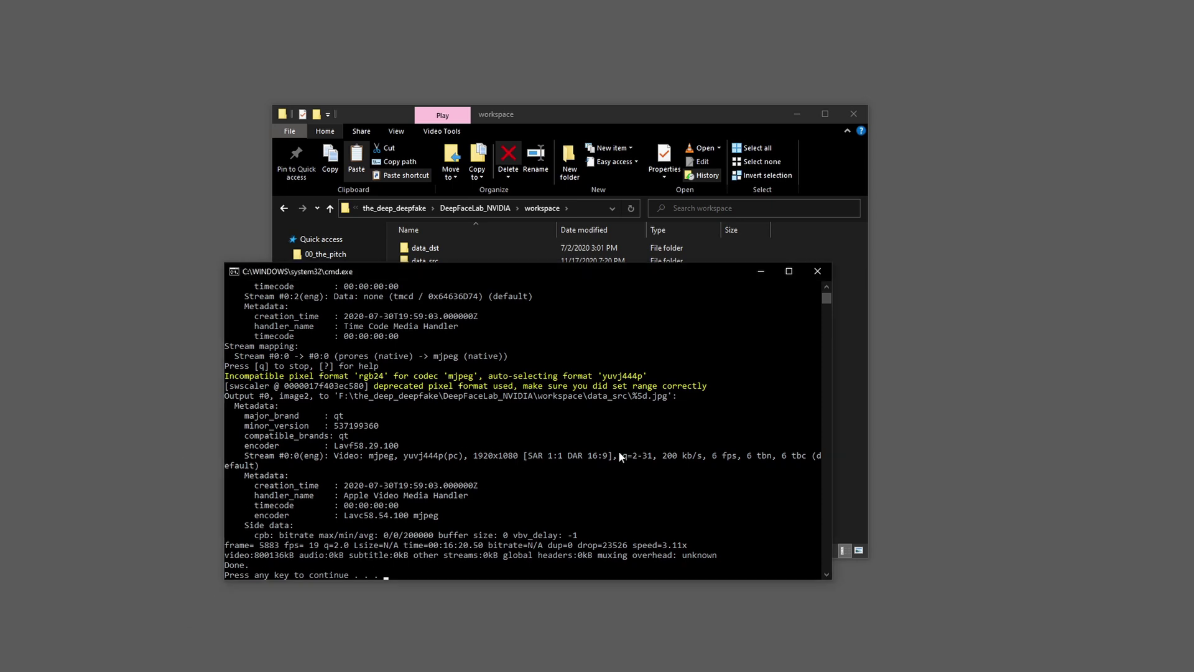
pyautogui.press('Return')
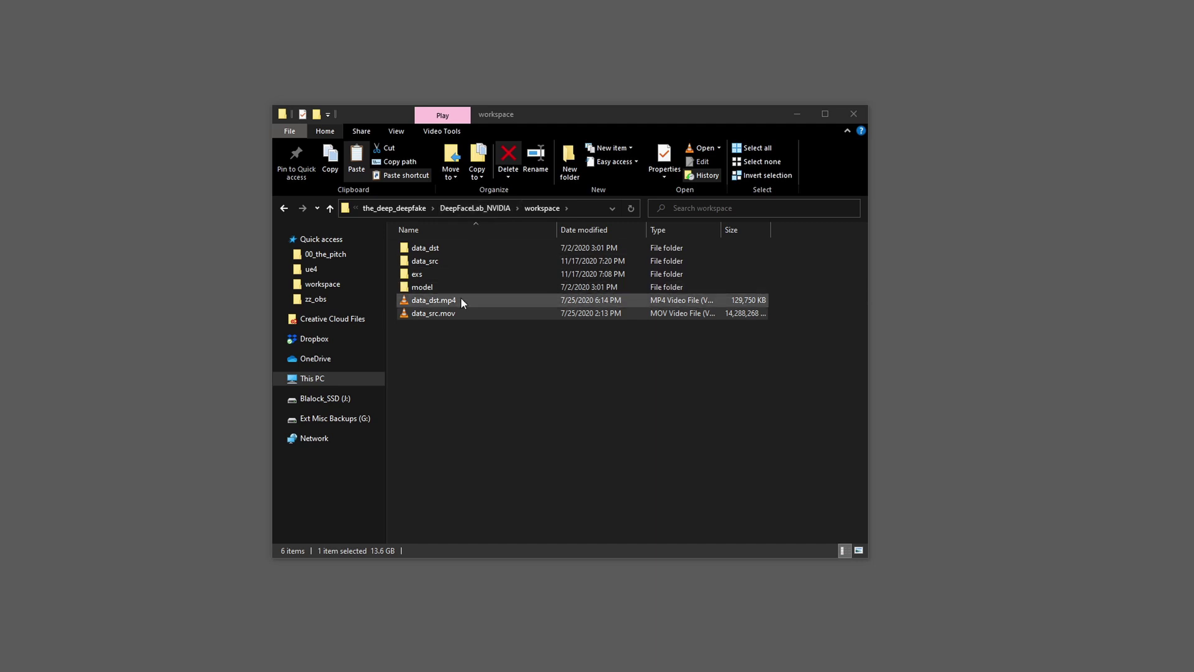
# - Run "3) extract images from video data_dst FULL FPS.bat" from the DeepFaceLab_NVIDIA folder with jpg as the output image format
pyautogui.click(486, 209)
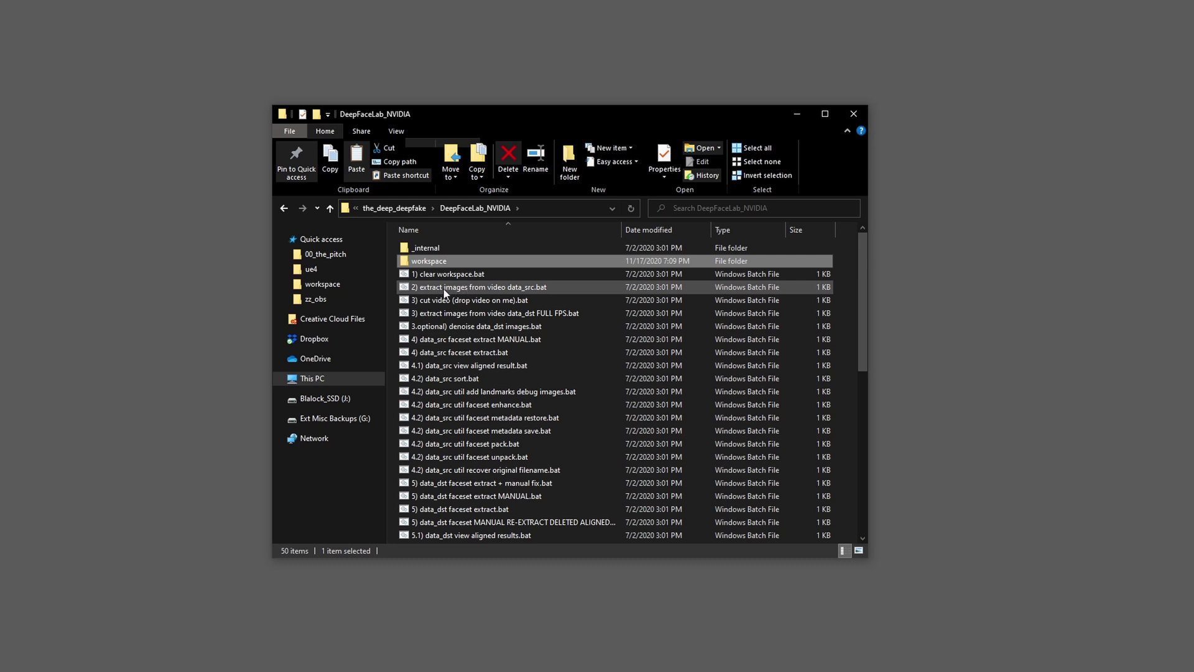
pyautogui.click(460, 287)
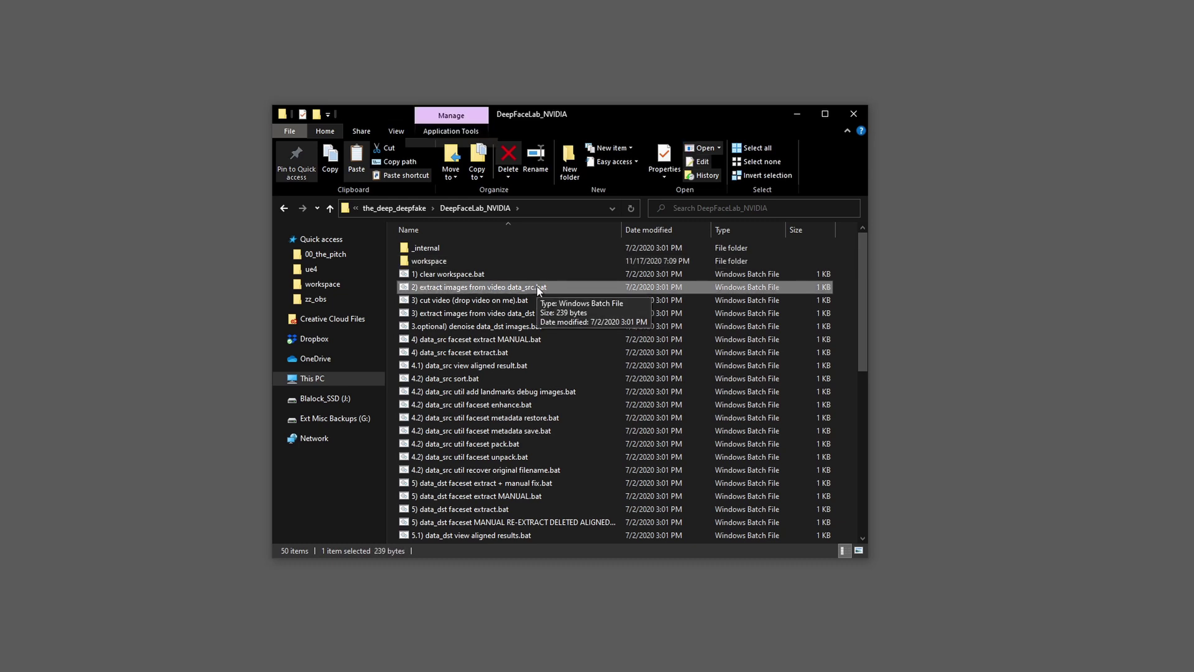
pyautogui.click(497, 314)
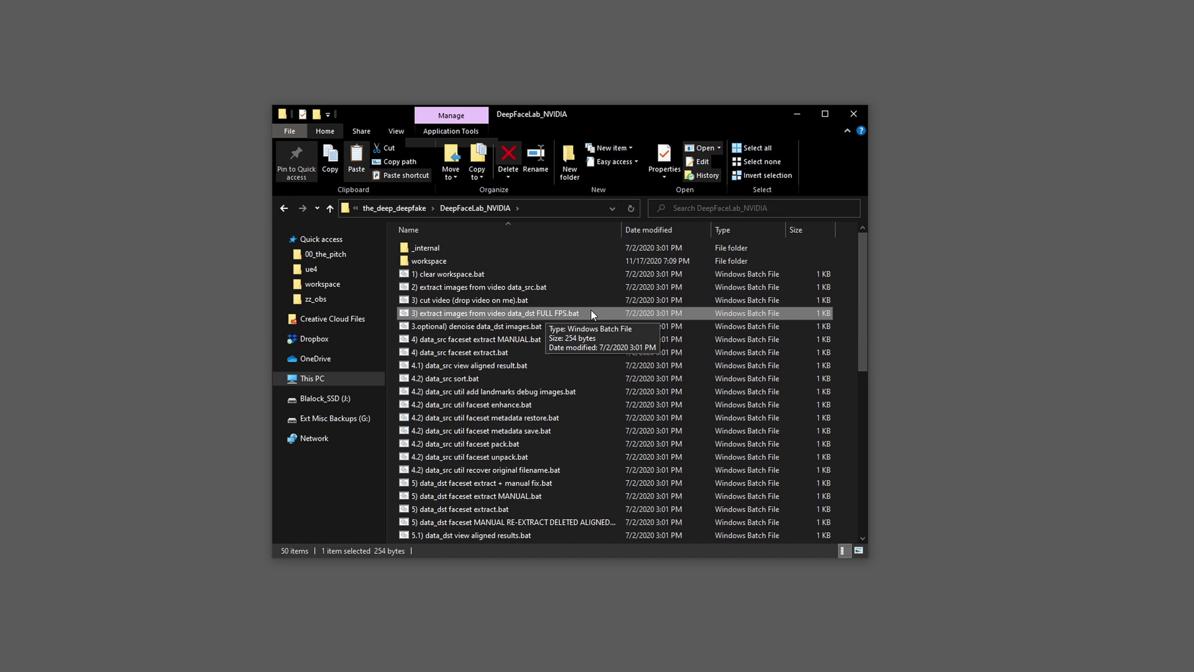
pyautogui.doubleClick(403, 312)
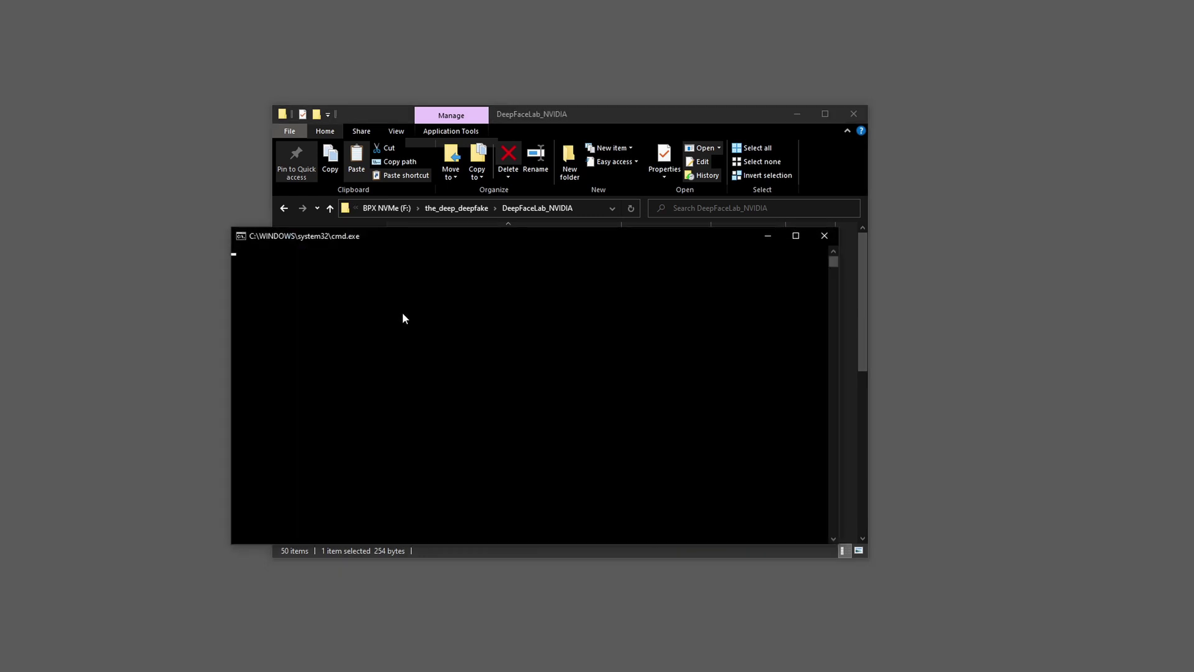
pyautogui.write('jpg ?:help ) : jpg')
pyautogui.press('Return')
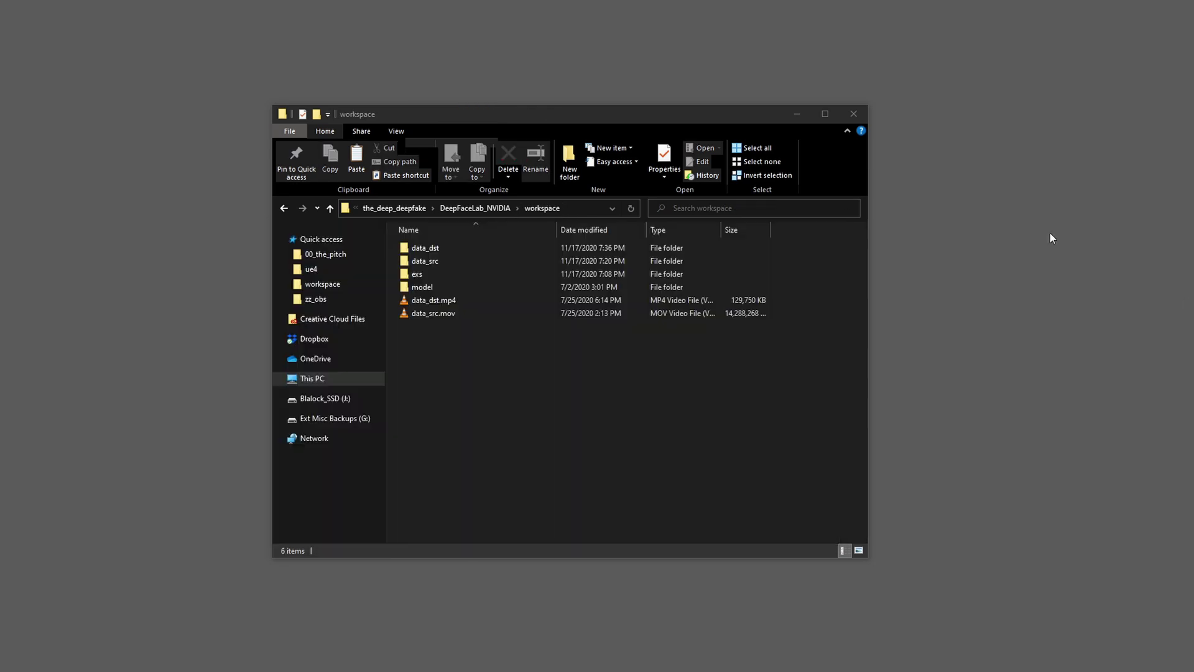
# - Browse the extracted destination frames in the workspace's data_dst folder and return to the workspace folder
pyautogui.doubleClick(438, 248)
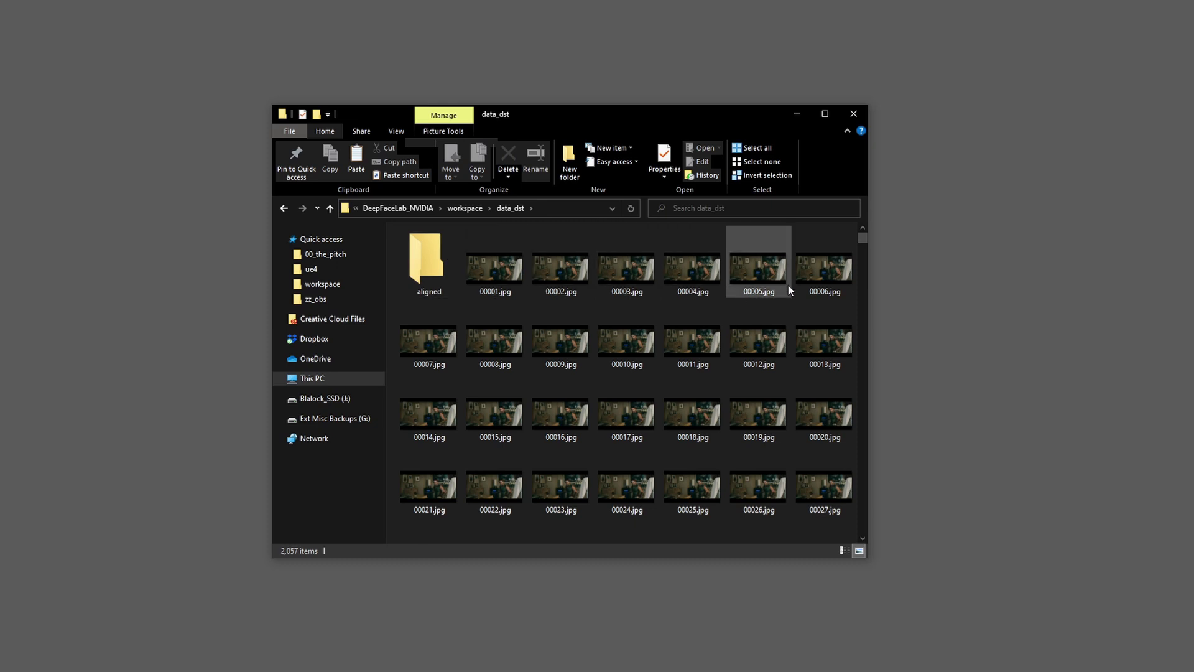
pyautogui.scroll(-20, 766, 285)
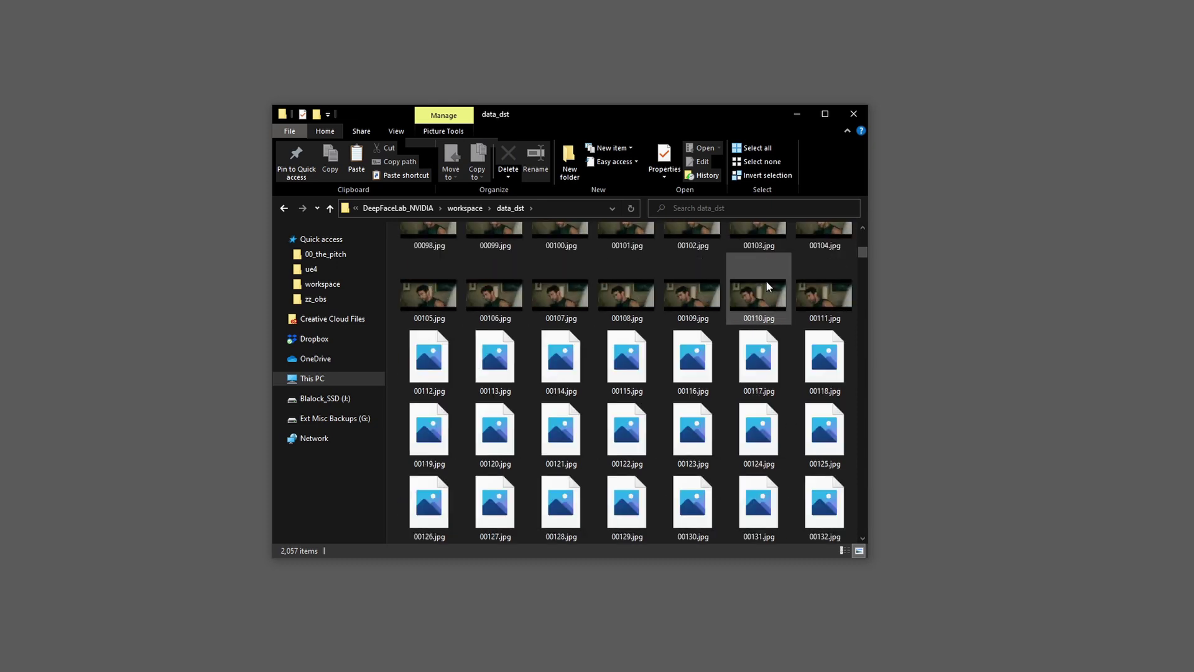
pyautogui.scroll(15, 762, 305)
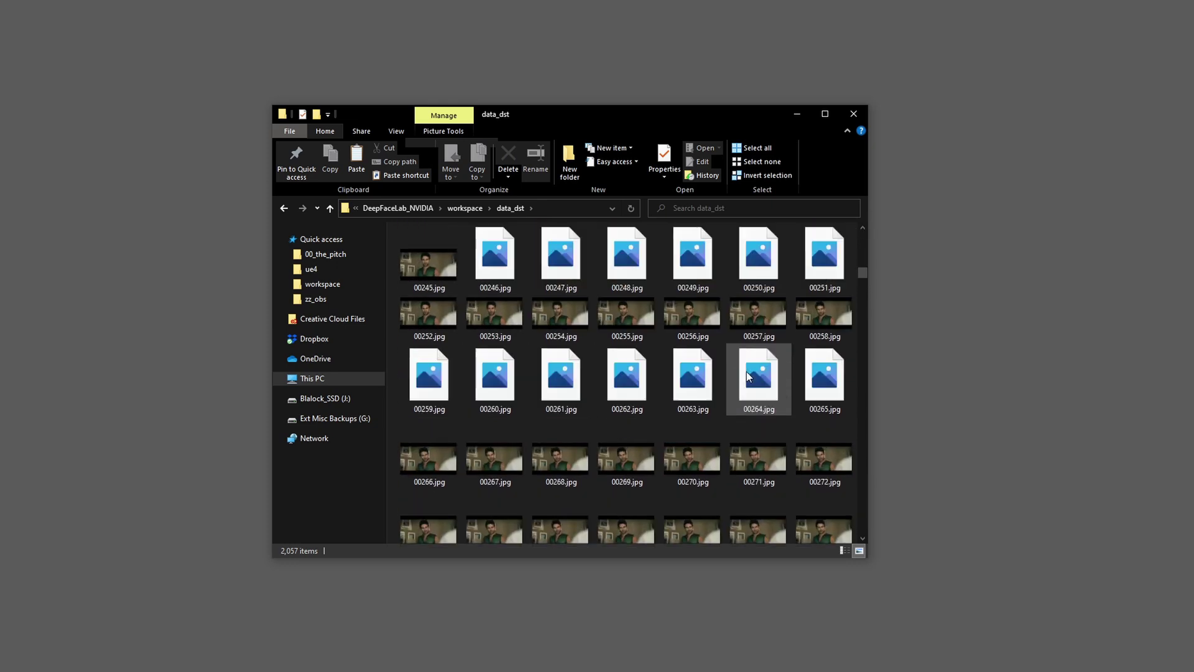
pyautogui.click(468, 208)
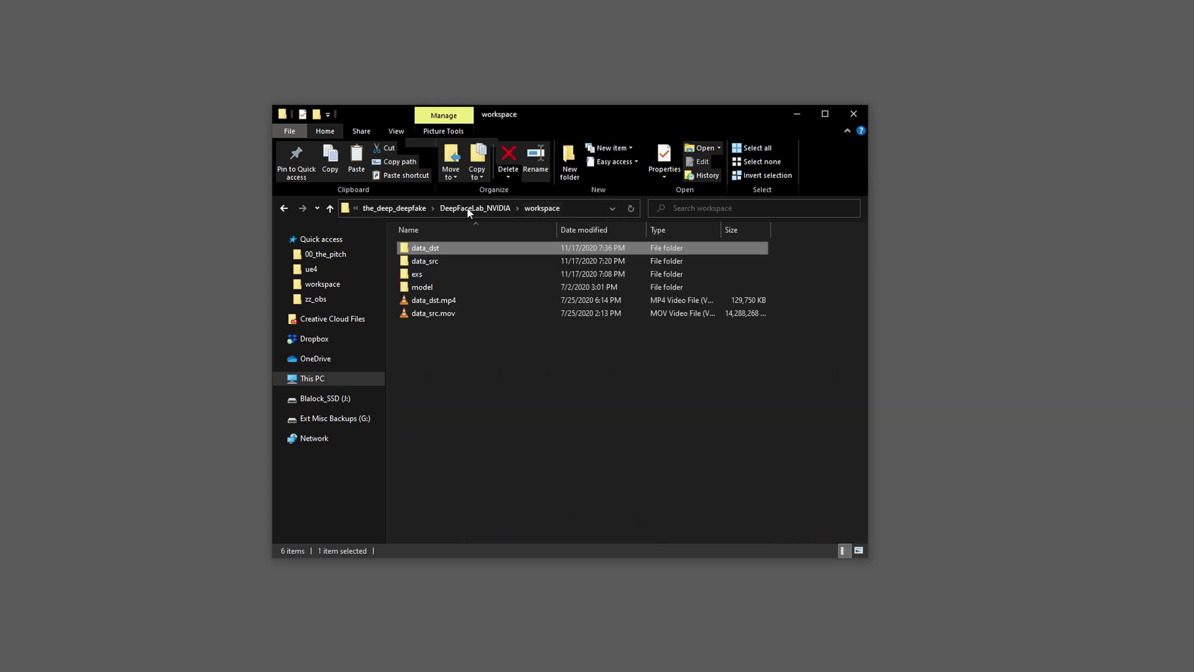
# - Browse the extracted source frames in the data_src folder and return to the workspace folder
pyautogui.doubleClick(417, 259)
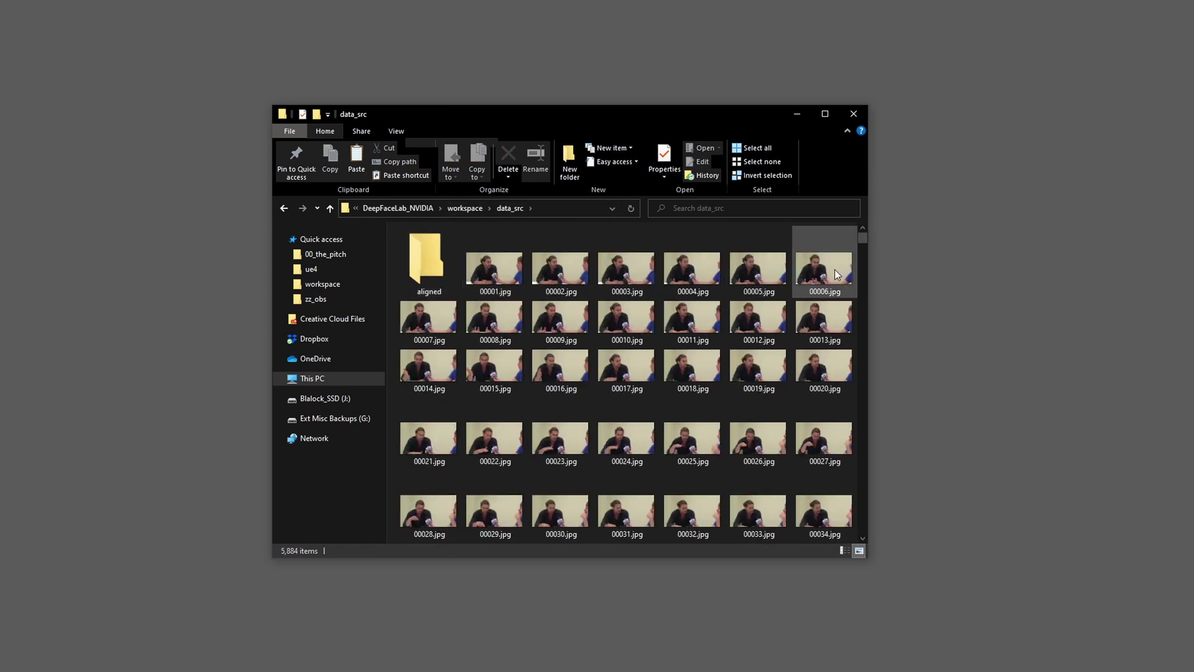
pyautogui.scroll(-5, 765, 279)
pyautogui.scroll(-7, 764, 279)
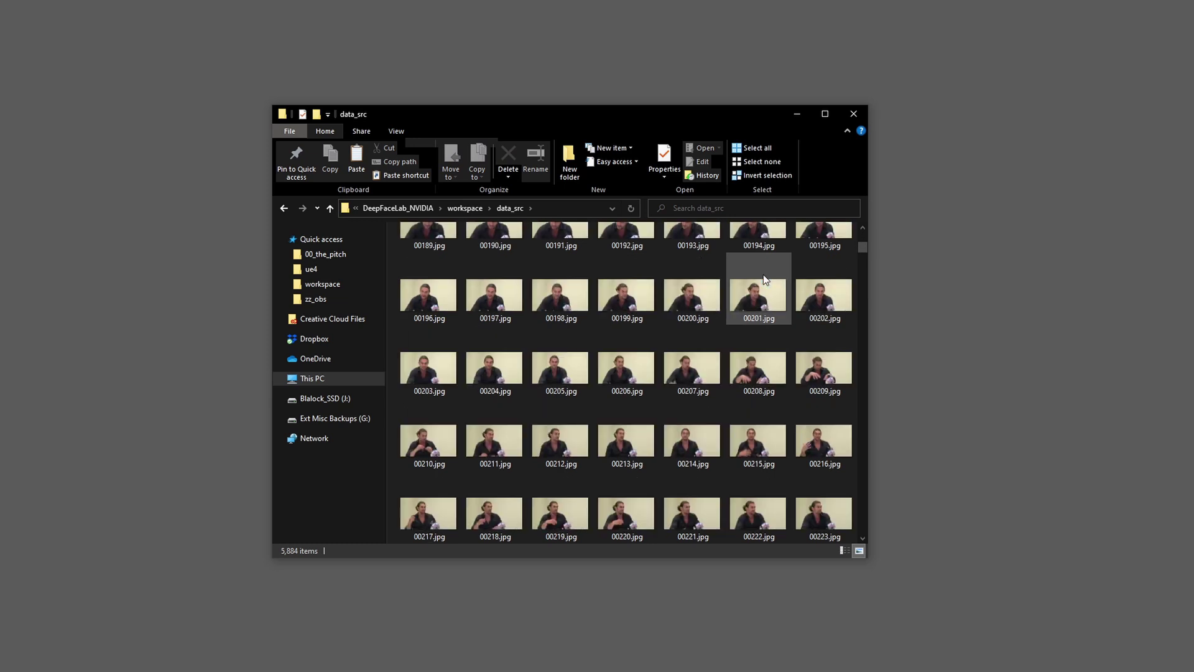
pyautogui.scroll(12, 737, 318)
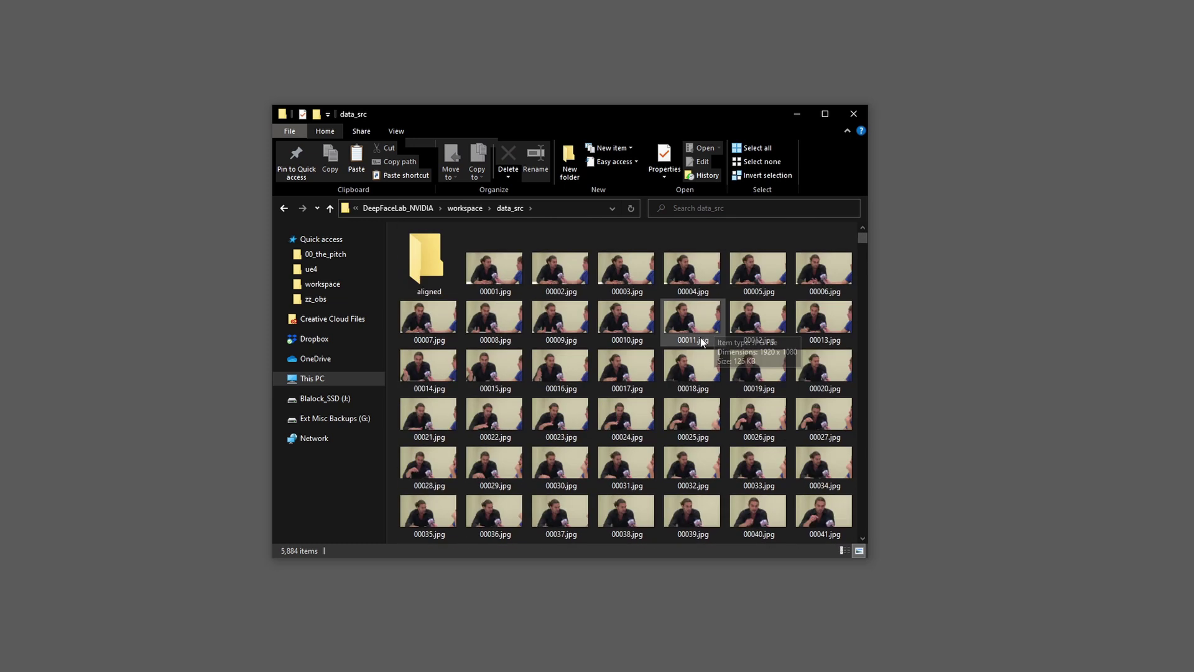
pyautogui.click(464, 209)
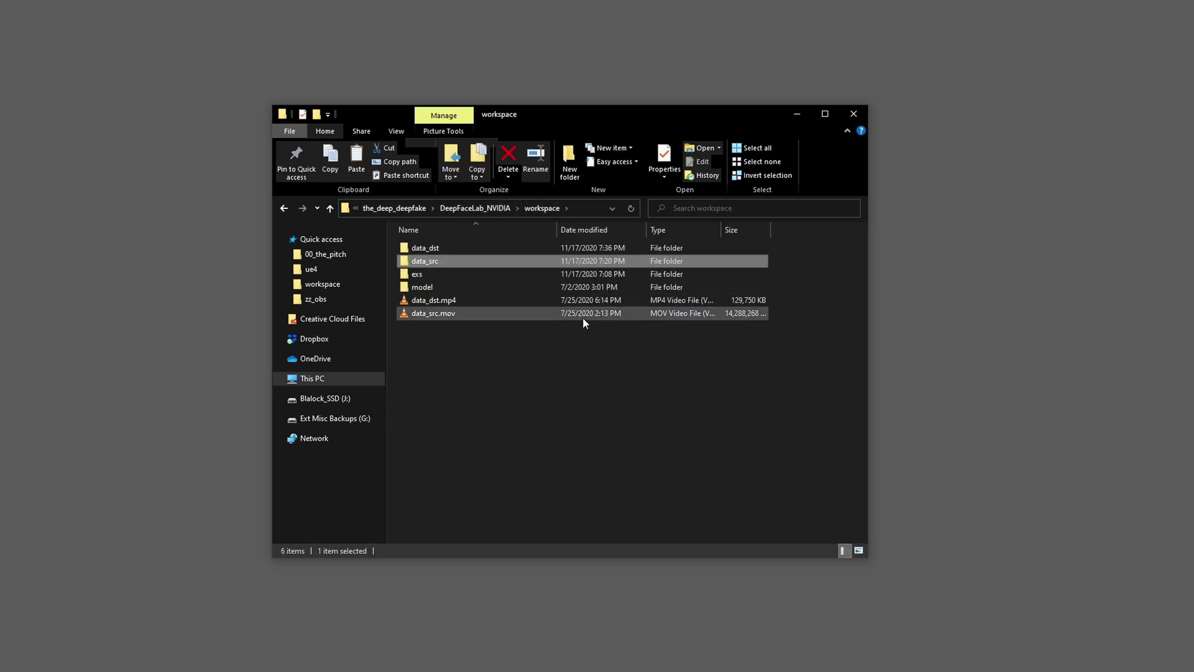
# - Review the batch files in the DeepFaceLab_NVIDIA folder and locate "4) data_src faceset extract.bat"
pyautogui.click(486, 208)
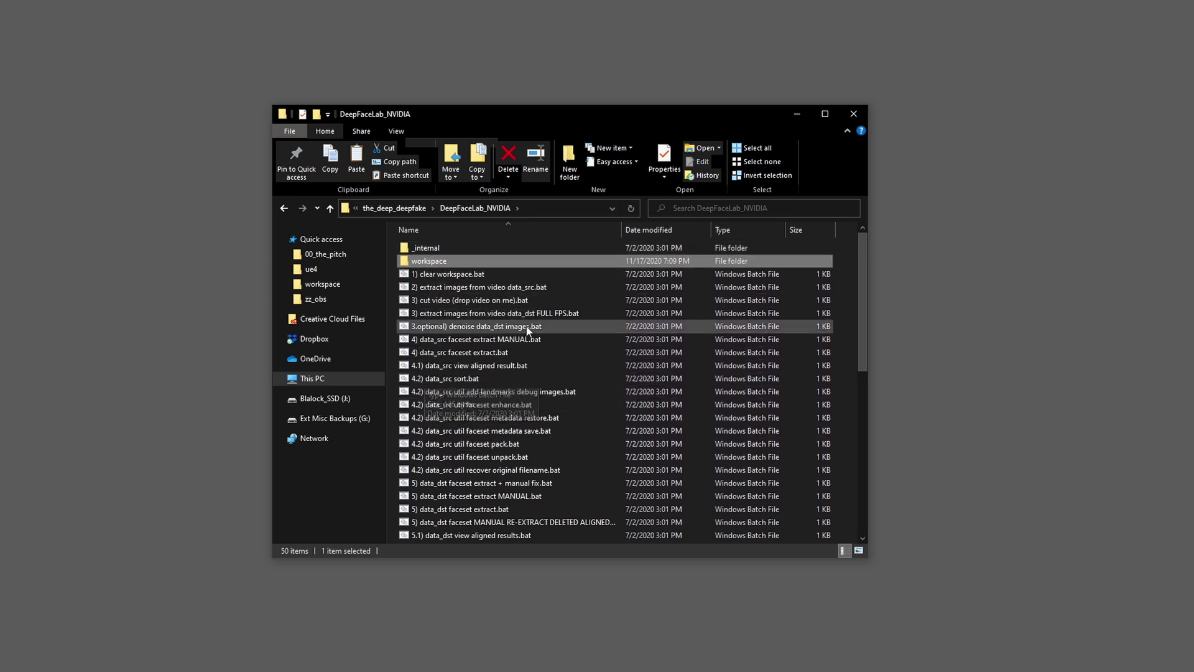
pyautogui.scroll(-2, 482, 387)
pyautogui.scroll(2, 482, 392)
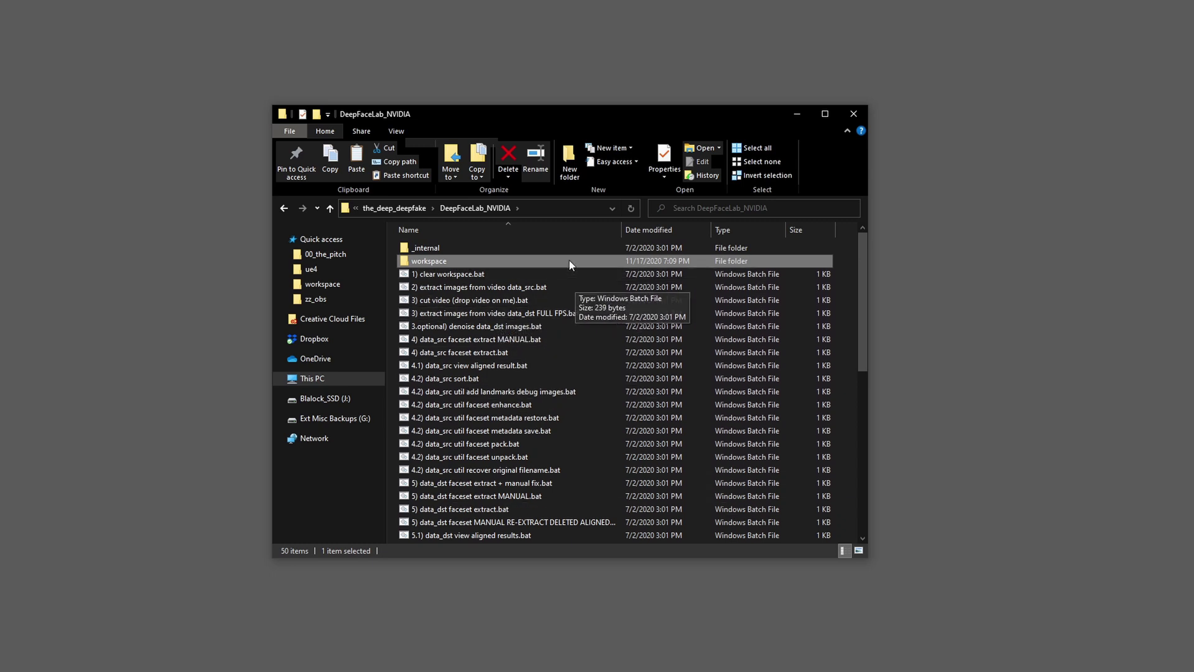
pyautogui.click(556, 314)
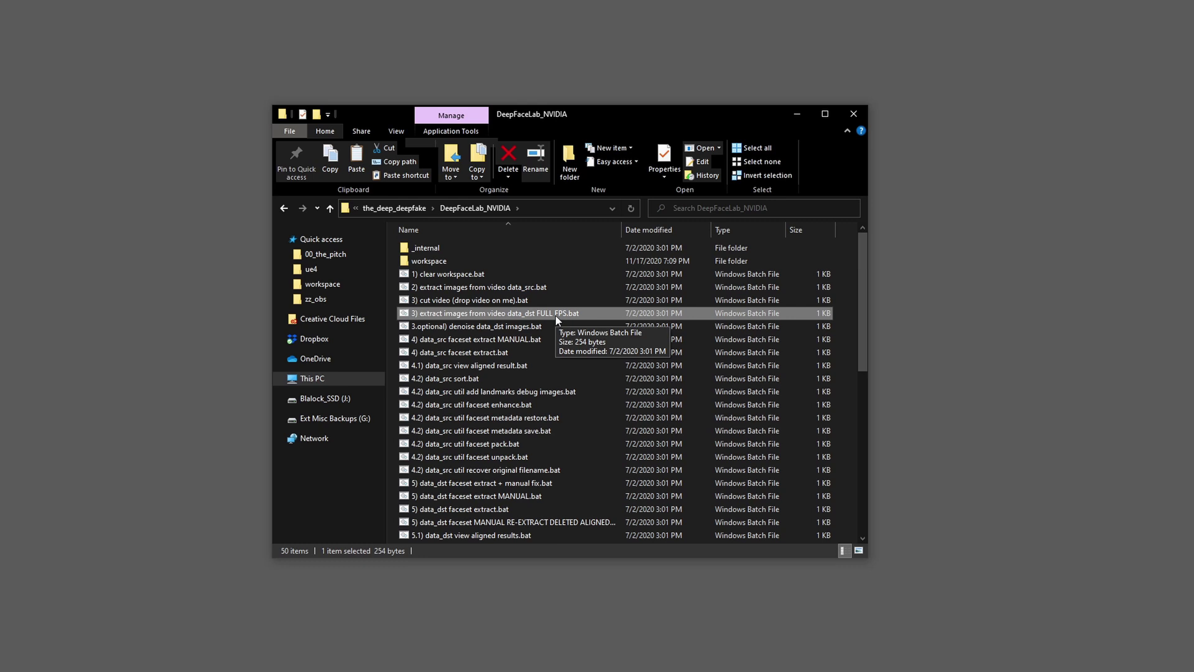
pyautogui.click(471, 352)
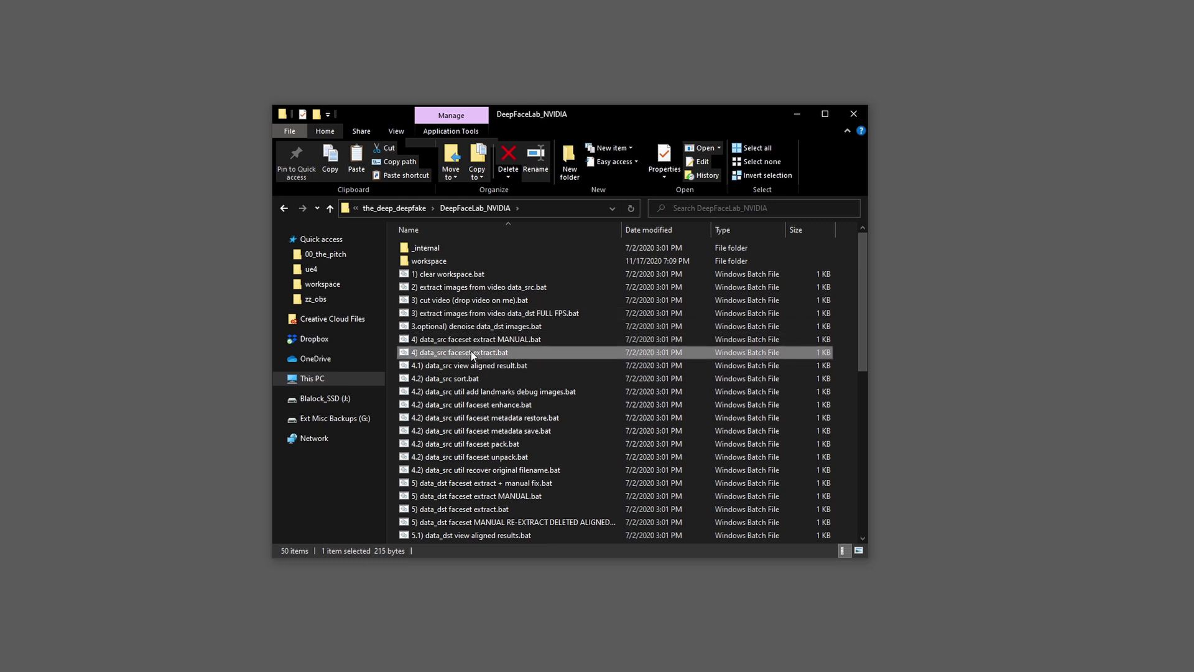
# - Open 00001.jpg from the workspace's data_dst folder to inspect the frame, close it, and return to the workspace folder
pyautogui.doubleClick(446, 260)
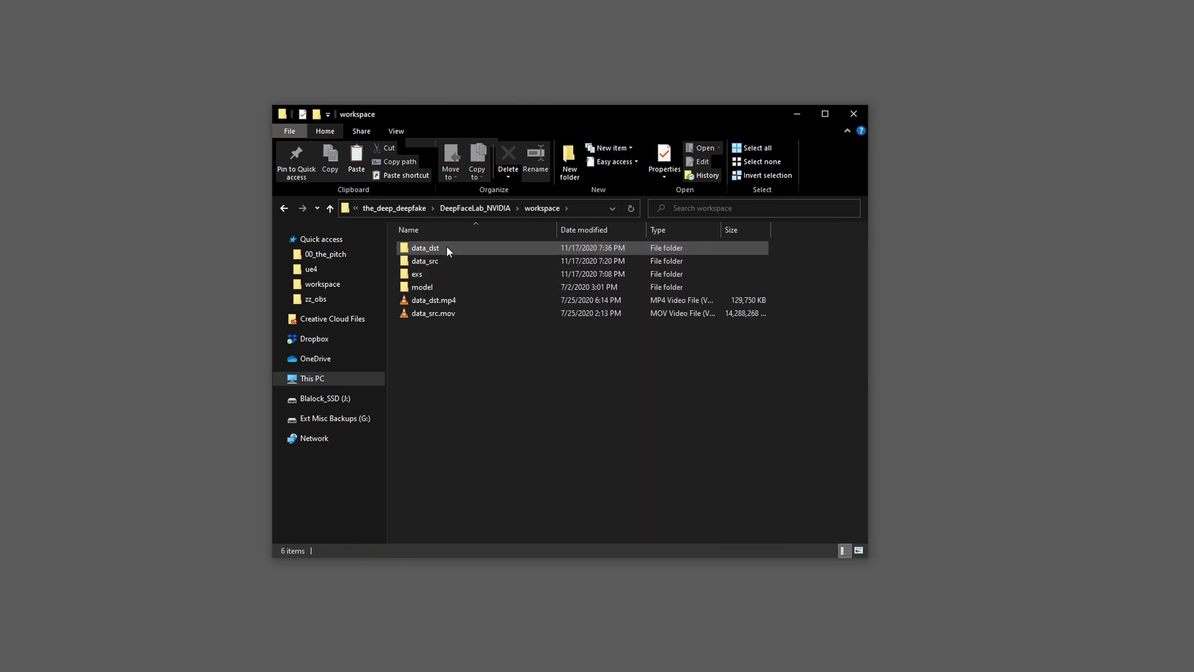
pyautogui.doubleClick(446, 246)
pyautogui.doubleClick(508, 274)
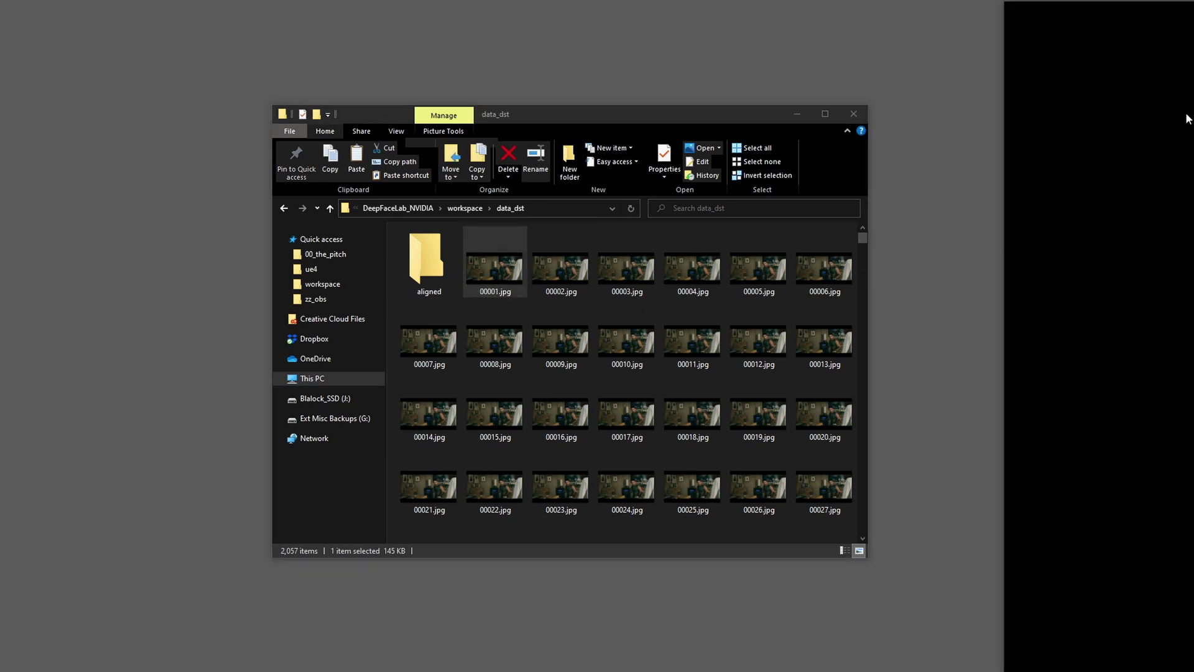
pyautogui.moveTo(1144, 13); pyautogui.dragTo(728, 61)
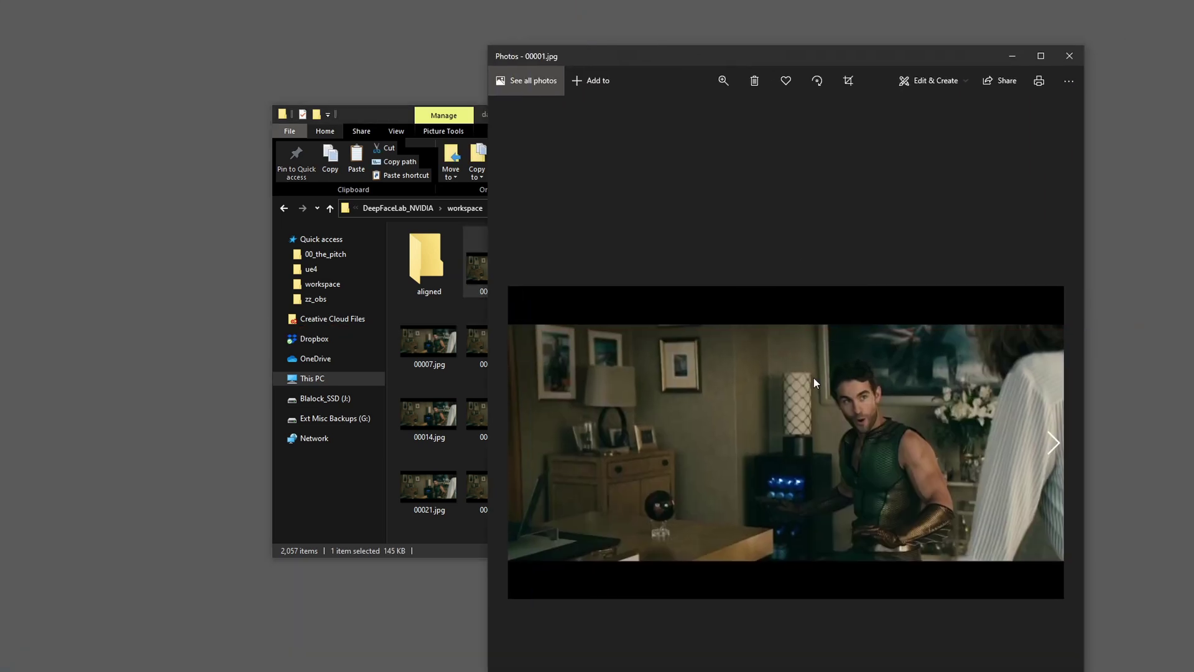
pyautogui.click(1070, 56)
pyautogui.click(477, 208)
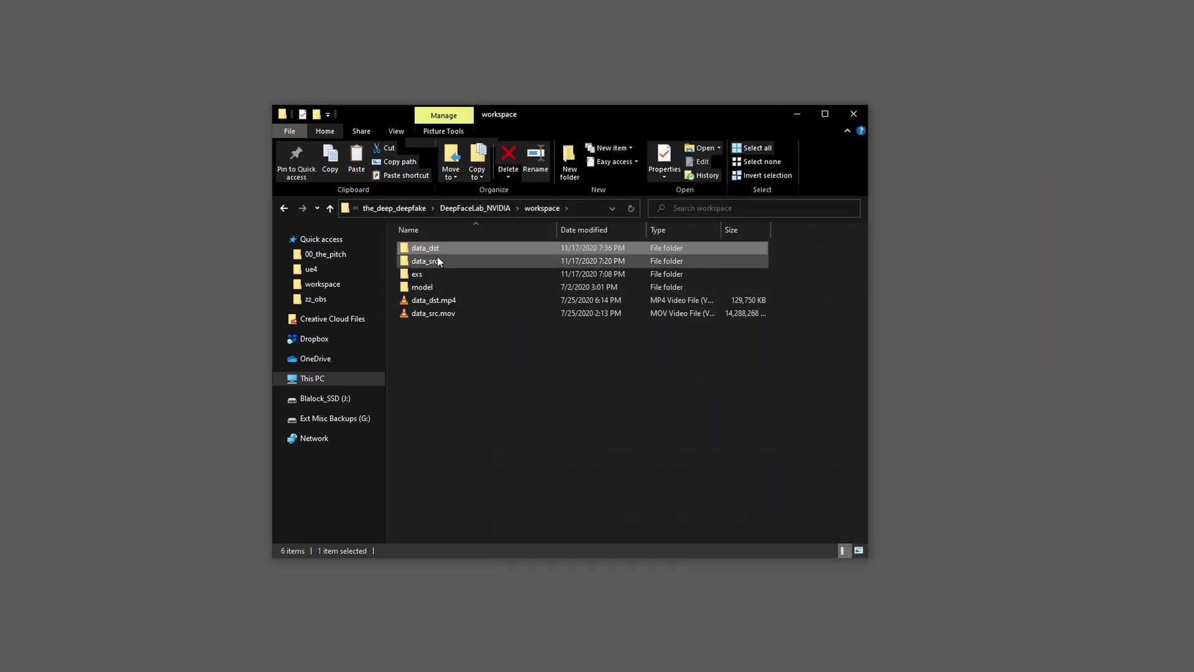
# - Run "4) data_src faceset extract.bat" from the DeepFaceLab_NVIDIA folder and choose GPU indexes 0,1,2
pyautogui.click(491, 209)
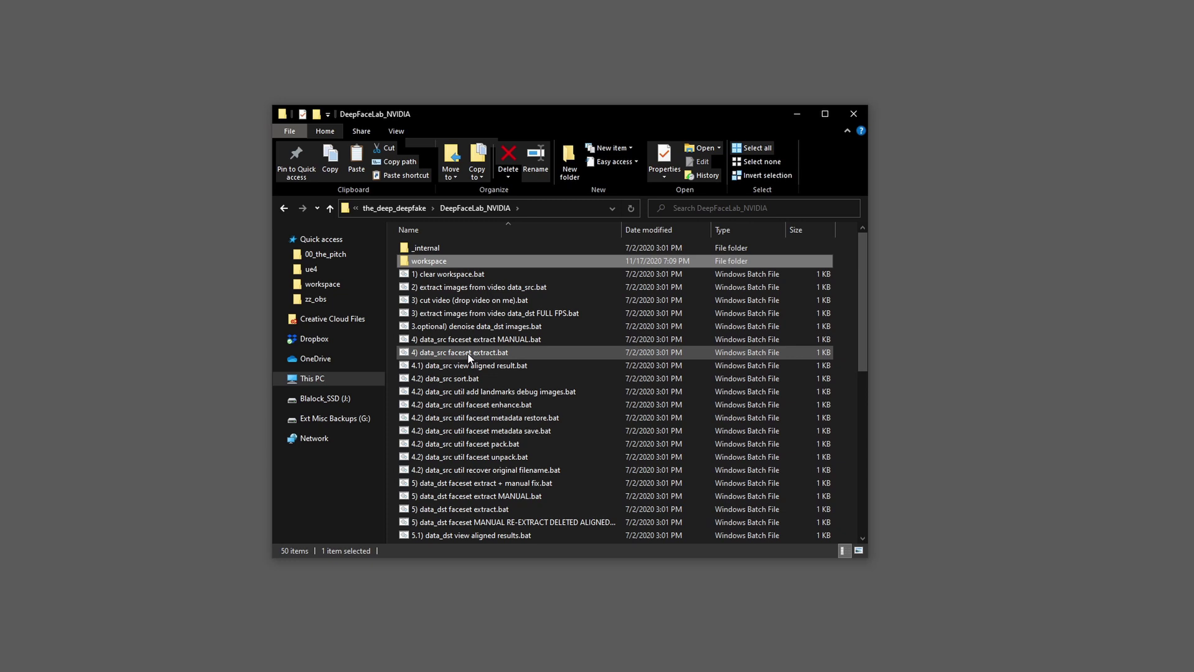
pyautogui.click(468, 353)
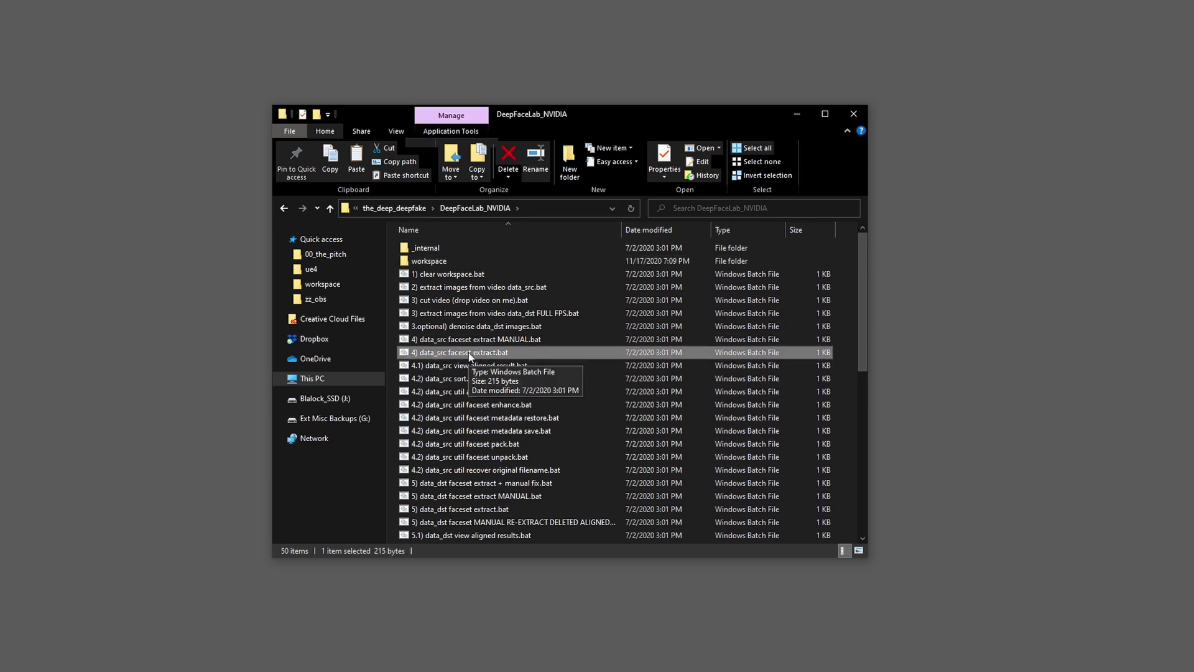
pyautogui.doubleClick(407, 353)
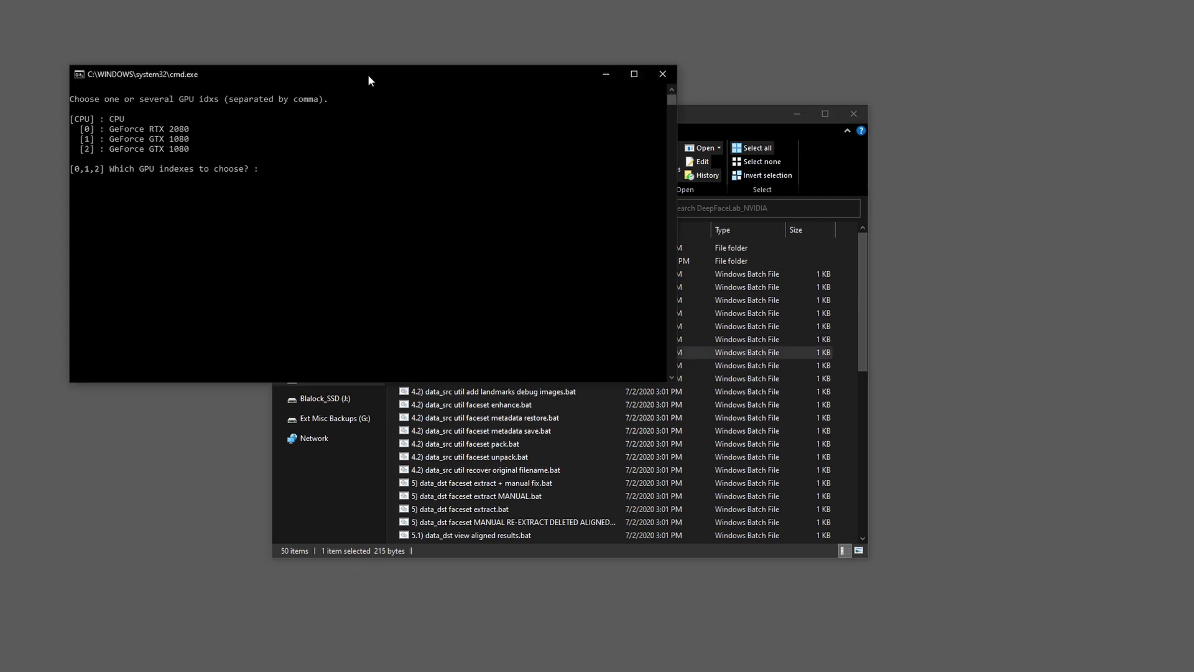
pyautogui.moveTo(369, 80); pyautogui.dragTo(700, 208)
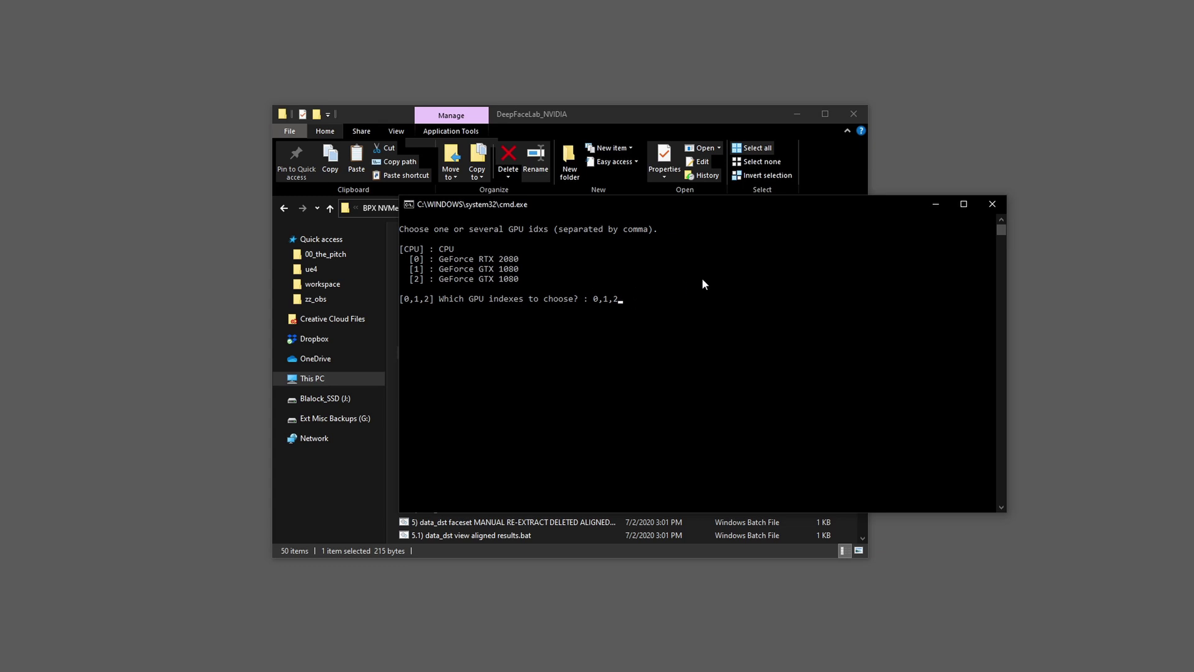
pyautogui.press('Return')
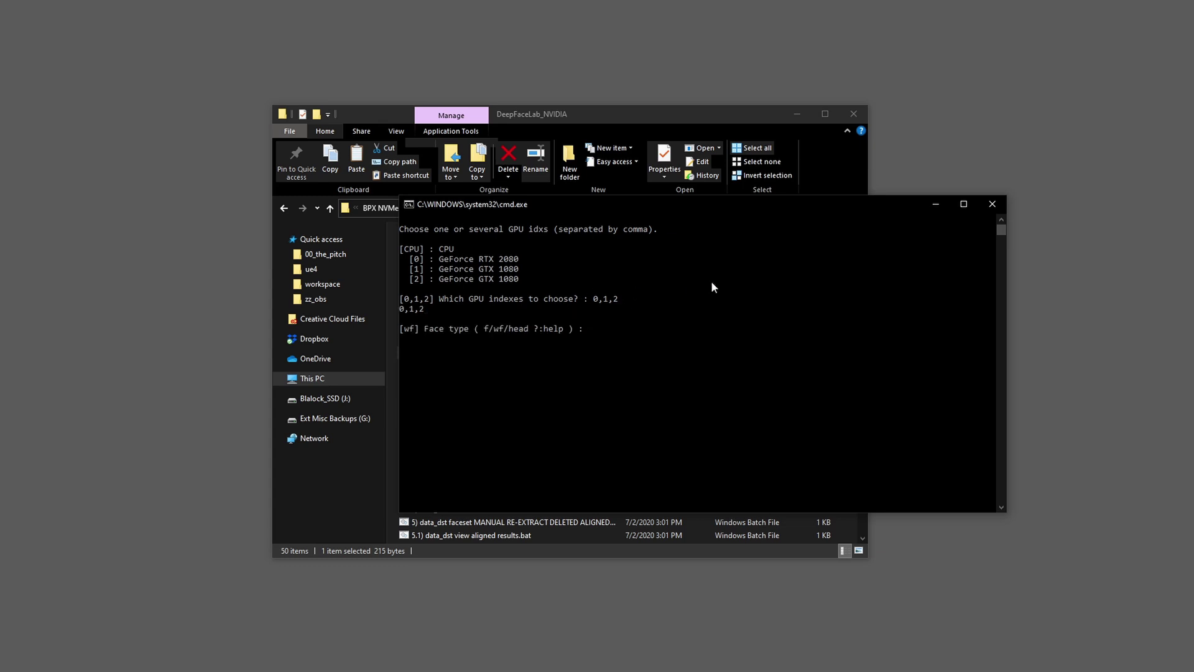
# - Request help at the face type prompt and accept the default wf (whole face) type
pyautogui.write('?')
pyautogui.press('Return')
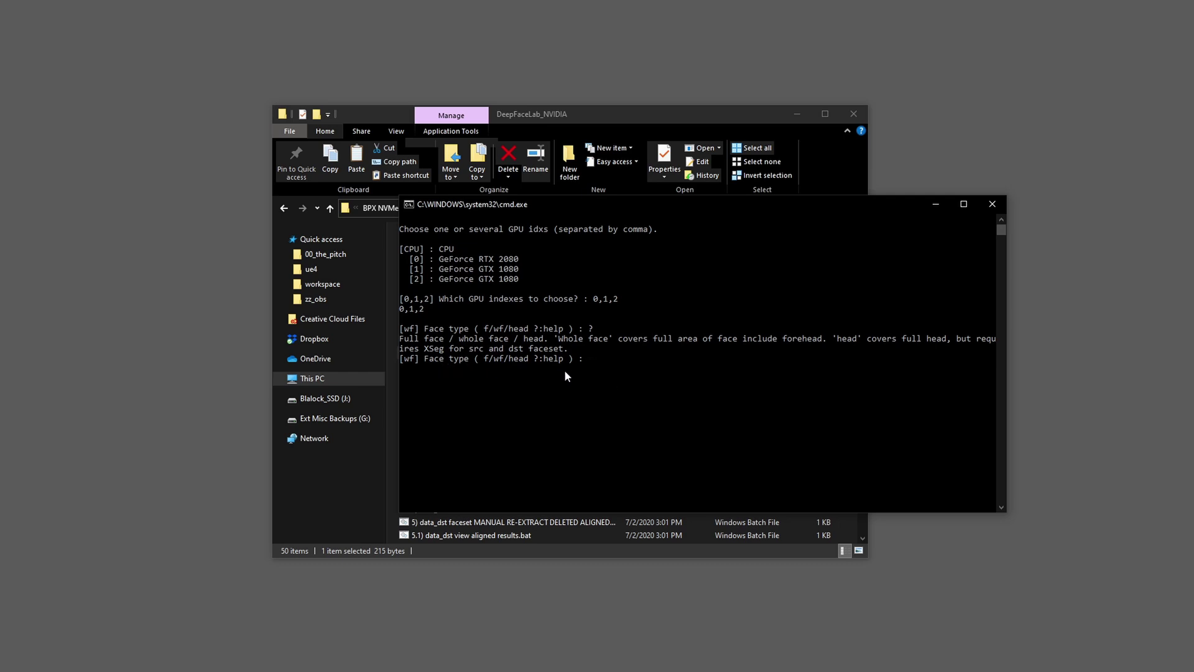
pyautogui.press('Return')
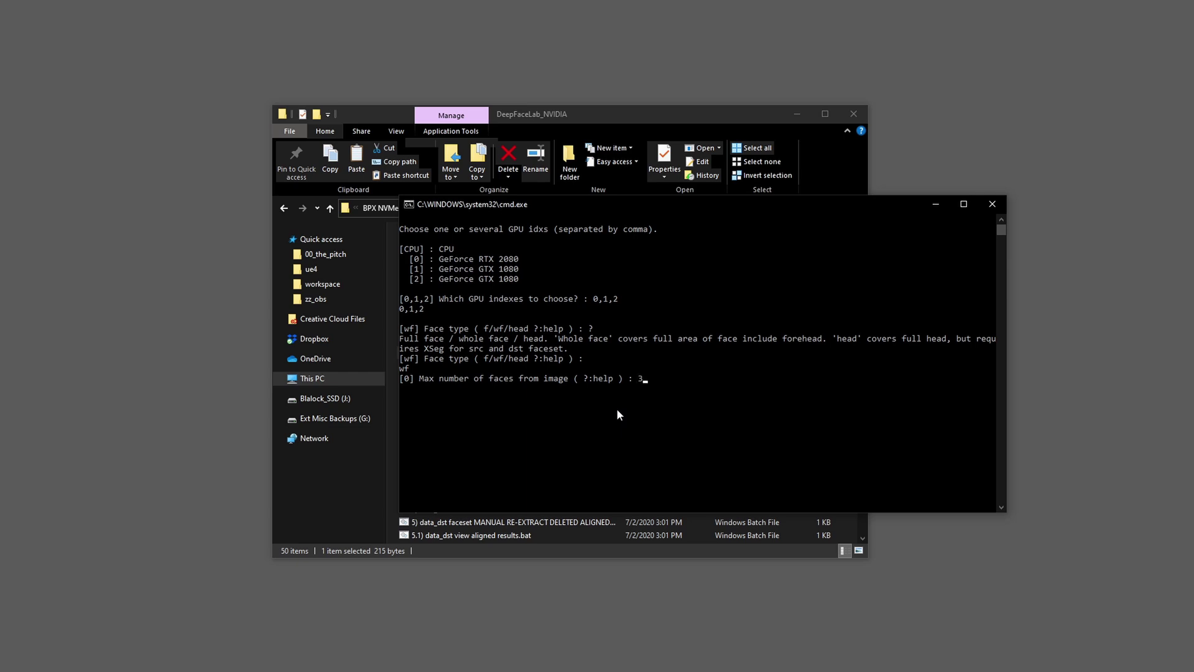
# - Set the maximum number of faces from image to 3 and request help at the image size prompt
pyautogui.press('Return')
pyautogui.write('?:help ) :')
pyautogui.press('Return')
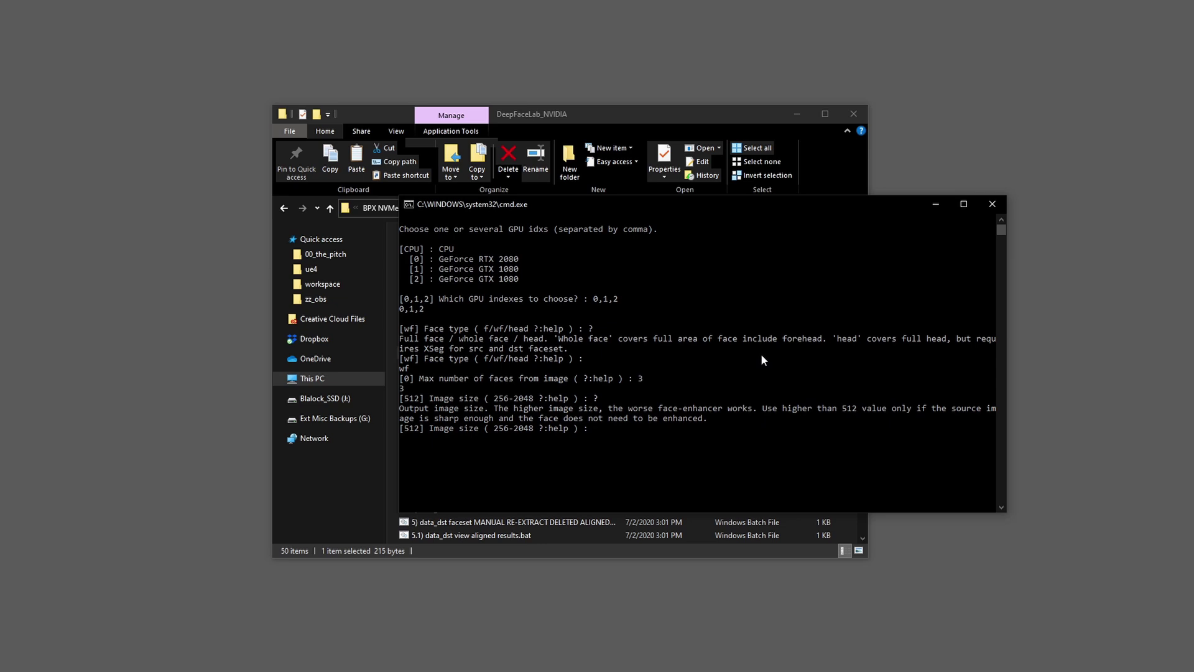
# - Accept the default image size of 512 and jpeg quality of 90, and enable writing debug images to aligned_debug
pyautogui.press('Return')
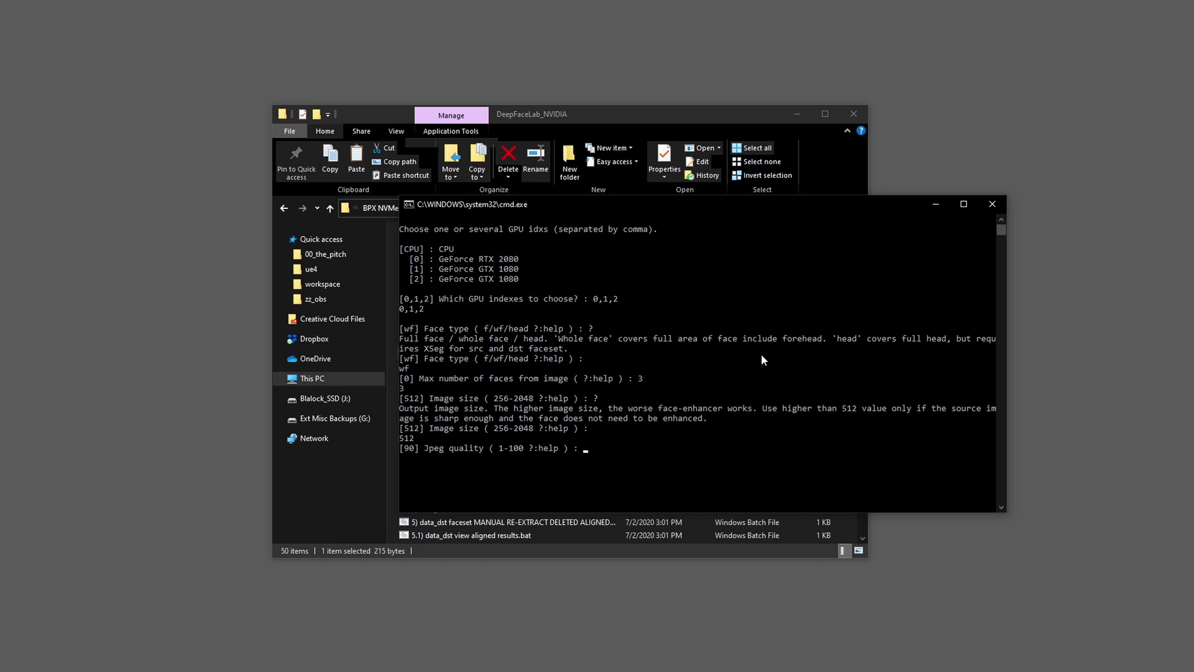
pyautogui.press('Return')
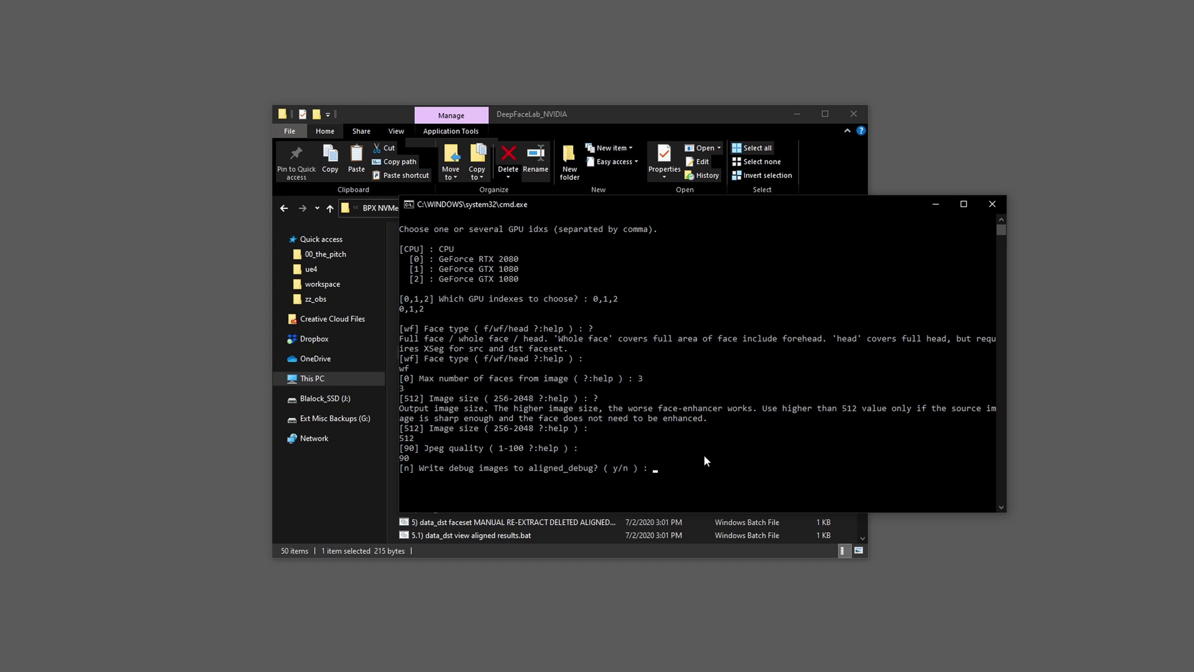
pyautogui.write('y')
pyautogui.press('Return')
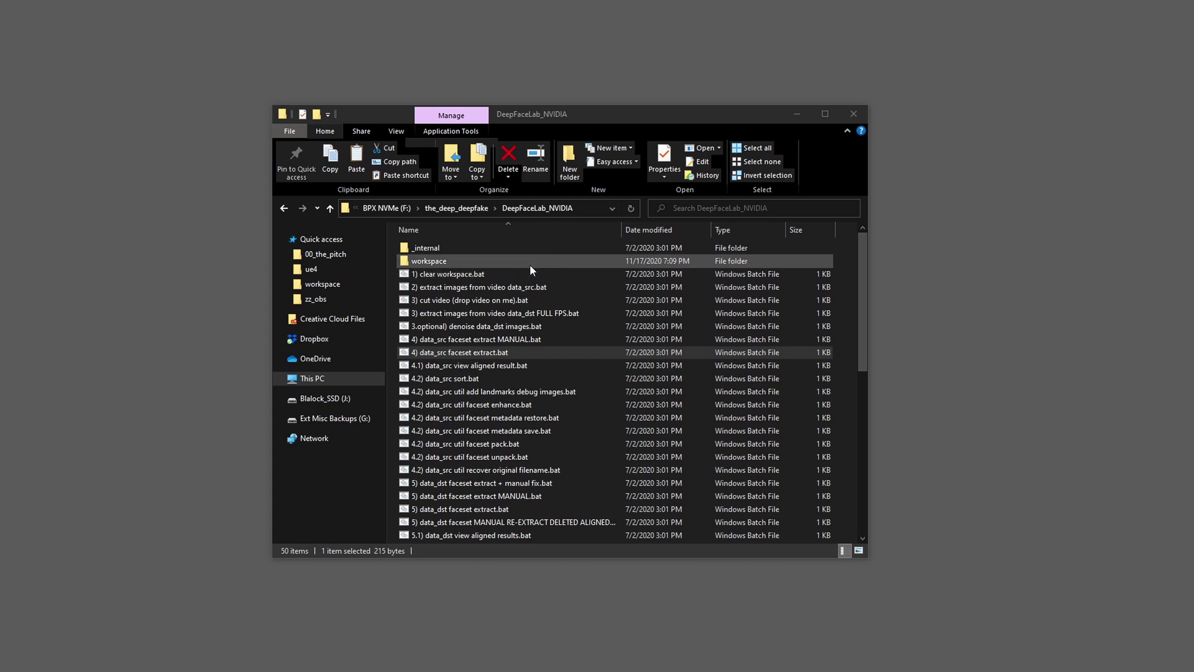
# - Open the aligned folder inside the workspace's data_src folder and look through the extracted face images
pyautogui.doubleClick(530, 267)
pyautogui.click(445, 263)
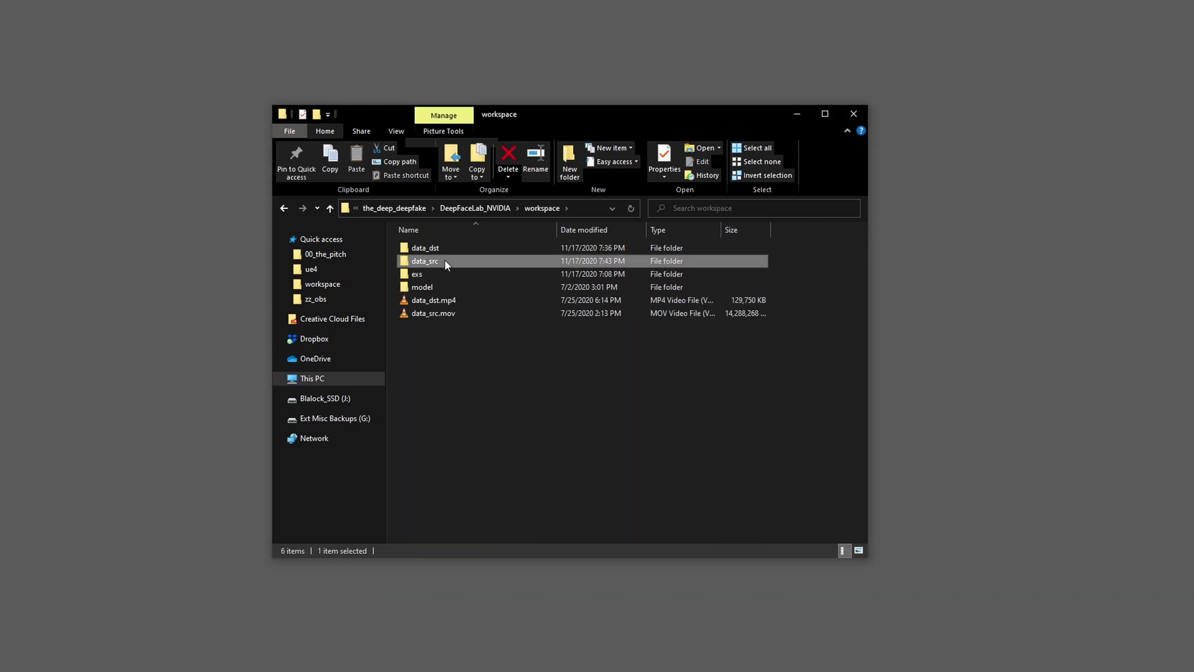
pyautogui.doubleClick(445, 260)
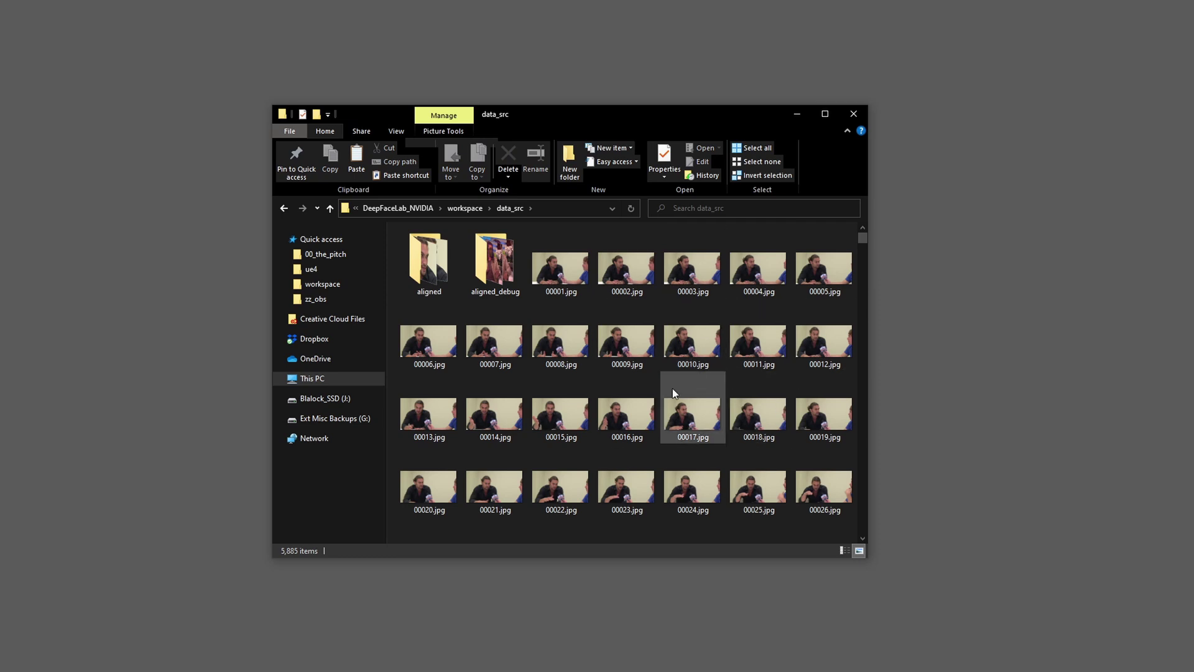
pyautogui.doubleClick(434, 275)
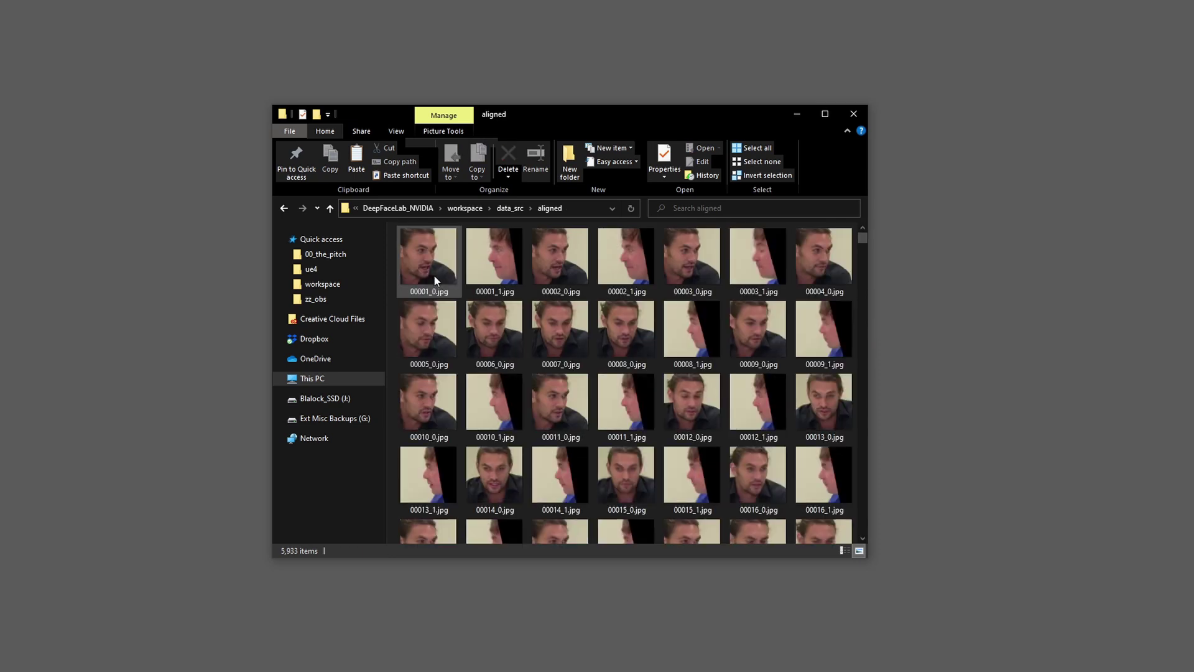
pyautogui.scroll(-10, 663, 409)
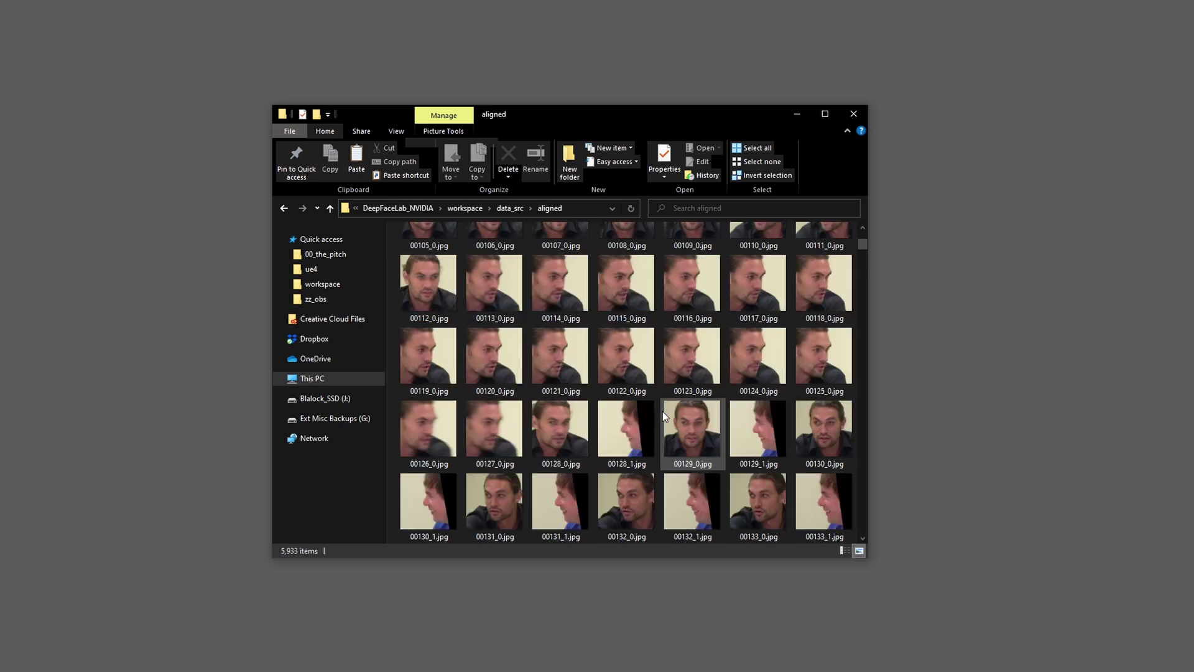
pyautogui.scroll(-3, 662, 411)
# - Open the aligned face image 00187_0.jpg, step forward through the images to 00211_0.jpg, and close the viewer
pyautogui.doubleClick(640, 446)
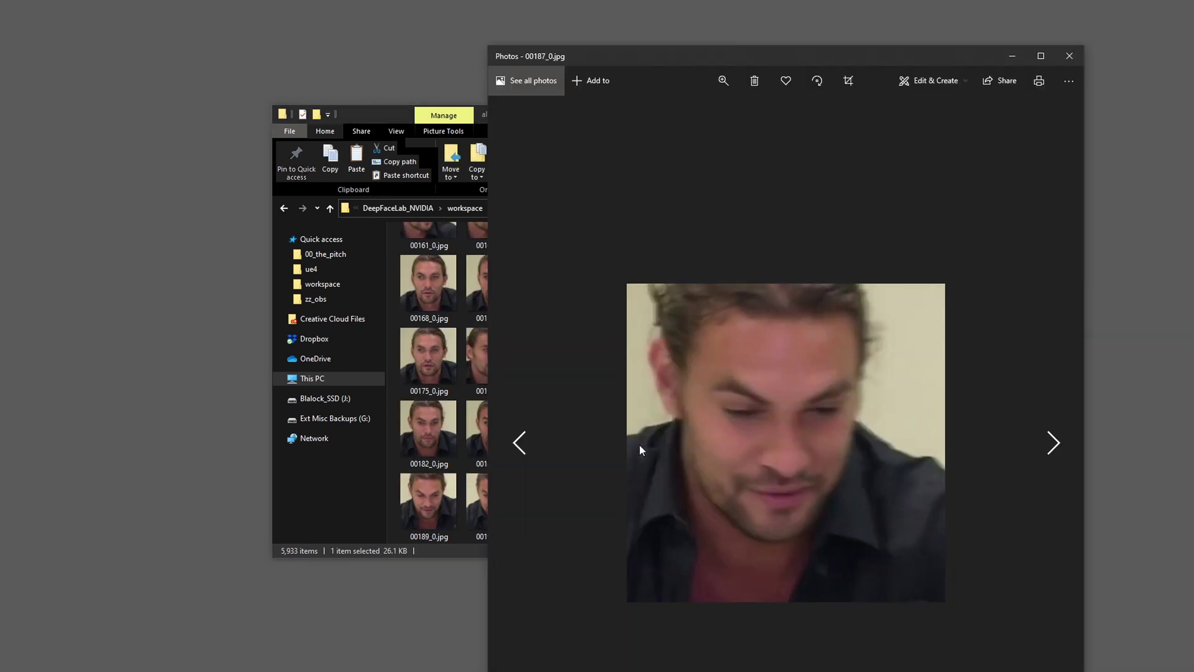
pyautogui.press('Right')
pyautogui.press('Right')
pyautogui.press('Right')
pyautogui.press('Right')
pyautogui.press('Right')
pyautogui.press('Right')
pyautogui.press('Right')
pyautogui.press('Right')
pyautogui.press('Right')
pyautogui.press('Right')
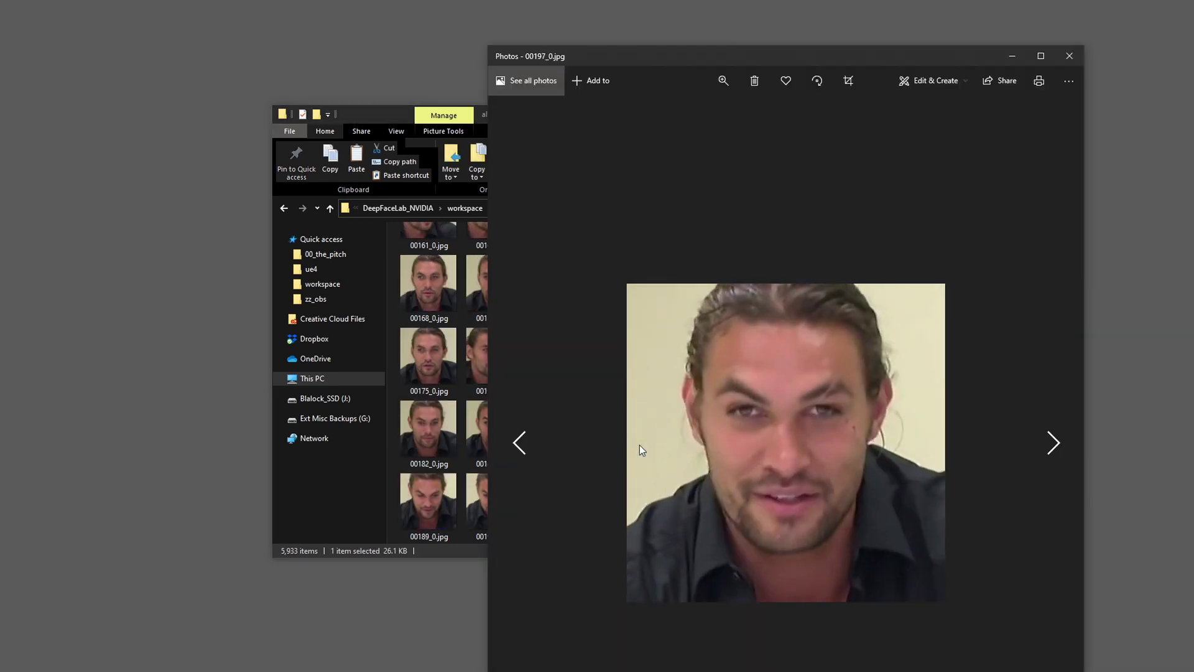
pyautogui.press('Right')
pyautogui.press('Right')
pyautogui.press('Right')
pyautogui.press('Right')
pyautogui.press('Right')
pyautogui.press('Right')
pyautogui.press('Right')
pyautogui.press('Right')
pyautogui.press('Right')
pyautogui.press('Right')
pyautogui.press('Right')
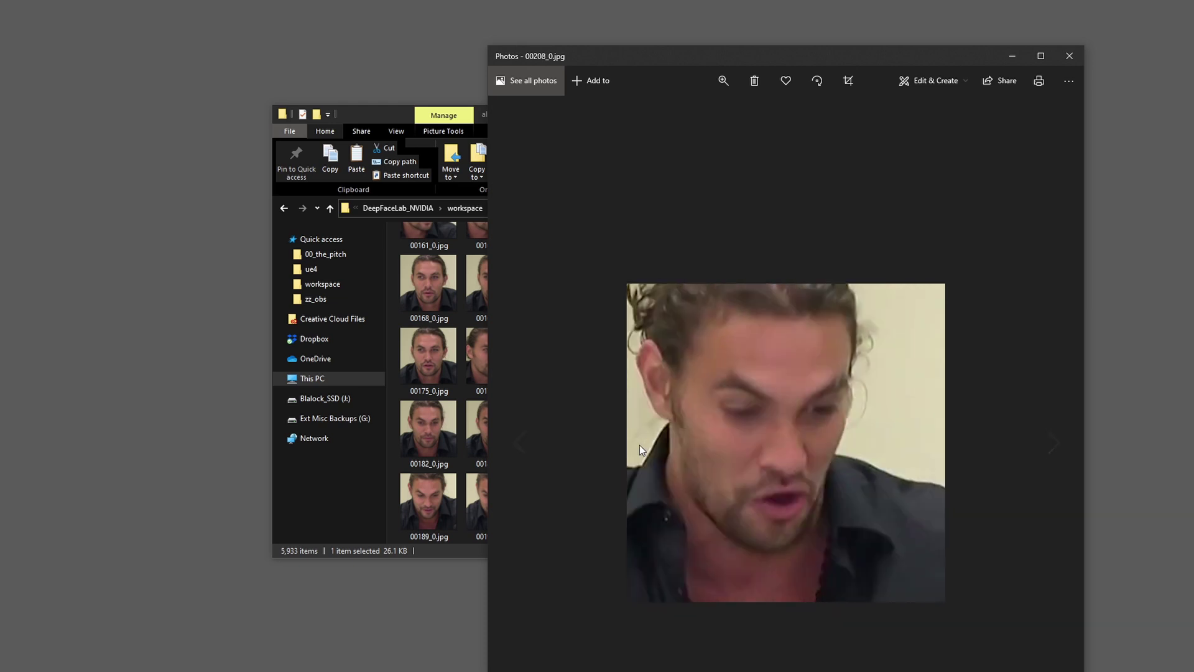
pyautogui.press('Right')
pyautogui.press('Right')
pyautogui.press('Right')
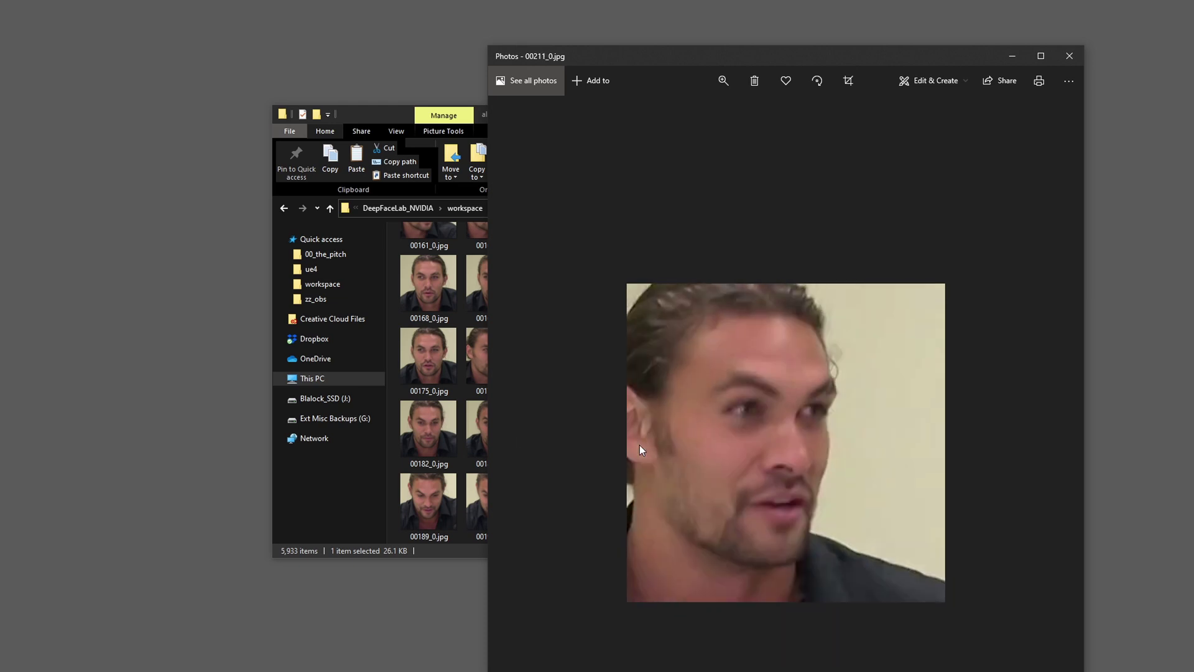
pyautogui.click(1070, 58)
# - Open the data_src aligned_debug folder, step through the landmark overlays on the debug images up to 01413.jpg, and close the viewer
pyautogui.click(510, 208)
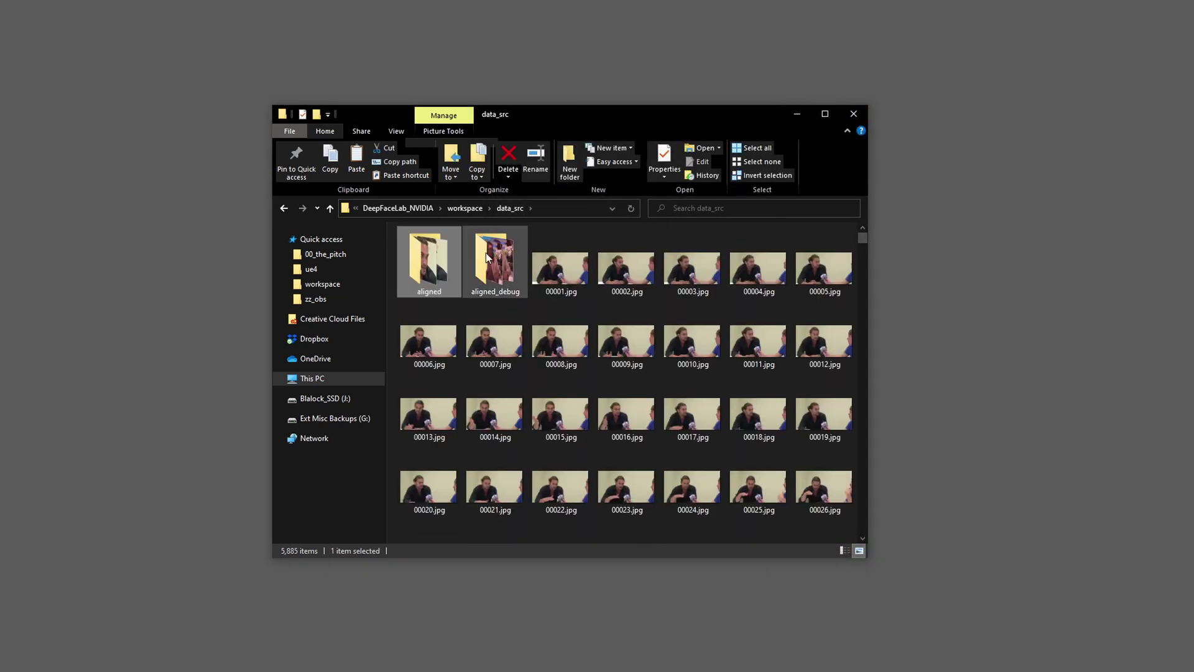
pyautogui.doubleClick(492, 252)
pyautogui.click(450, 274)
pyautogui.doubleClick(451, 271)
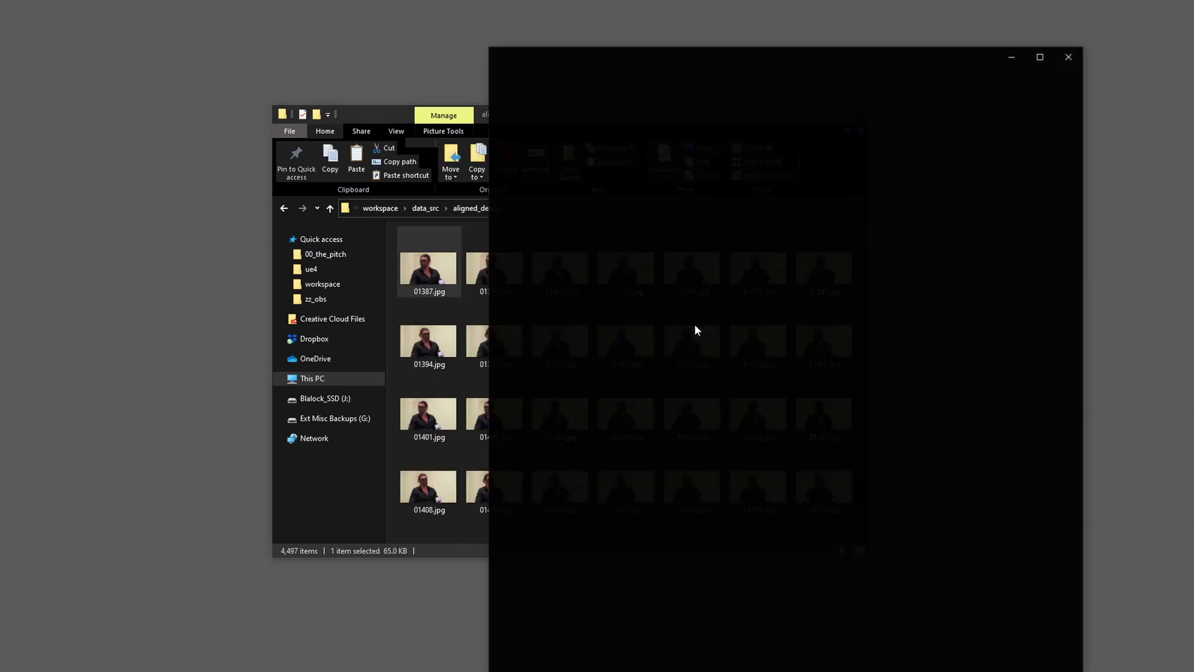
pyautogui.press('Right')
pyautogui.press('Right')
pyautogui.press('Right')
pyautogui.press('Right')
pyautogui.press('Right')
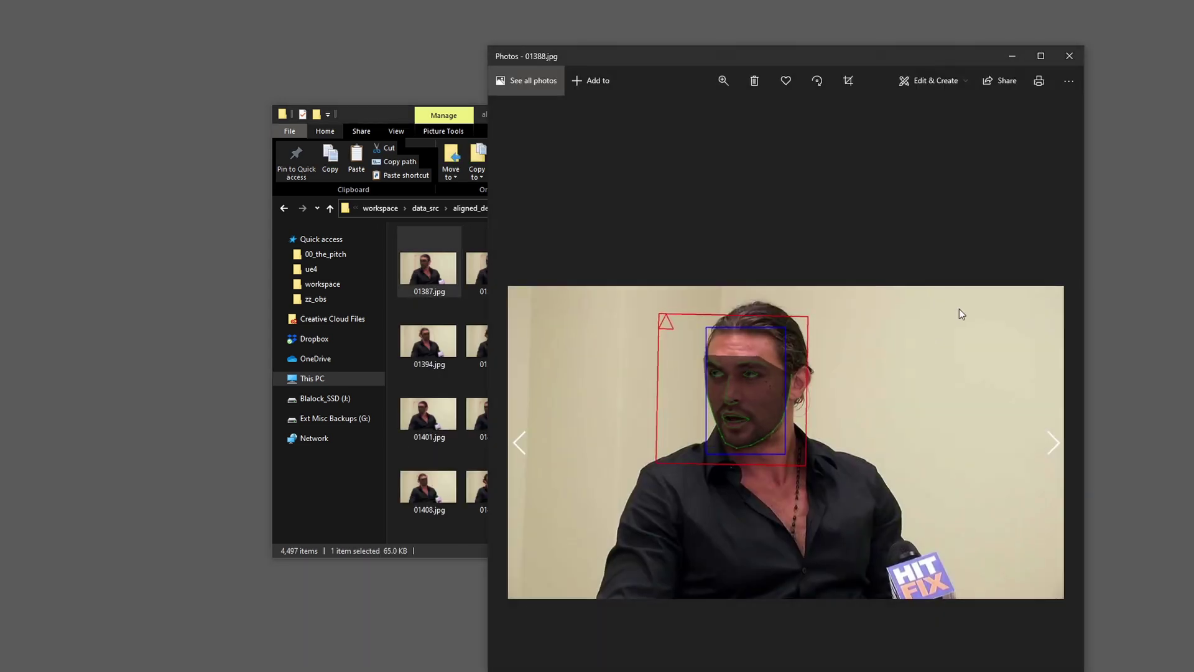
pyautogui.press('Right')
pyautogui.press('Right')
pyautogui.press('Right')
pyautogui.press('Right')
pyautogui.press('Right')
pyautogui.press('Right')
pyautogui.press('Right')
pyautogui.press('Right')
pyautogui.press('Right')
pyautogui.press('Right')
pyautogui.press('Right')
pyautogui.press('Right')
pyautogui.press('Right')
pyautogui.press('Right')
pyautogui.press('Right')
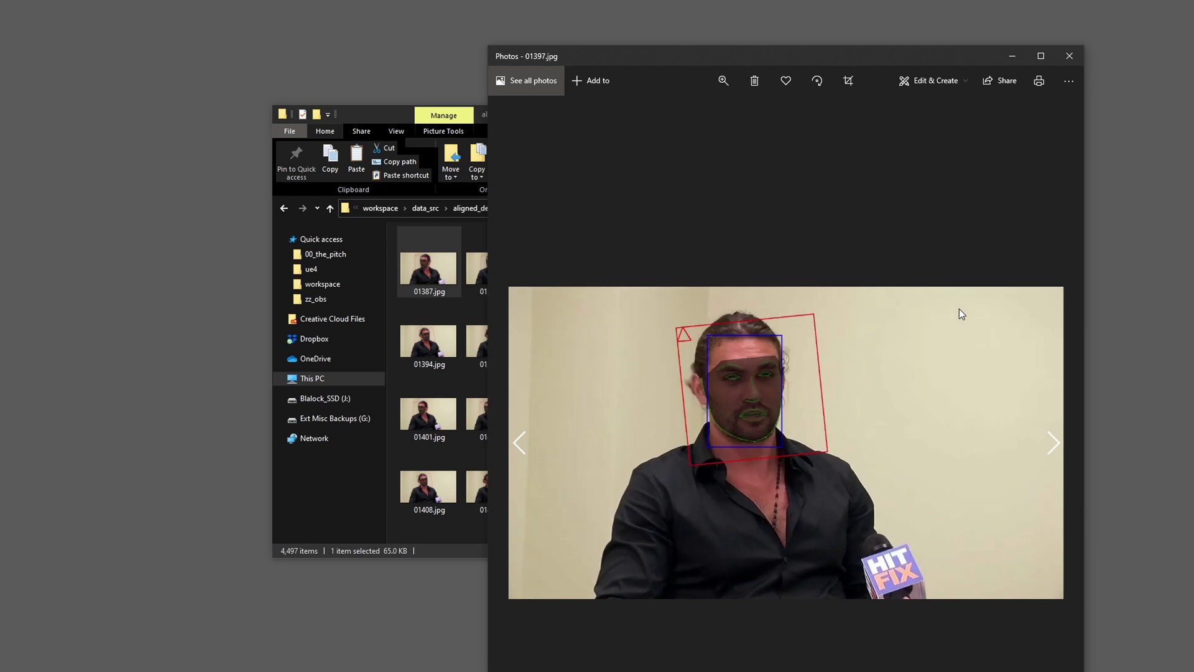
pyautogui.press('Right')
pyautogui.press('Right')
pyautogui.press('Right')
pyautogui.press('Right')
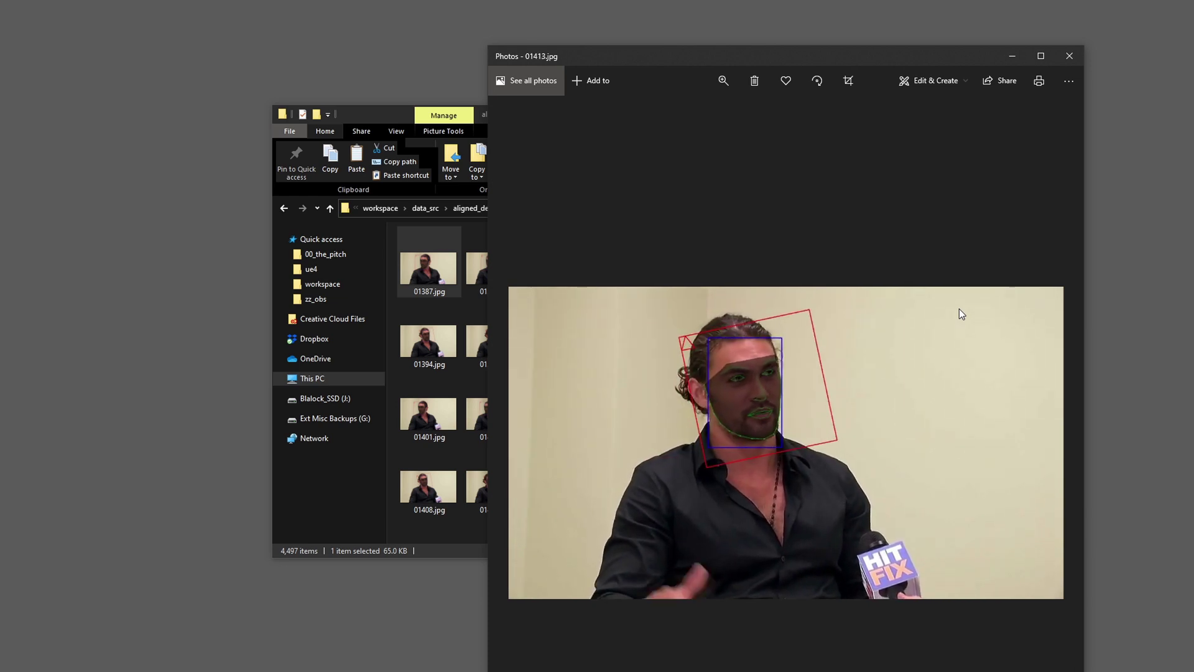
pyautogui.hotkey('alt', 'F4')
# - Return to the DeepFaceLab_NVIDIA folder and compare the data_dst faceset extract scripts with and without manual fix
pyautogui.click(383, 209)
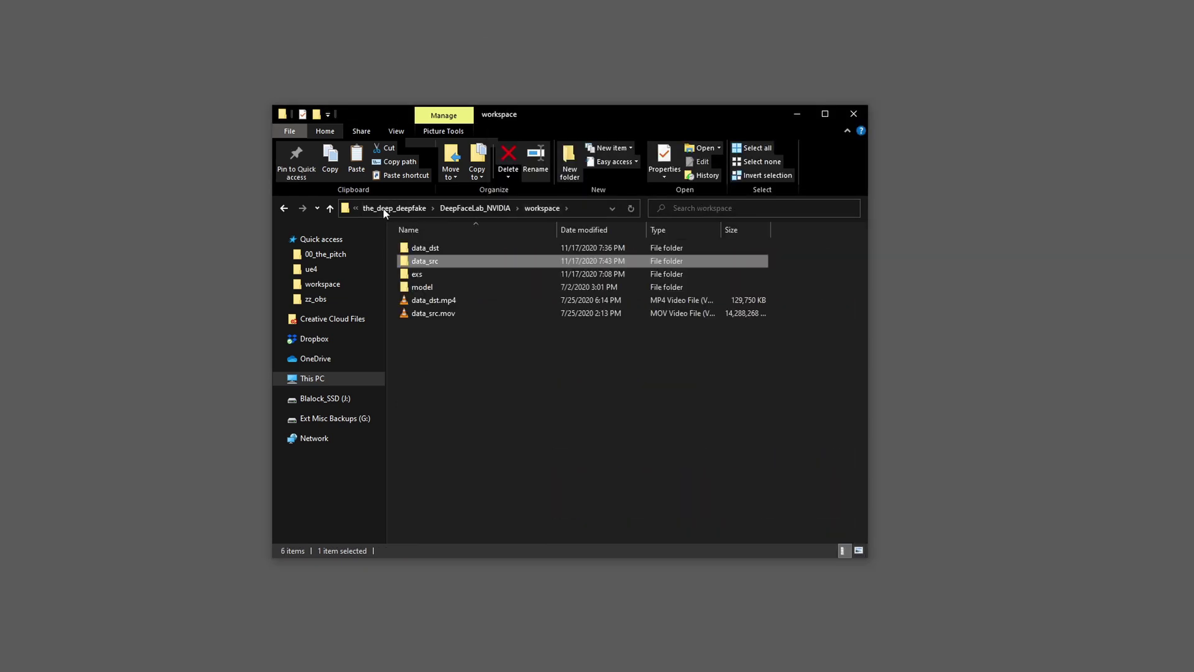
pyautogui.click(481, 208)
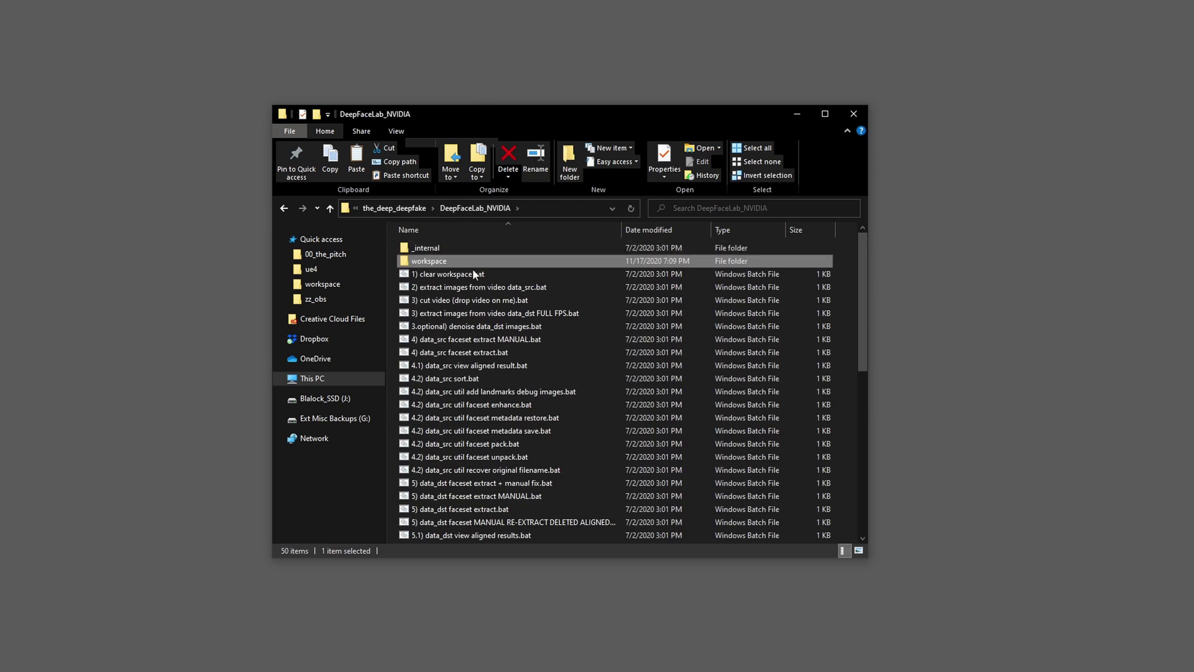
pyautogui.click(467, 352)
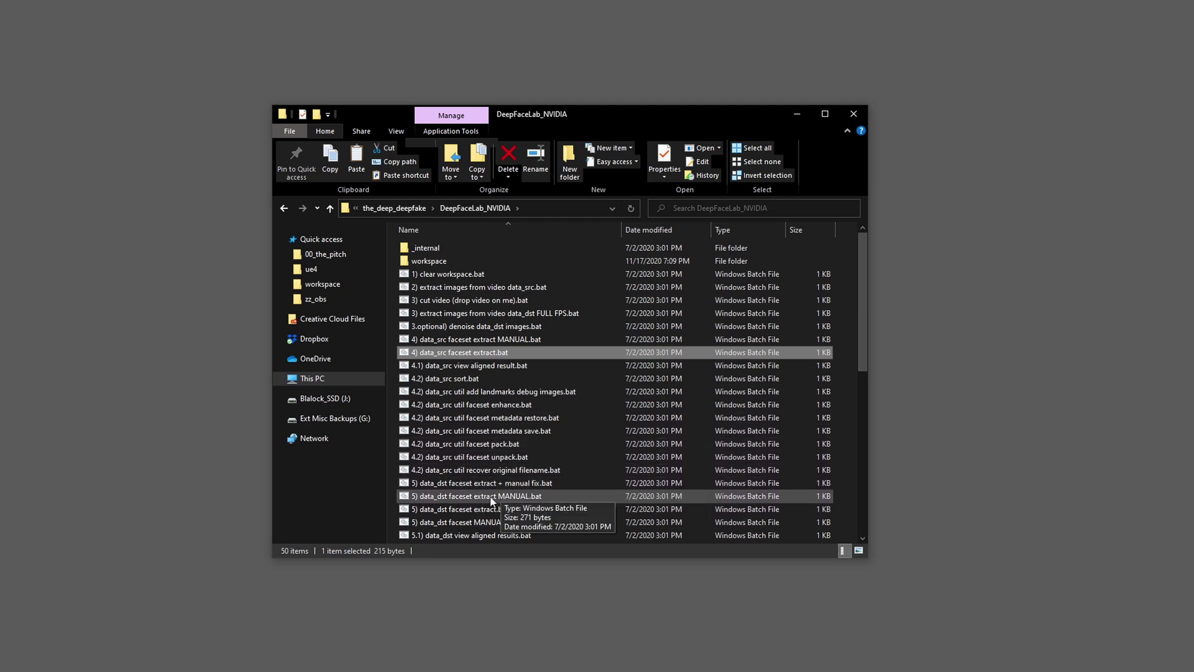
pyautogui.click(503, 510)
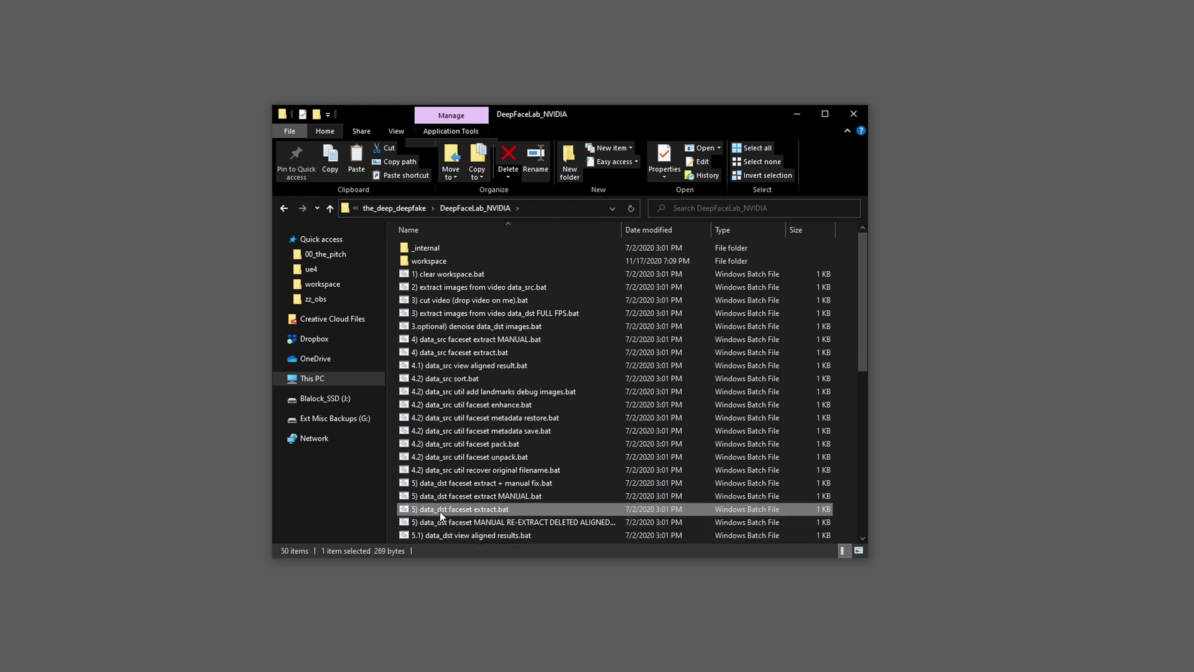
pyautogui.click(487, 485)
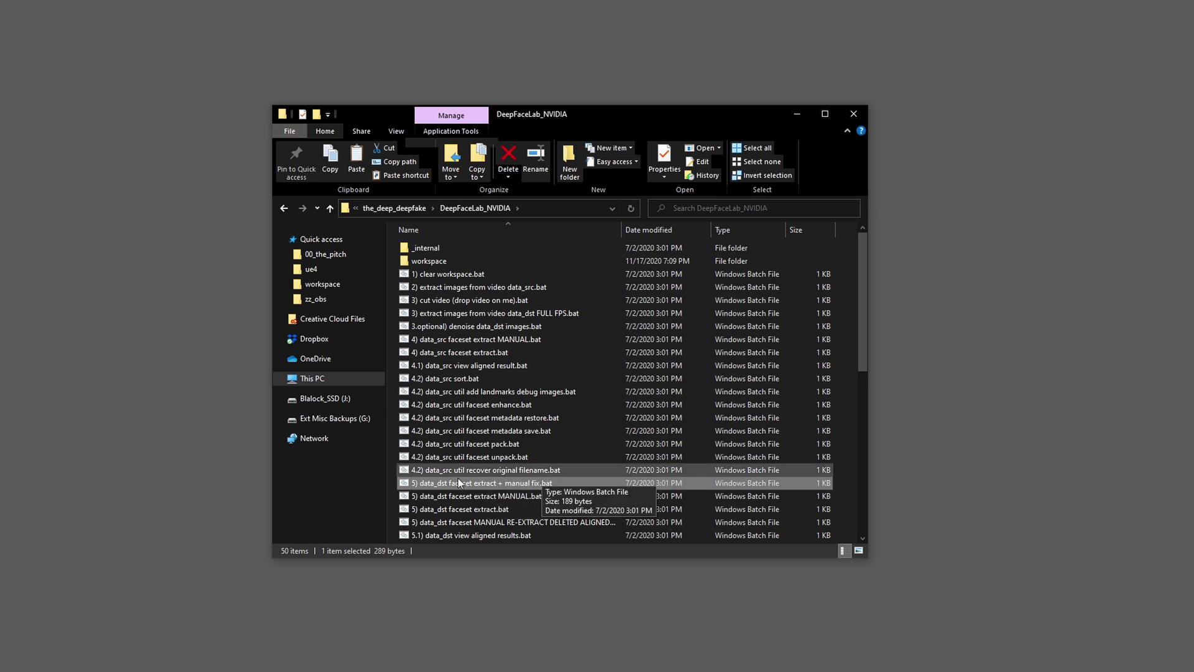
pyautogui.click(476, 508)
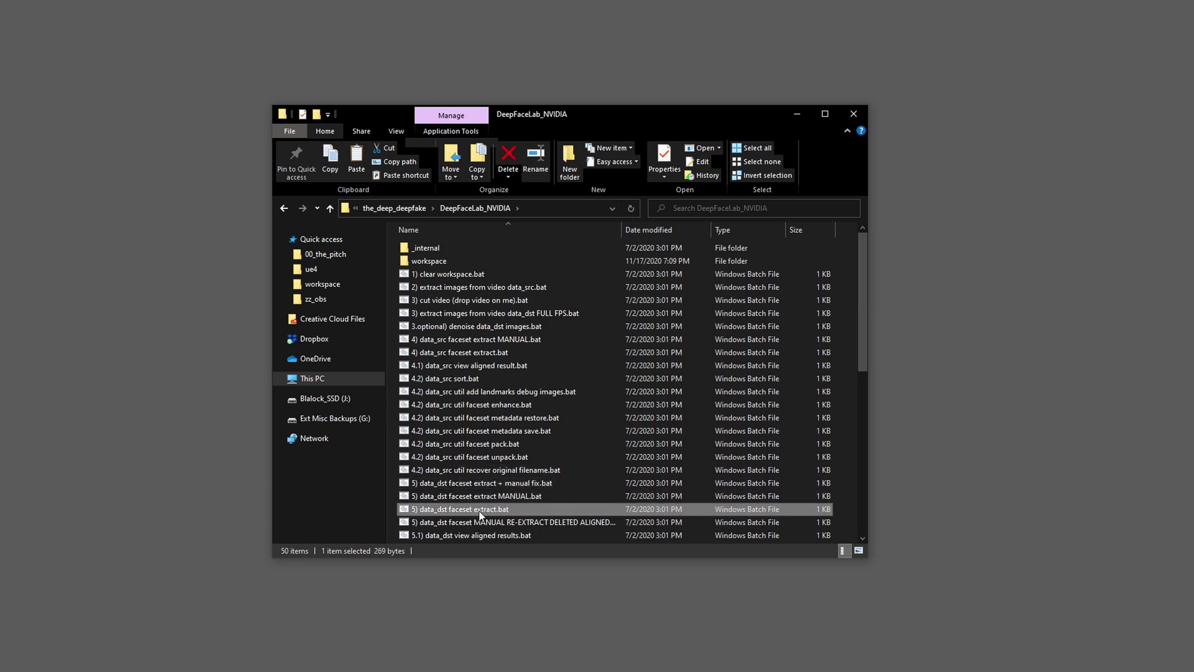
pyautogui.click(528, 485)
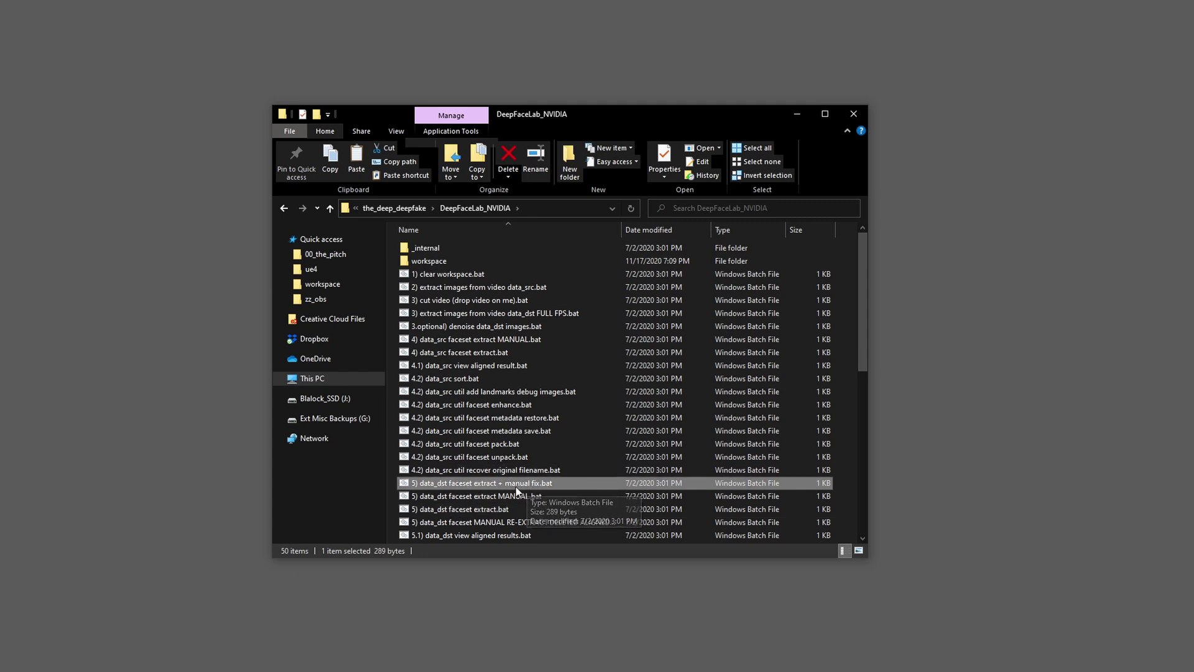
# - Run "5) data_dst faceset extract.bat" on GPU indexes 1,2 with default face type wf, image size 512 and jpeg quality 90
pyautogui.doubleClick(460, 507)
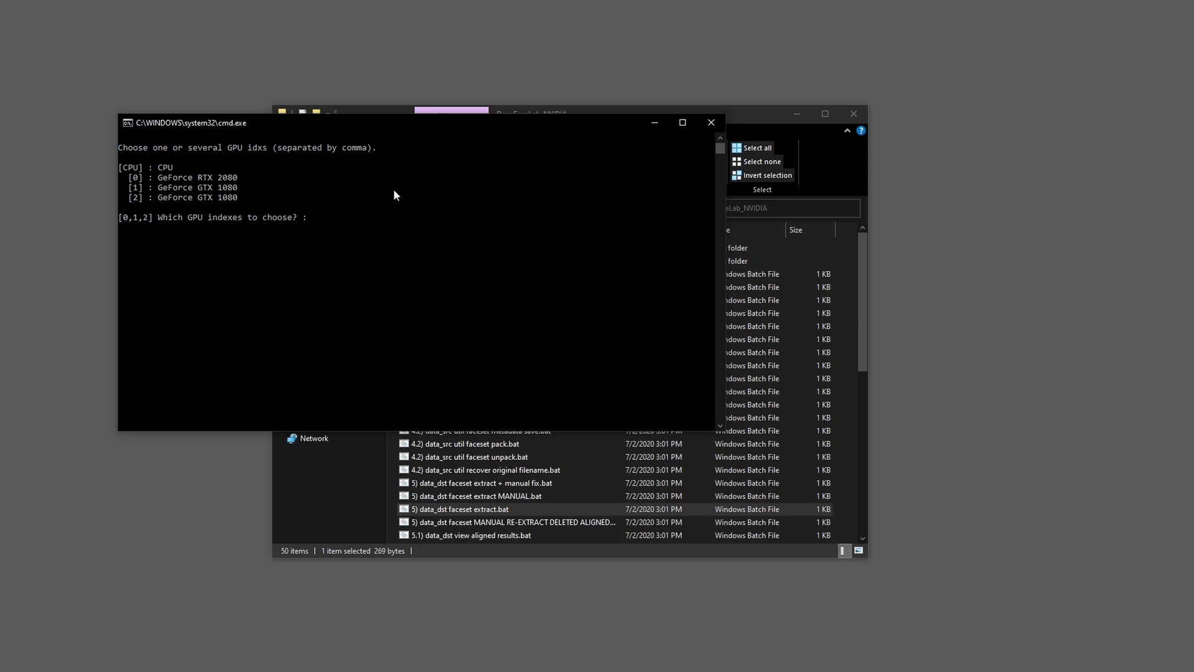
pyautogui.write('1,2')
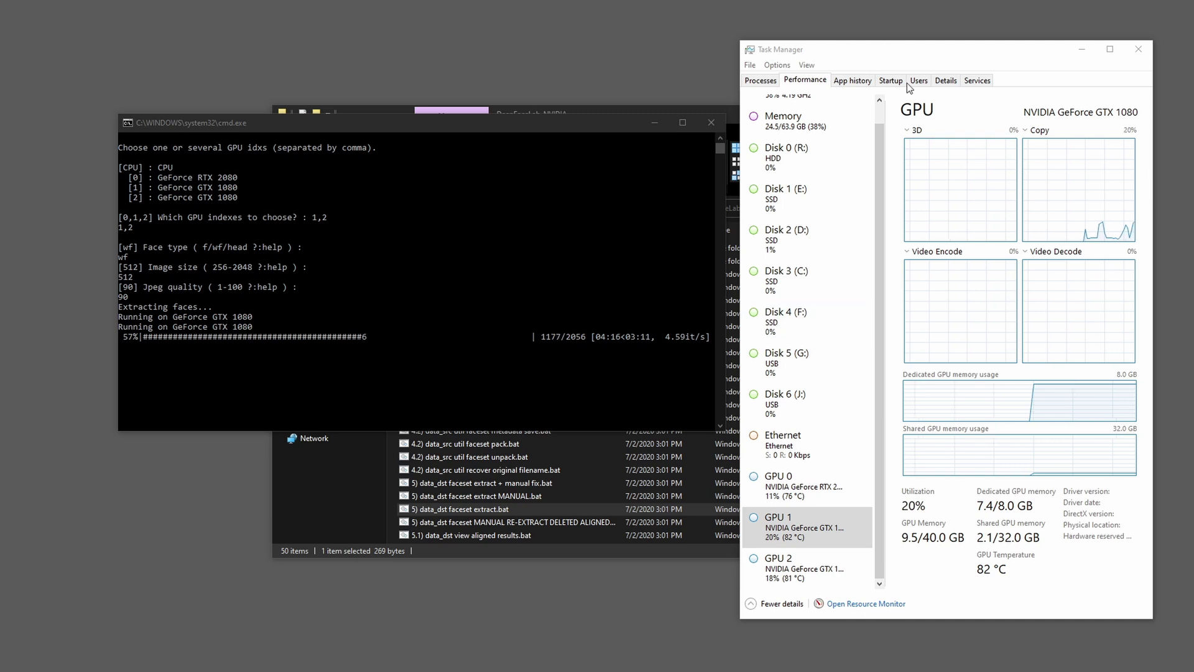
# - In Task Manager, switch the Video Encode graph to Cuda for GPU 1 and GPU 2 to examine their load during extraction
pyautogui.click(806, 553)
pyautogui.click(806, 530)
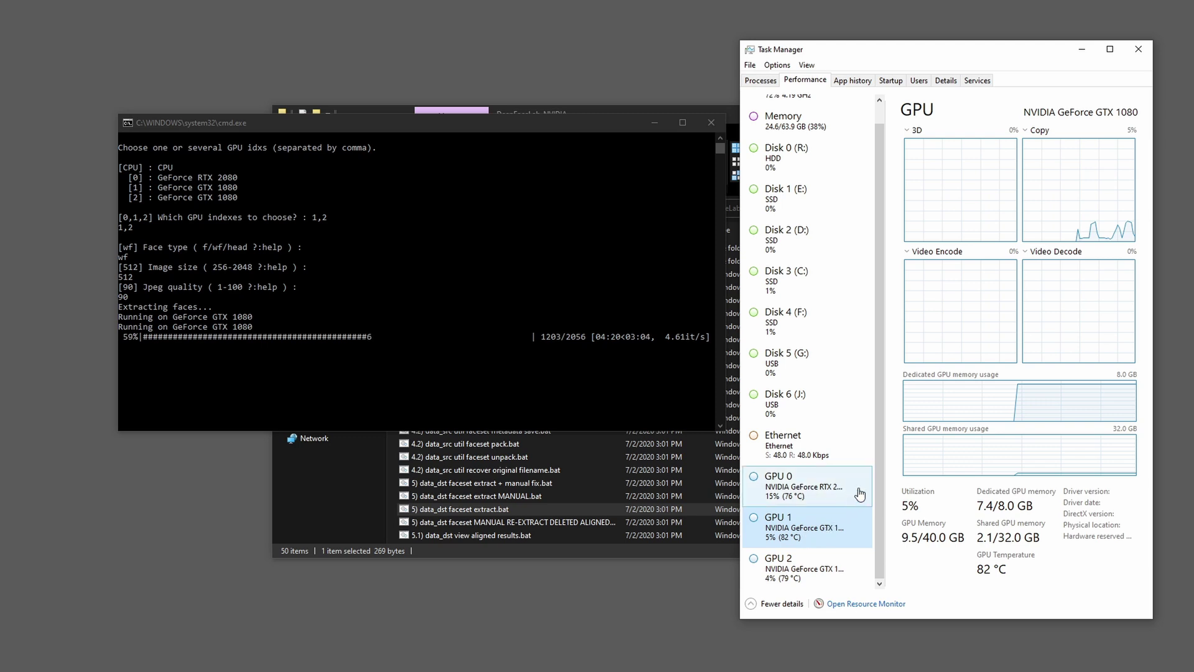
pyautogui.click(914, 251)
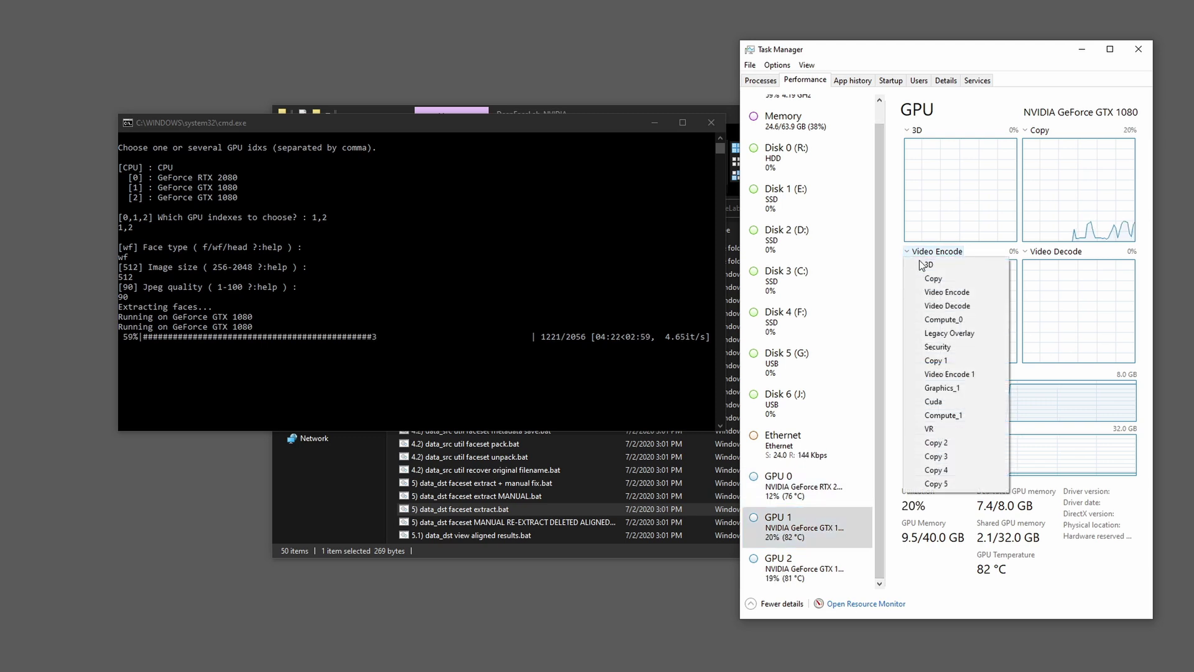
pyautogui.click(936, 402)
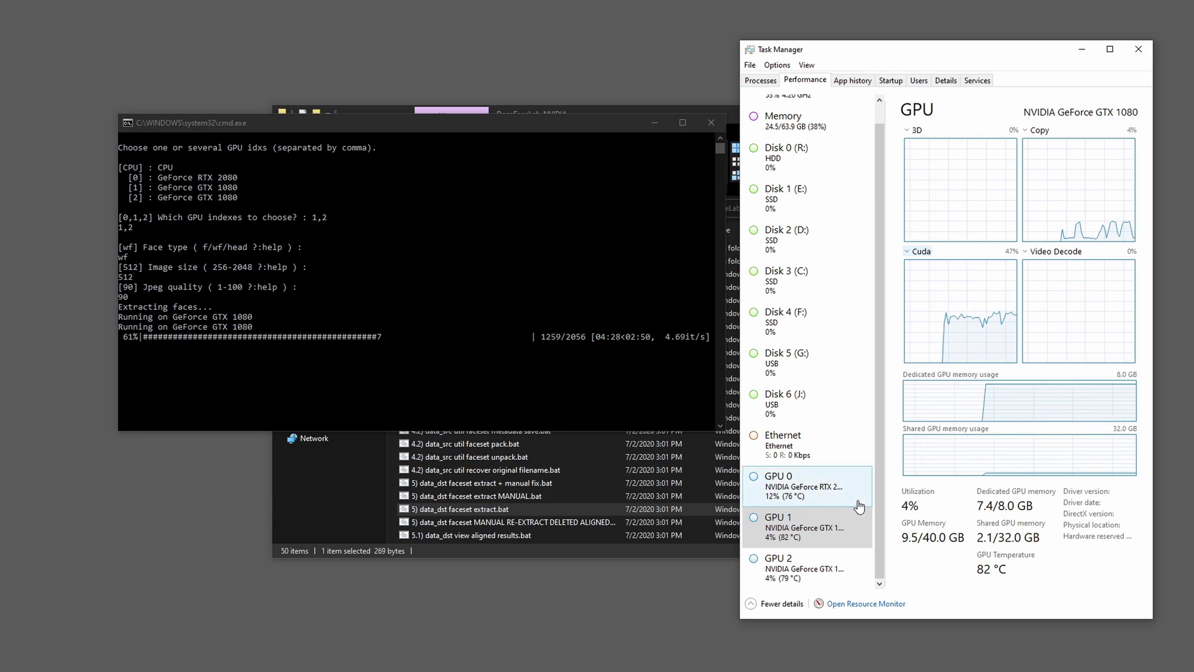
pyautogui.click(785, 566)
pyautogui.click(955, 252)
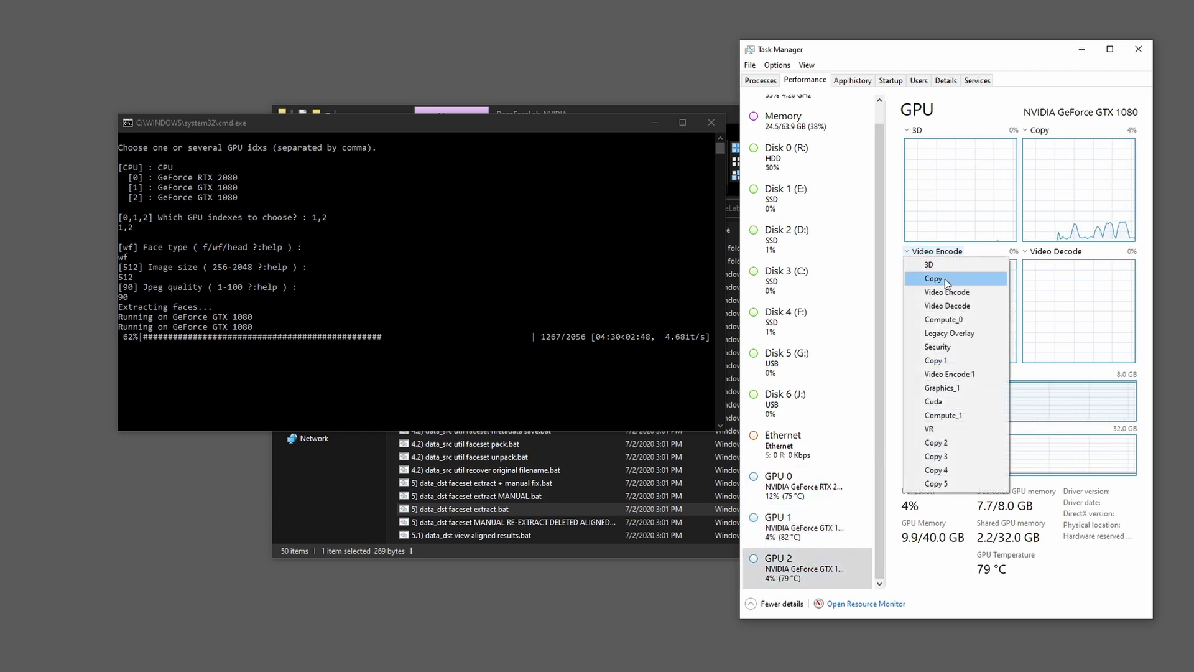
pyautogui.click(951, 401)
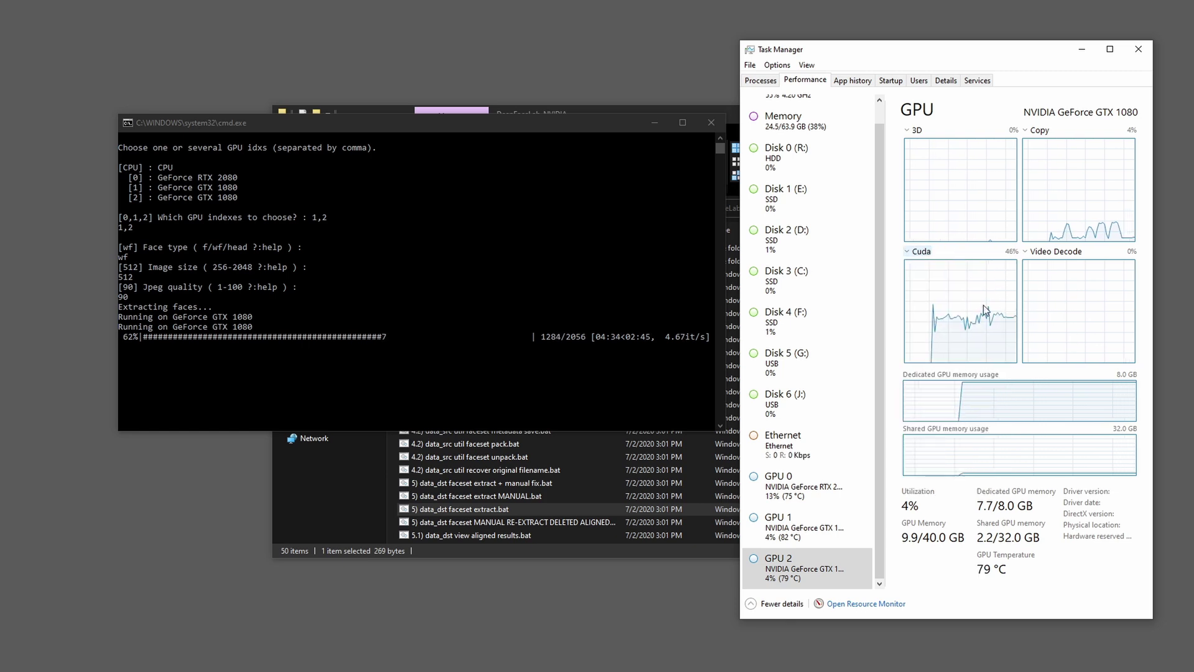
pyautogui.press('Up')
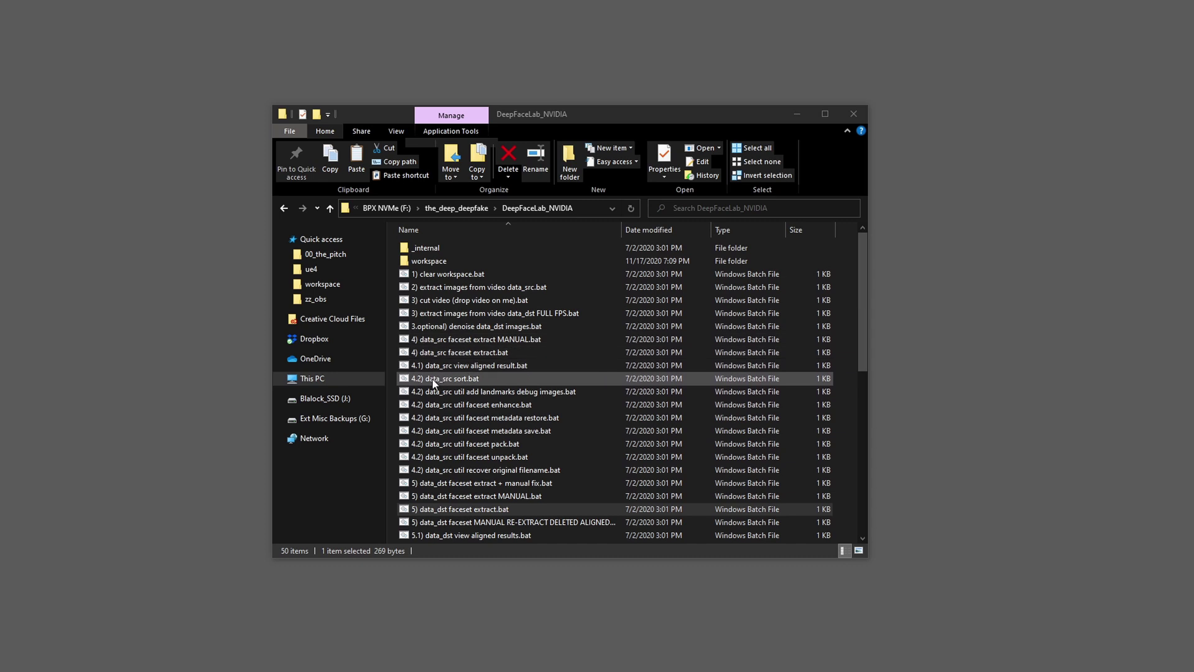
# - Run "4.2) data_src sort.bat" with sorting method 4, histogram similarity, and close the console once sorting is done
pyautogui.doubleClick(488, 378)
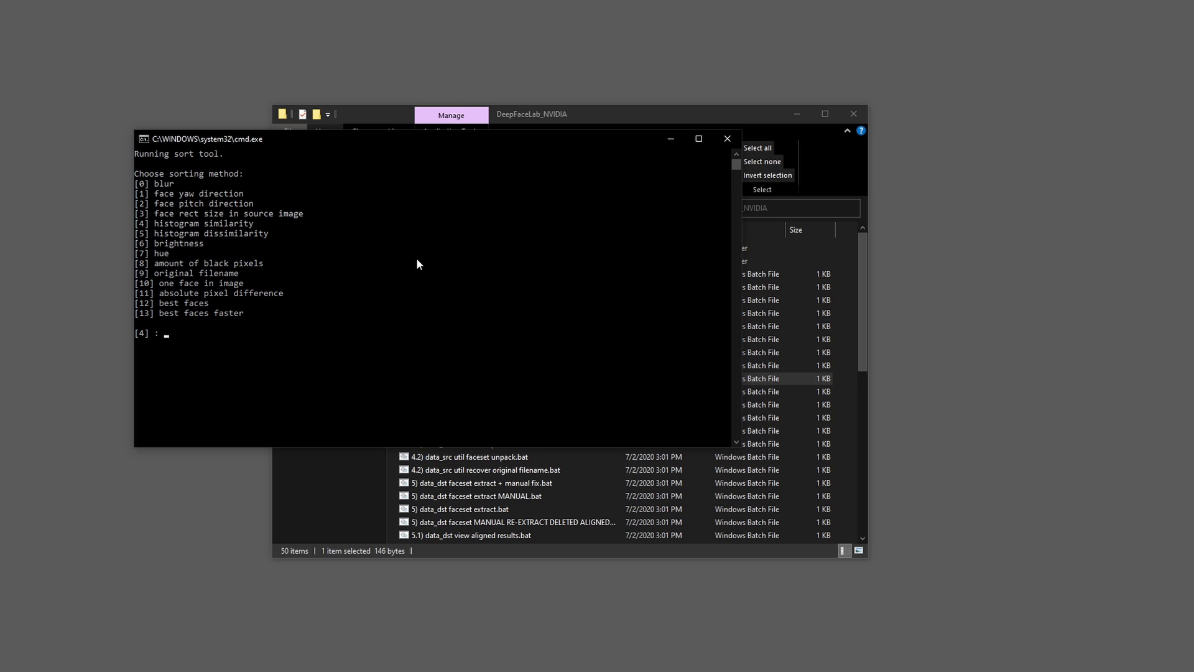
pyautogui.write('4')
pyautogui.press('Return')
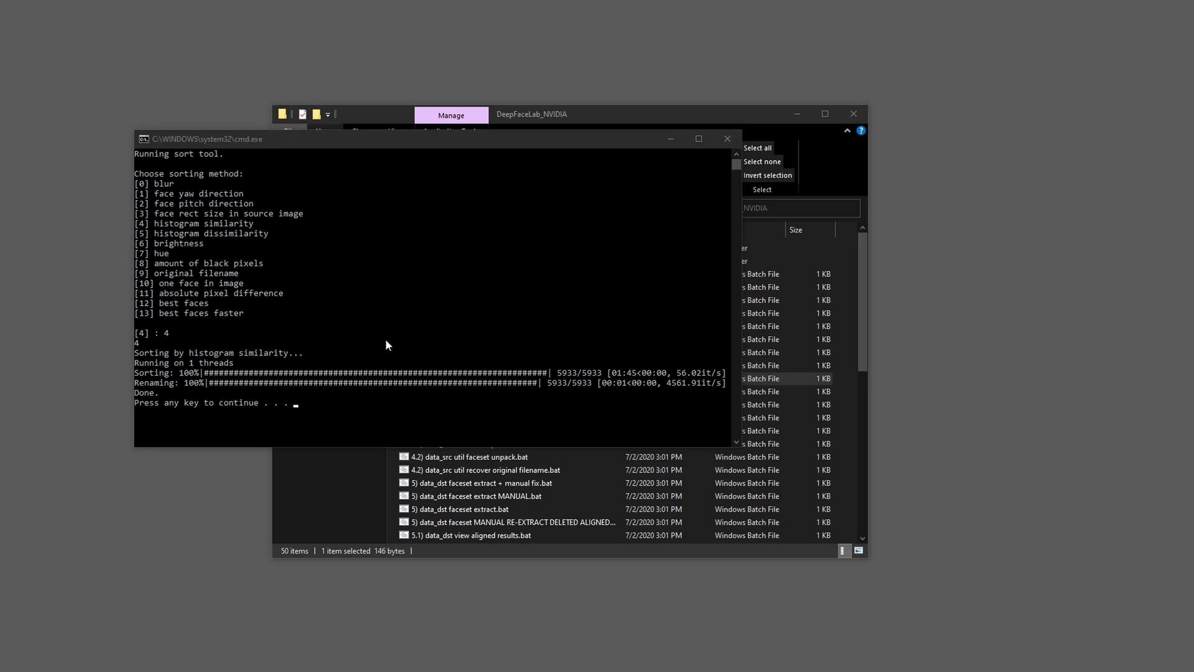
pyautogui.click(383, 306)
pyautogui.press('Return')
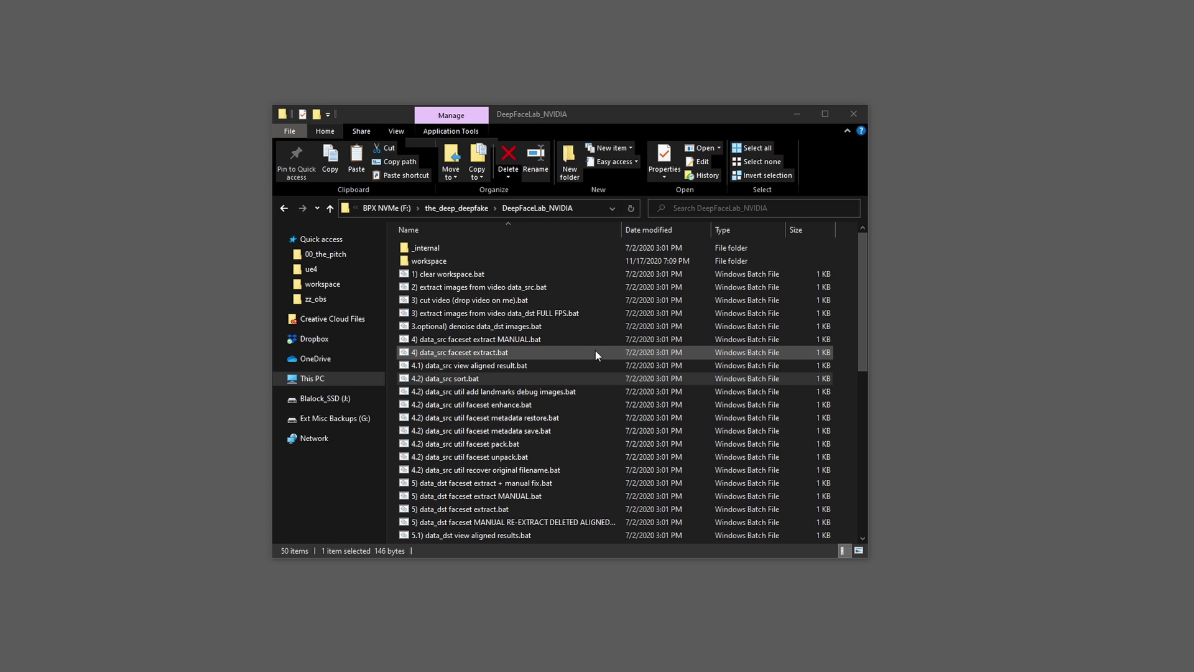
# - Run "4.1) data_src view aligned result.bat" to open the sorted source faces in the image browser
pyautogui.click(467, 365)
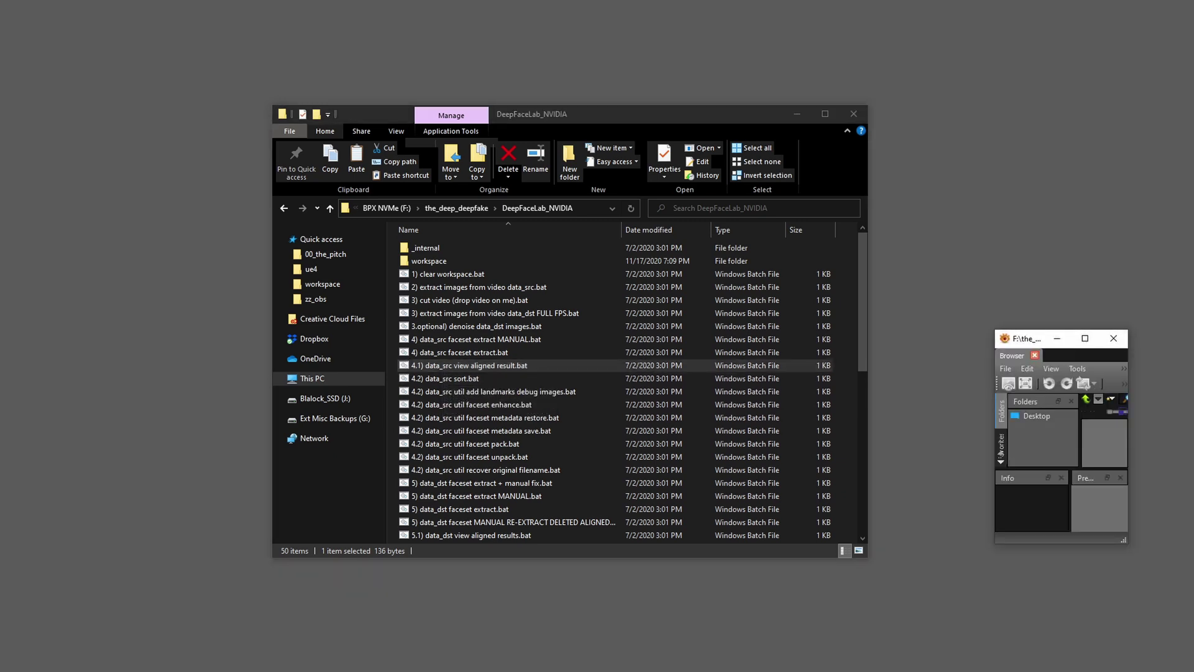
# - Enlarge the XnView MP window to fill the screen and look over the first rows of sorted source faces
pyautogui.moveTo(1030, 341); pyautogui.dragTo(335, 156)
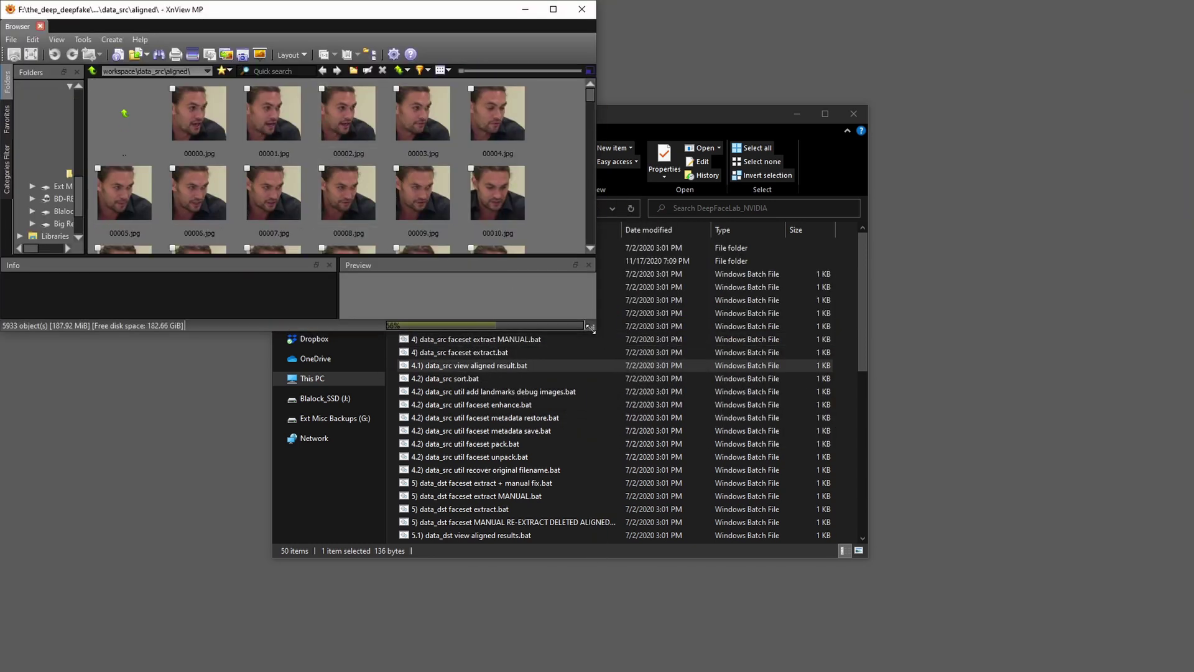
pyautogui.moveTo(594, 328); pyautogui.dragTo(1187, 665)
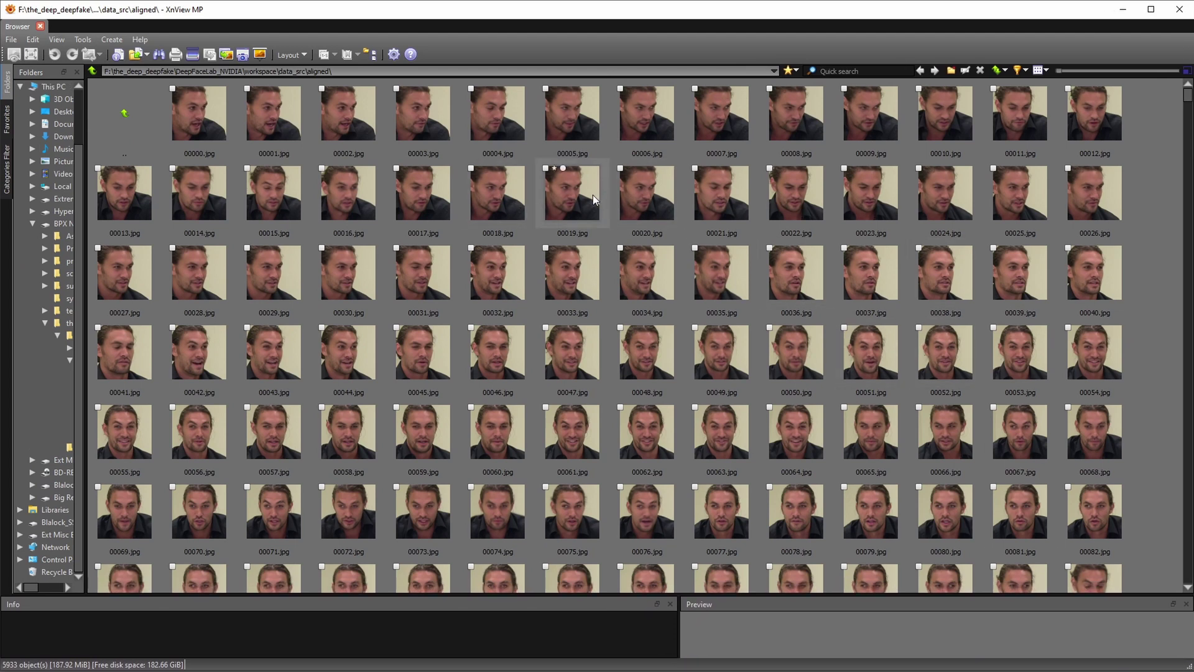
pyautogui.scroll(-6, 592, 195)
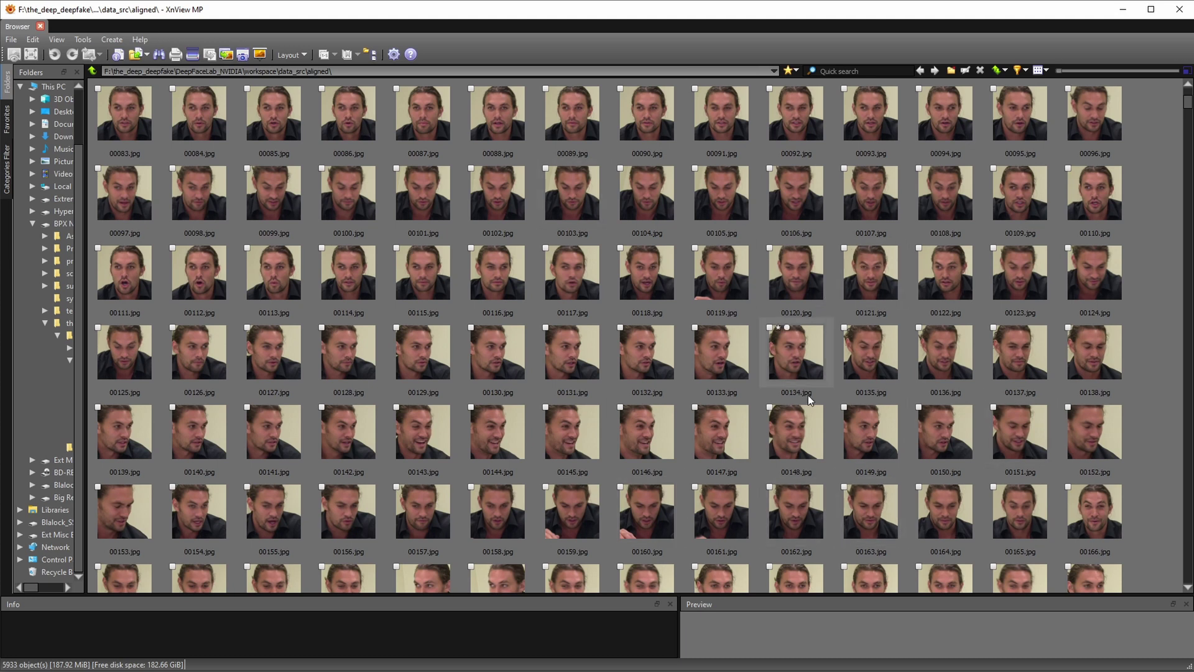
# - Move the image browser aside, view the workspace's data_src aligned folder in File Explorer, and return to data_src
pyautogui.moveTo(744, 12); pyautogui.dragTo(1193, 465)
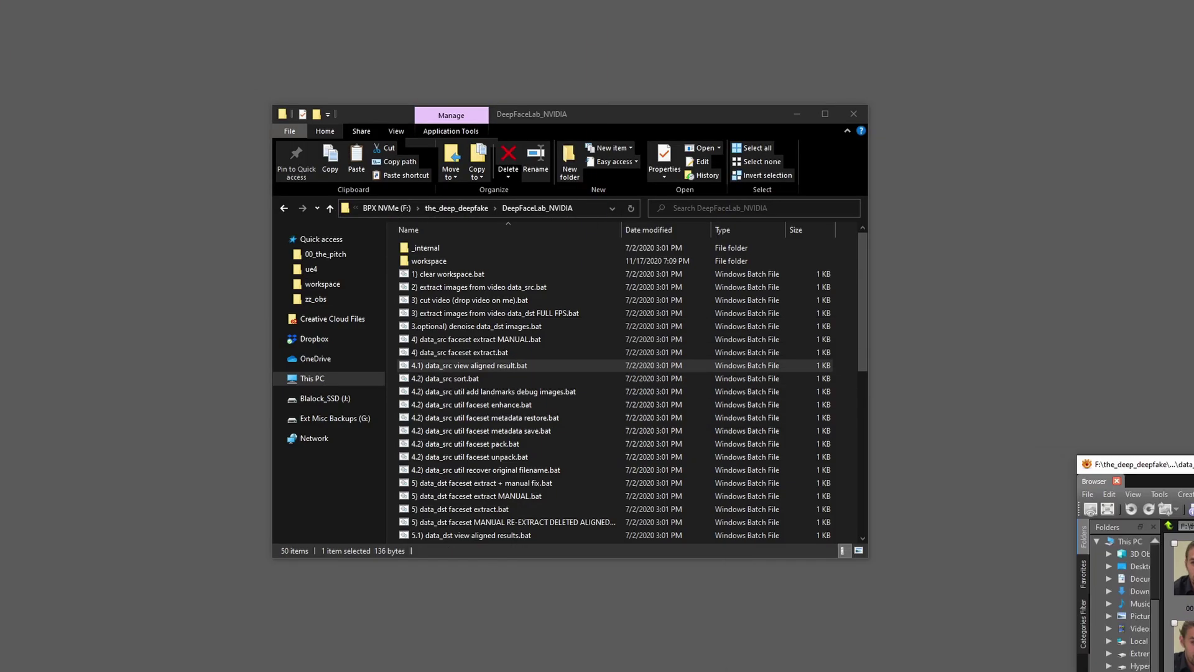
pyautogui.click(428, 261)
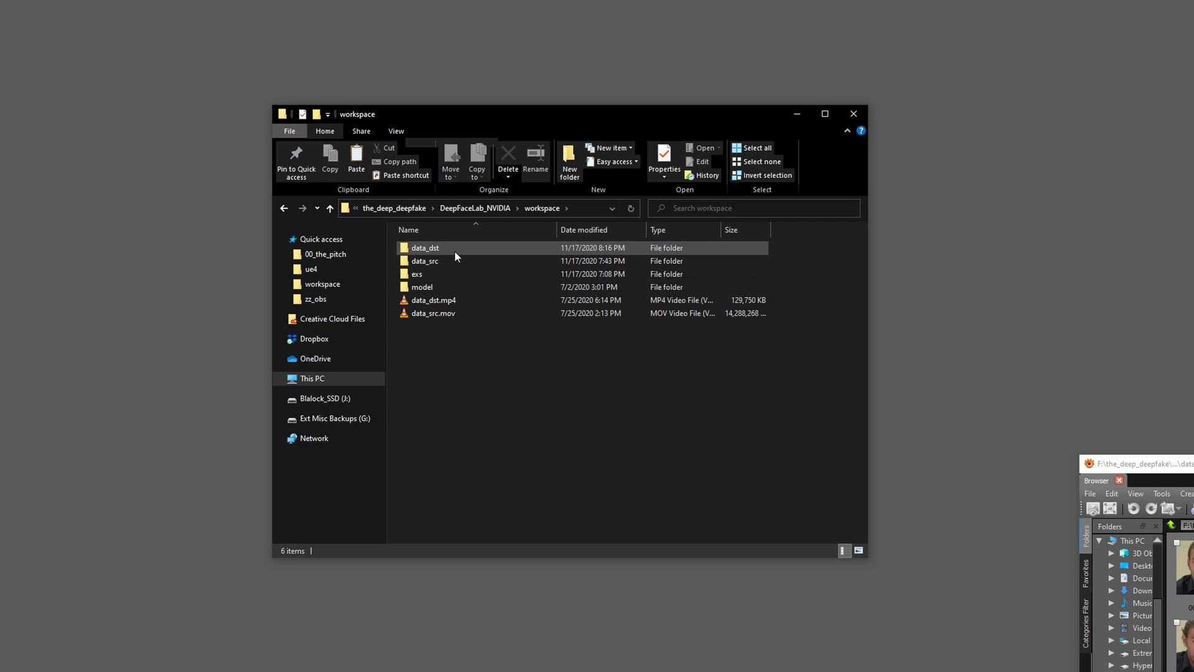
pyautogui.doubleClick(445, 261)
pyautogui.doubleClick(446, 264)
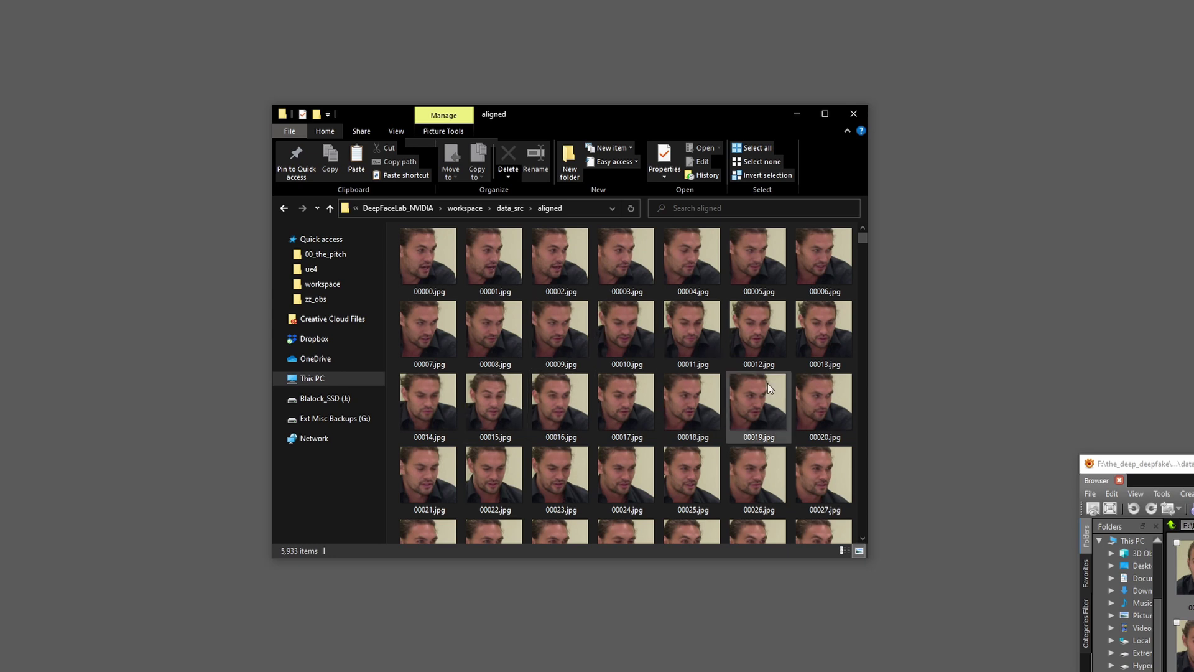
pyautogui.click(521, 207)
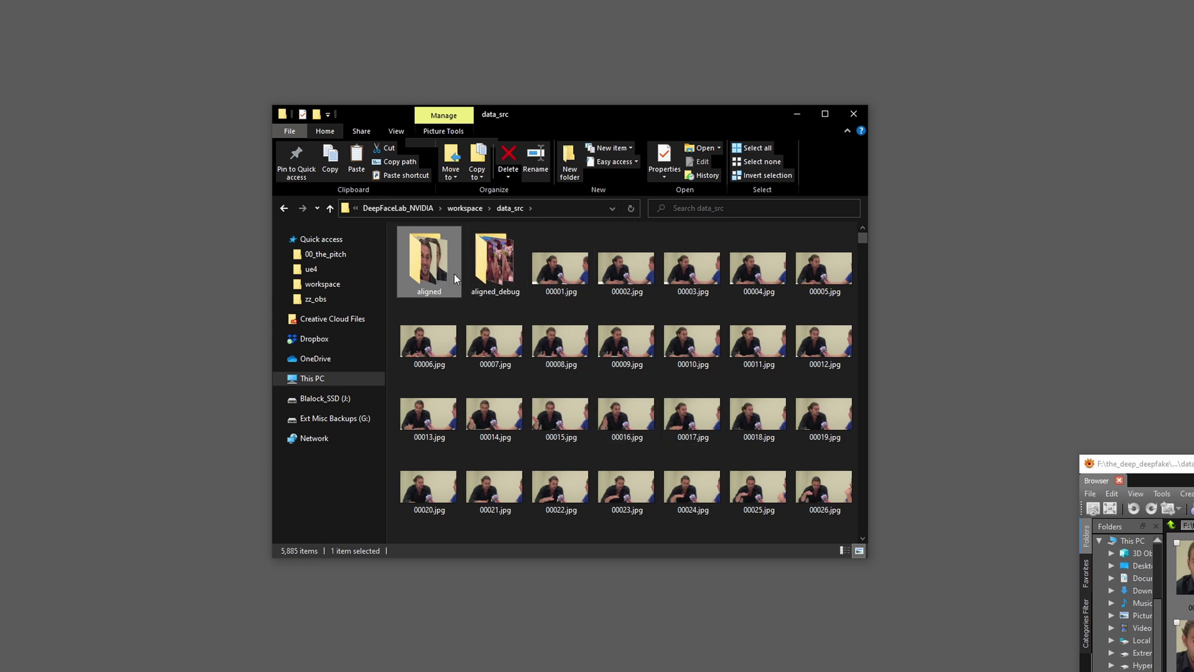
# - Bring the image browser back to full view and delete the hand-covered faces 00309.jpg through 00312.jpg
pyautogui.moveTo(1139, 464); pyautogui.dragTo(138, 15)
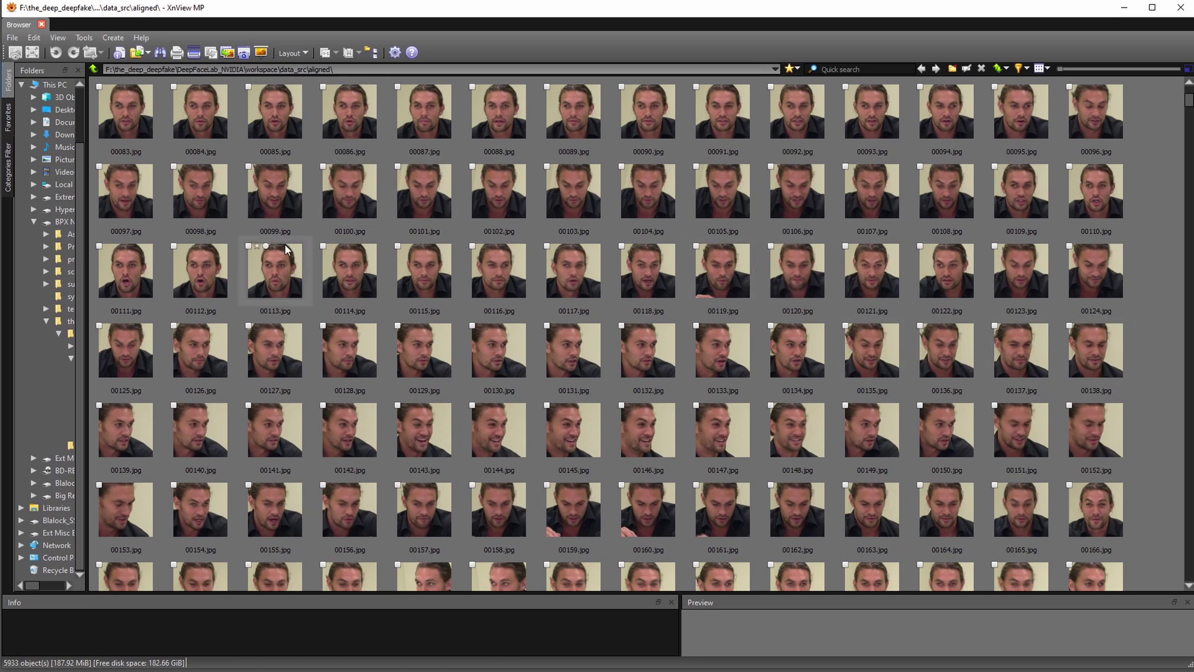
pyautogui.scroll(-10, 771, 259)
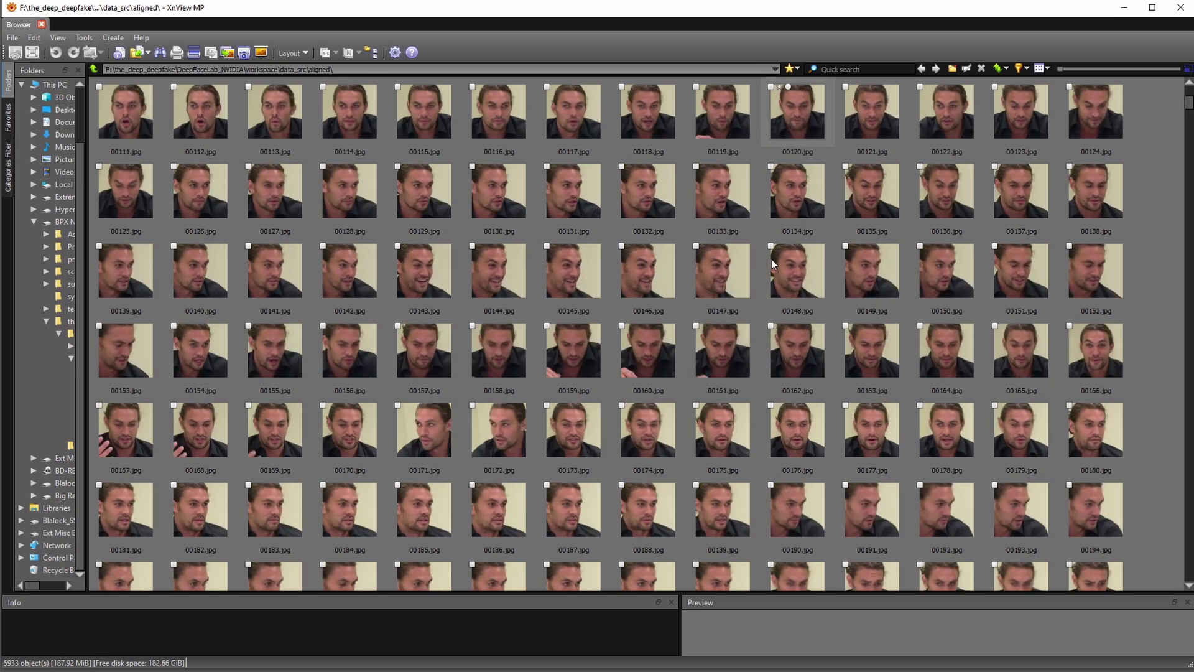
pyautogui.scroll(-2, 732, 260)
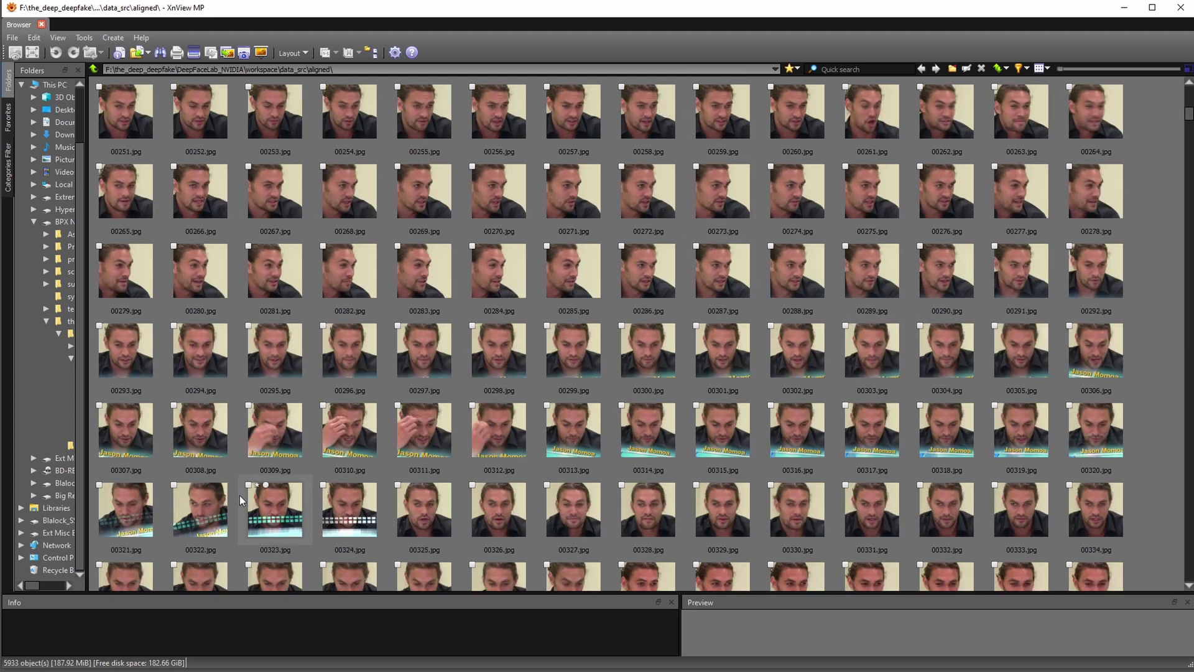
pyautogui.click(268, 435)
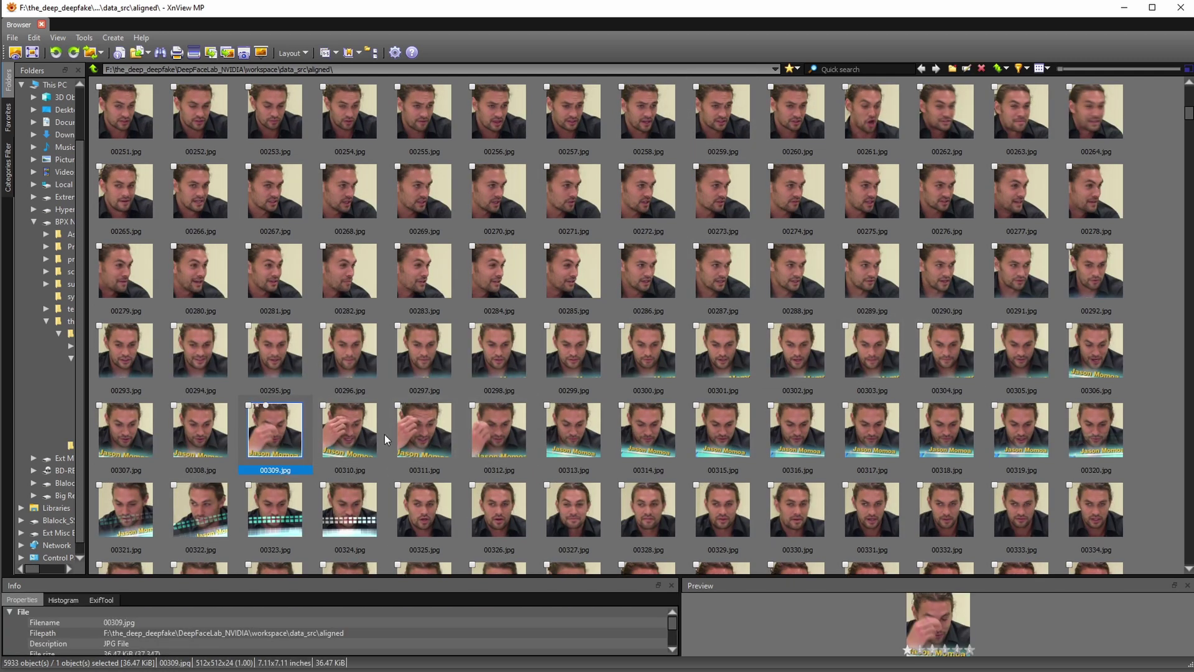
pyautogui.keyDown('shift'); pyautogui.click(502, 439); pyautogui.keyUp('shift')
pyautogui.press('Delete')
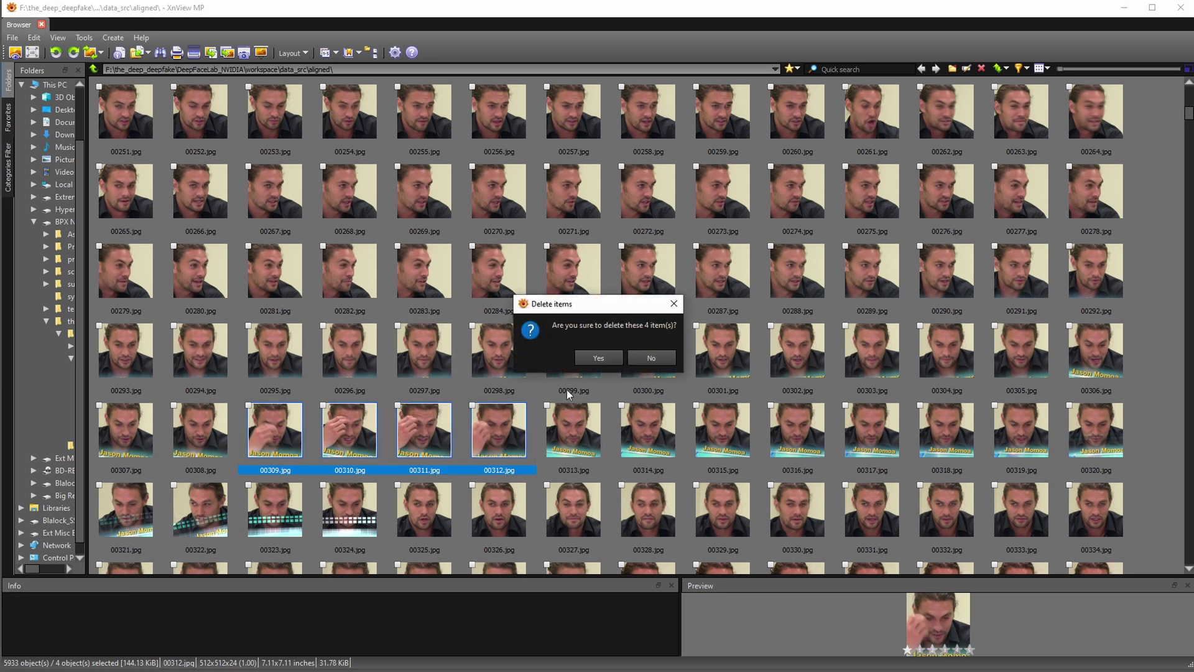
pyautogui.click(597, 358)
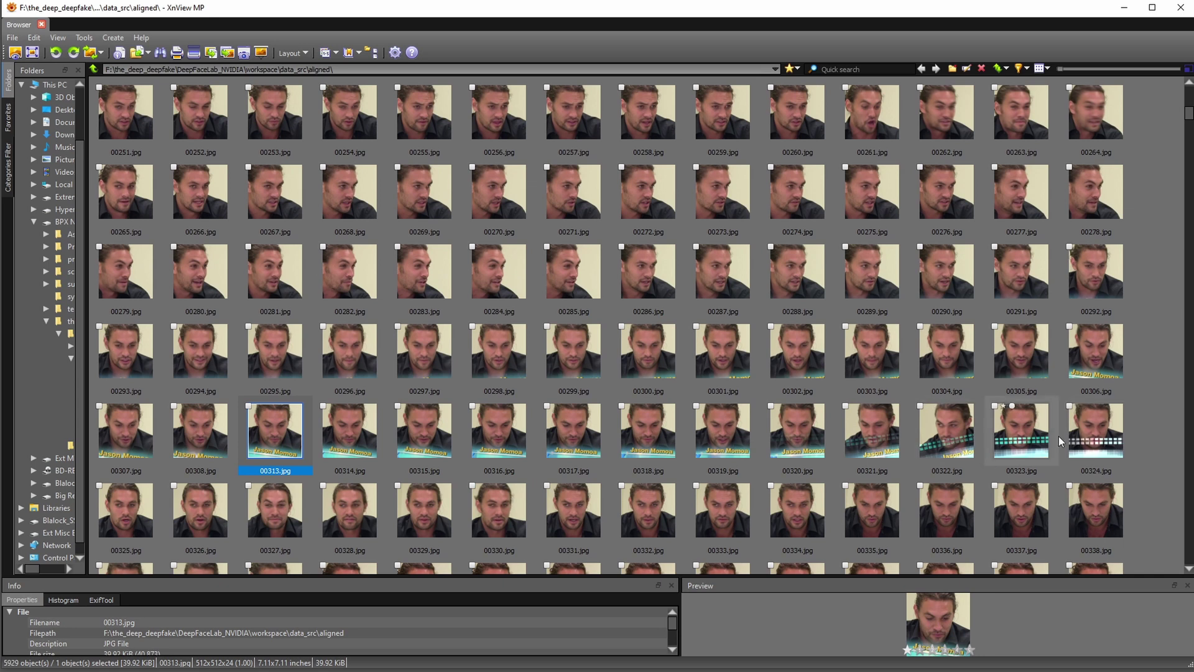
# - Delete the source faces with overlaid title graphics, 00313.jpg through 00324.jpg
pyautogui.click(1082, 450)
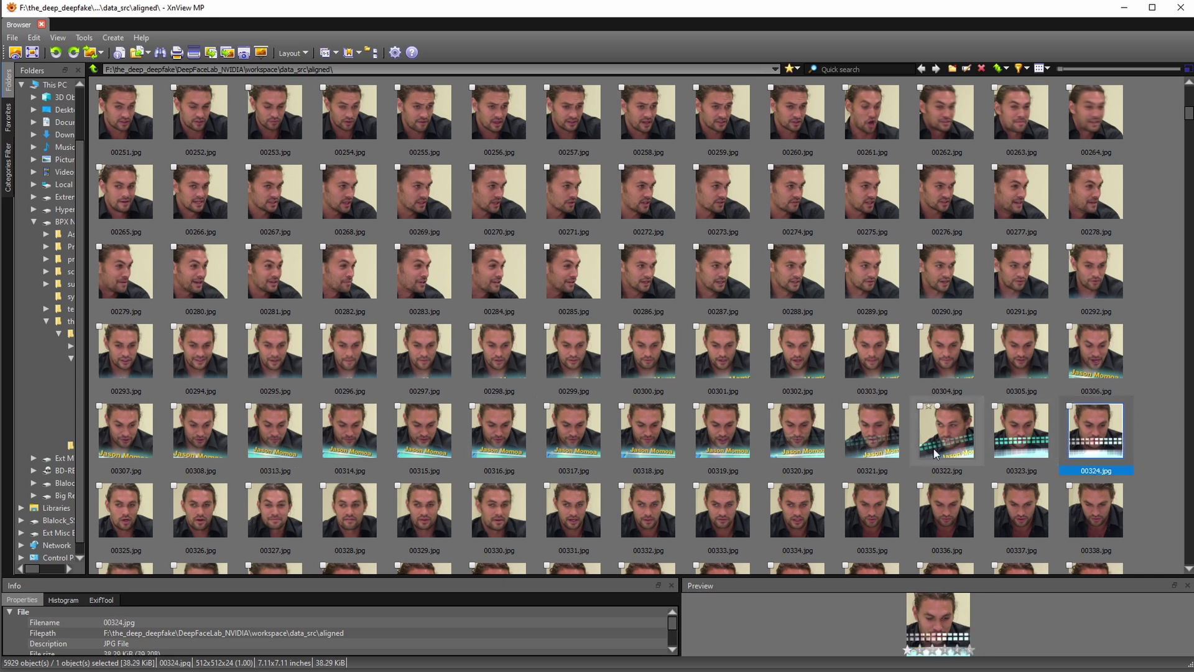
pyautogui.keyDown('shift'); pyautogui.click(792, 448); pyautogui.keyUp('shift')
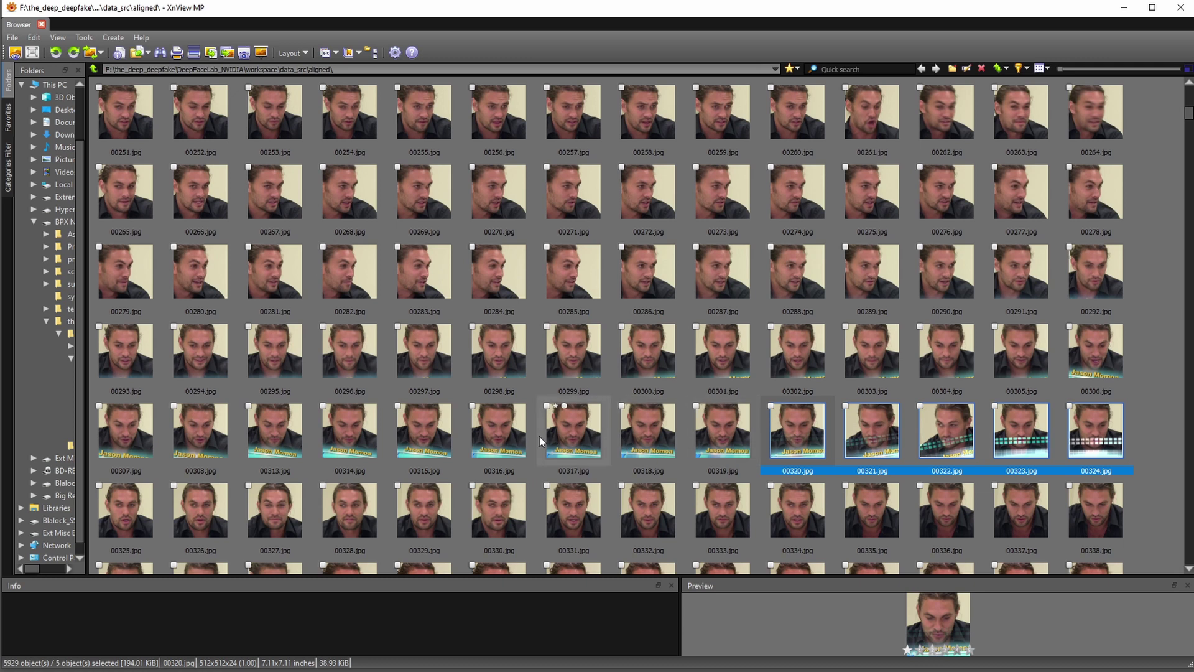
pyautogui.keyDown('shift'); pyautogui.click(277, 432); pyautogui.keyUp('shift')
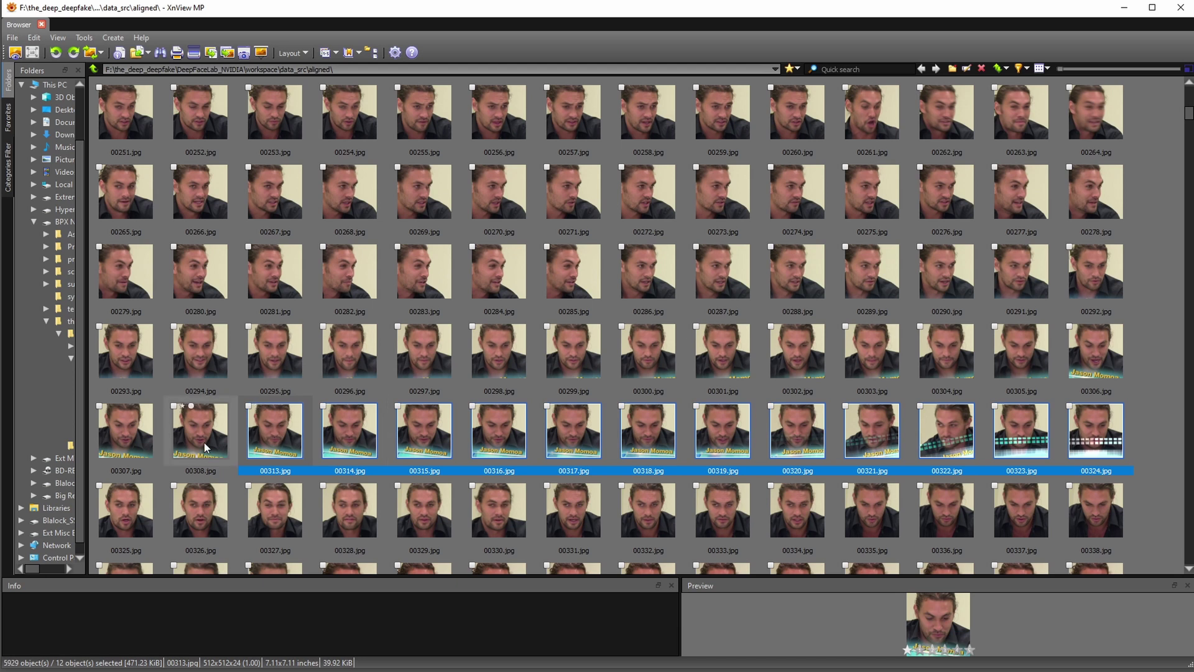
pyautogui.press('Delete')
pyautogui.click(599, 356)
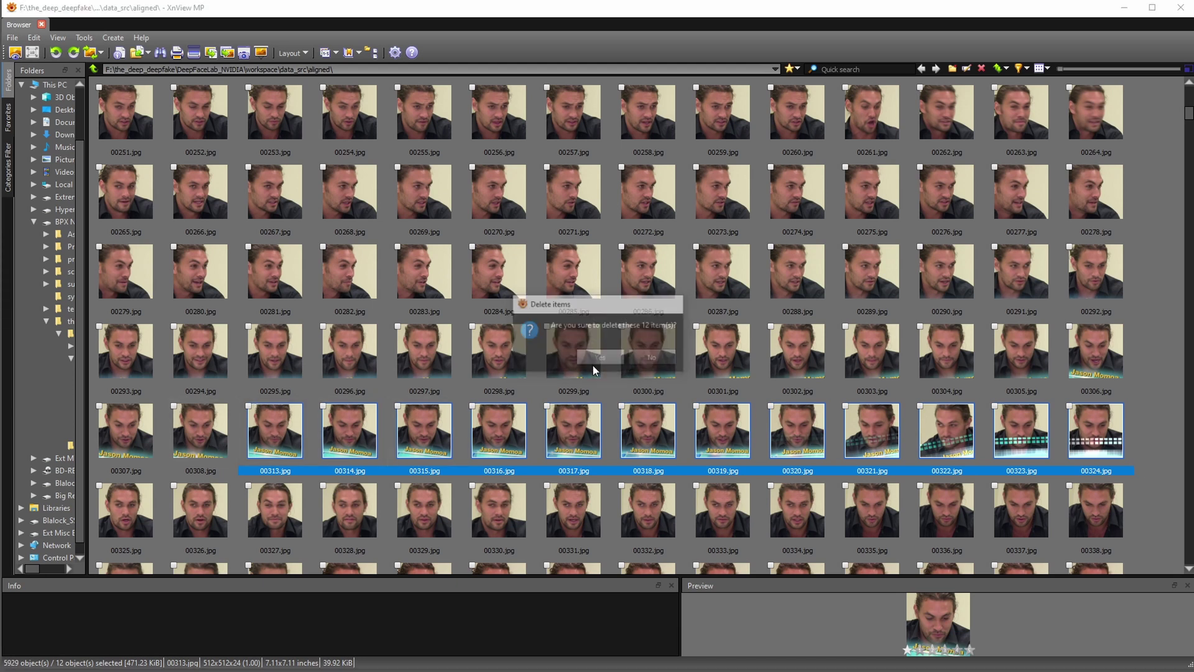
# - Delete the source faces with hands in frame: 01354.jpg, 01355.jpg, 01366.jpg and 01367.jpg
pyautogui.scroll(-4, 734, 367)
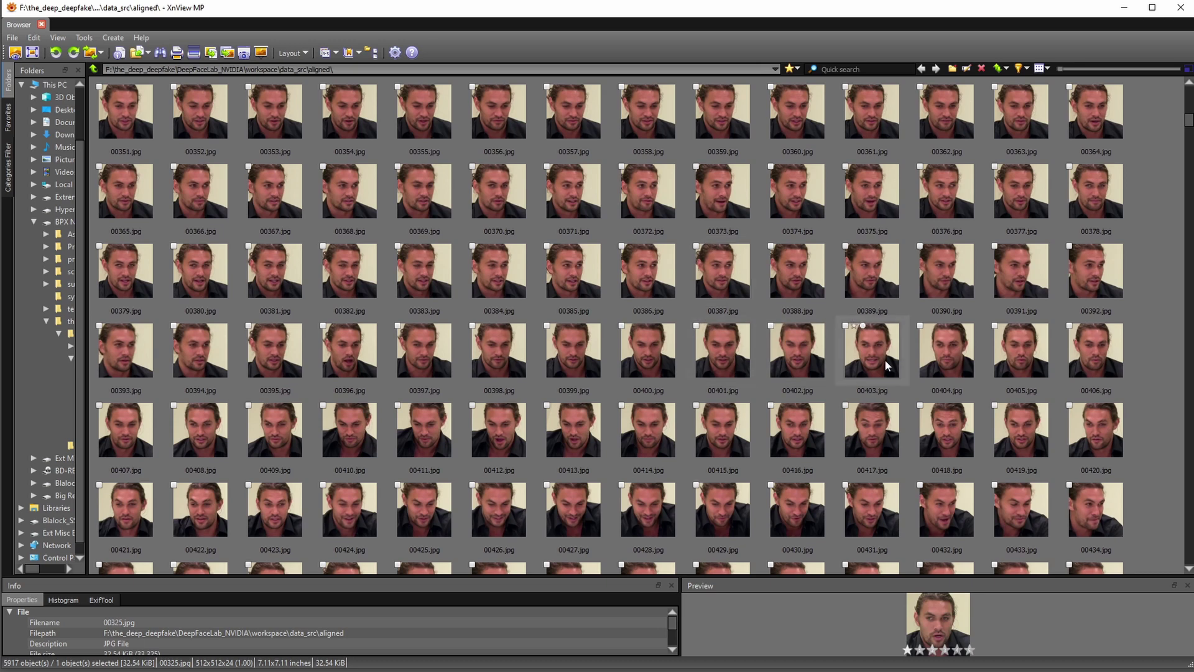
pyautogui.scroll(-7, 938, 375)
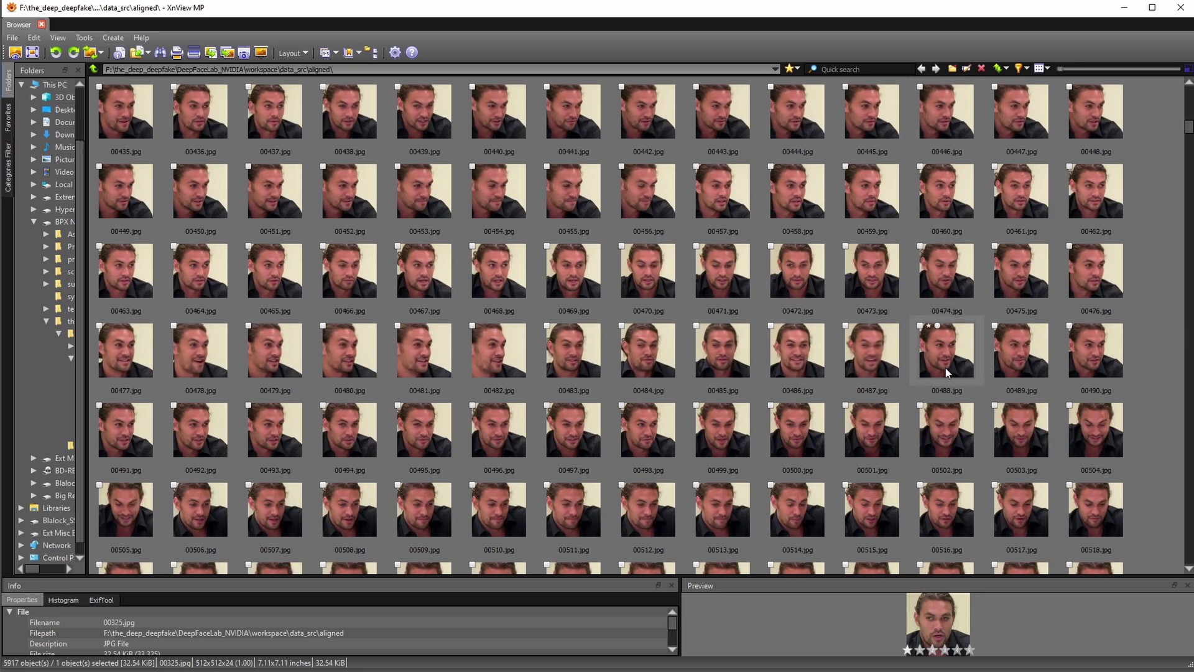
pyautogui.scroll(-8, 941, 367)
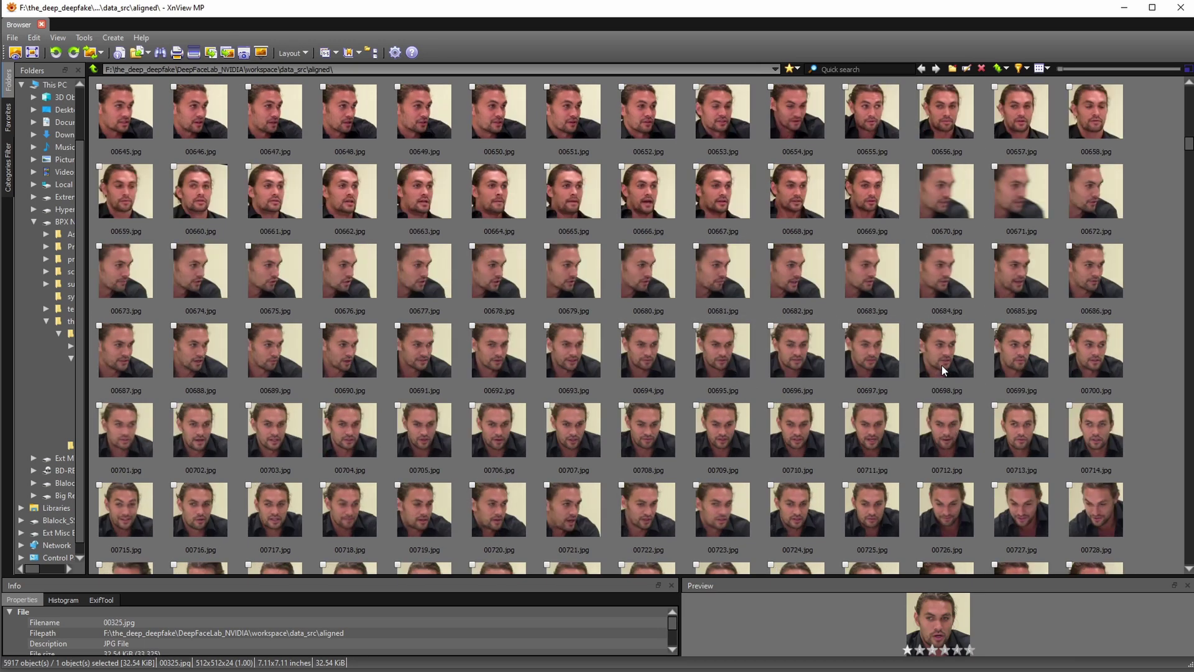
pyautogui.scroll(-6, 941, 365)
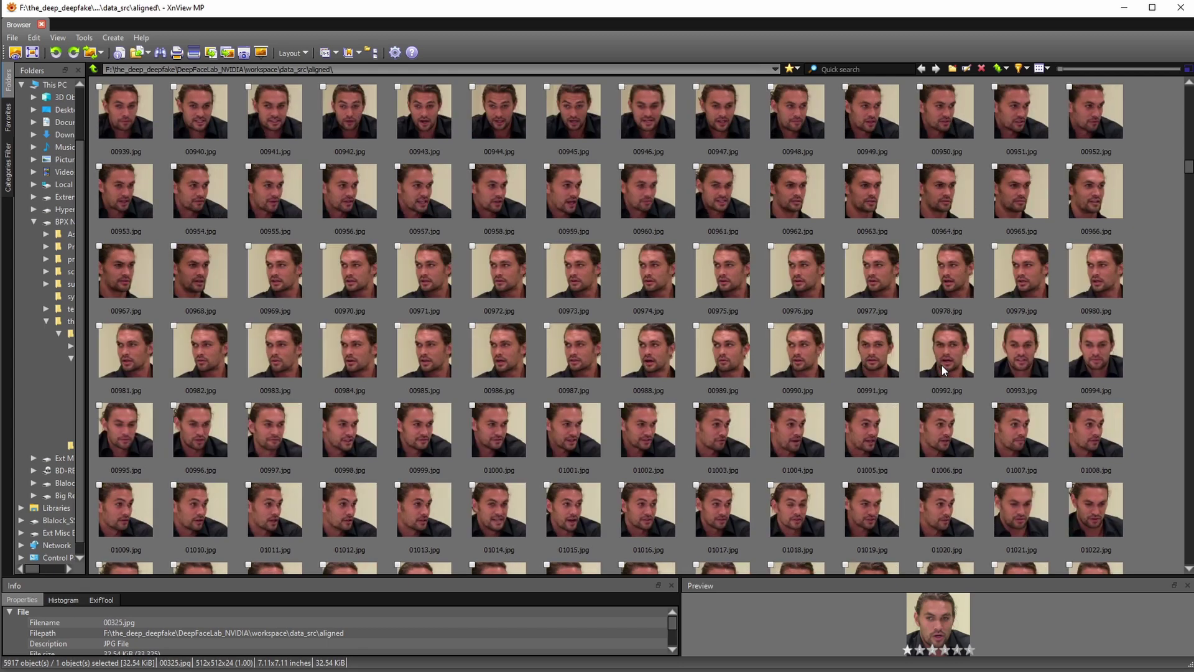
pyautogui.scroll(-6, 942, 367)
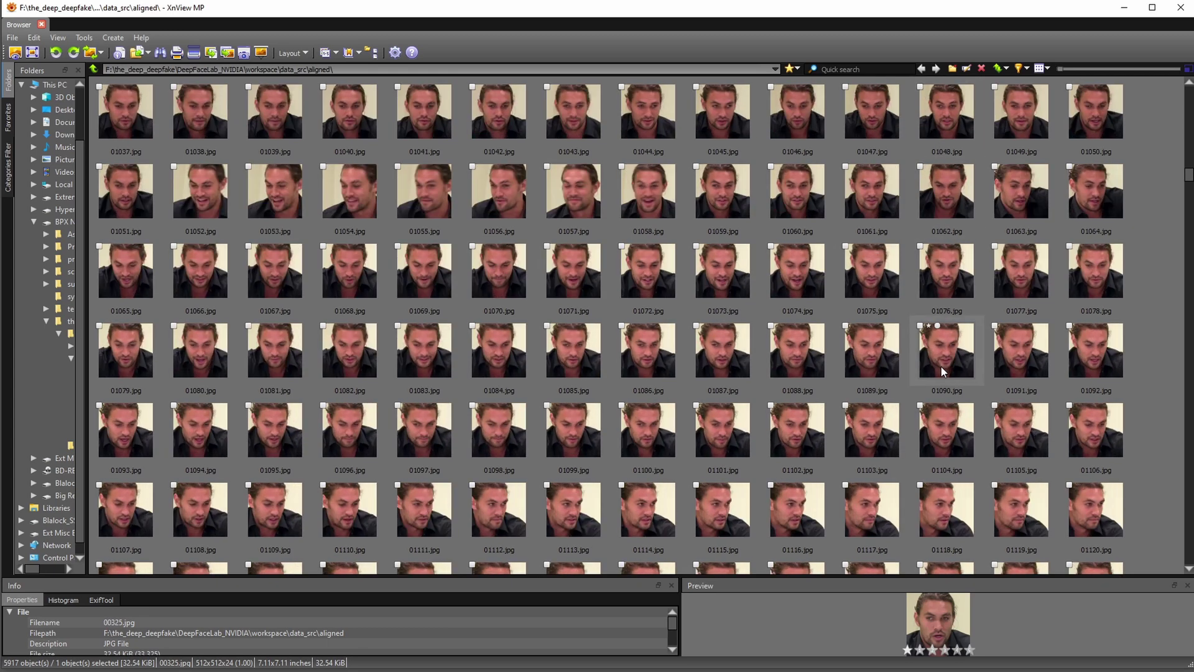
pyautogui.scroll(-6, 938, 366)
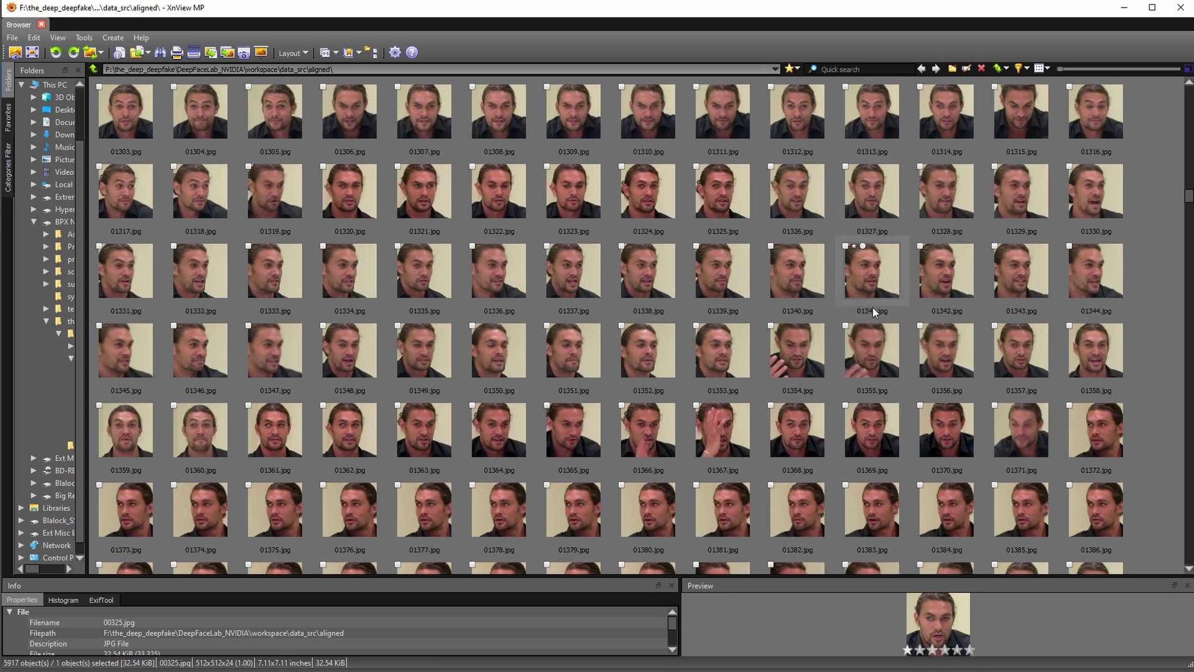
pyautogui.click(778, 371)
pyautogui.keyDown('ctrl'); pyautogui.click(870, 367); pyautogui.keyUp('ctrl')
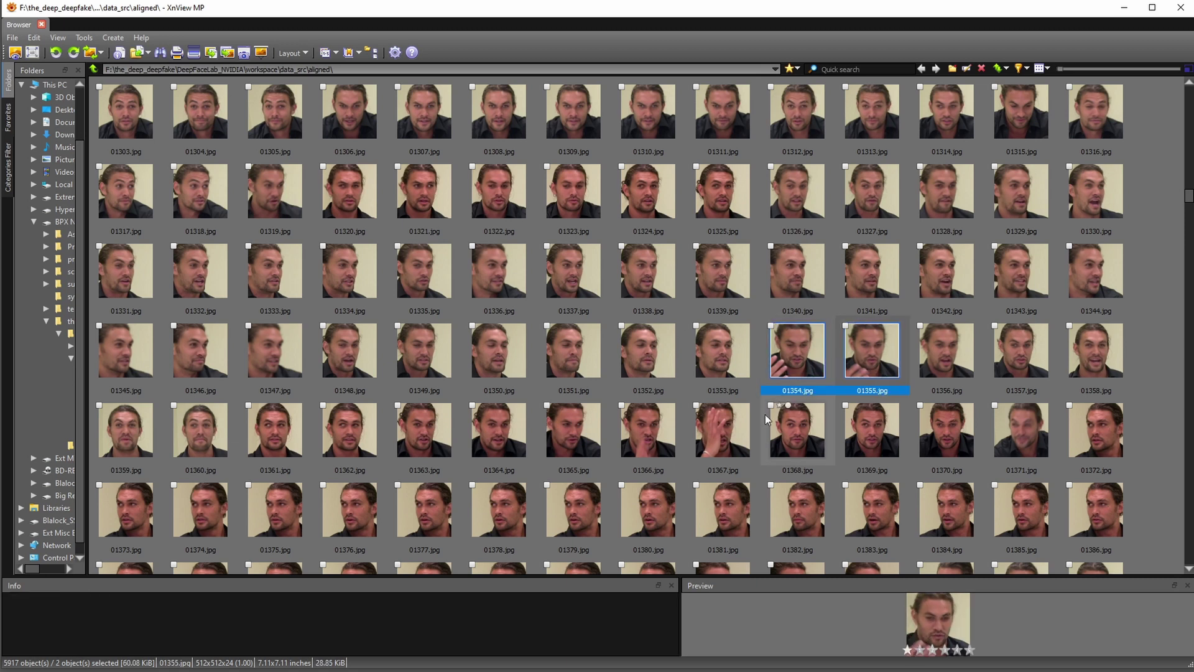
pyautogui.keyDown('ctrl'); pyautogui.click(702, 440); pyautogui.keyUp('ctrl')
pyautogui.keyDown('ctrl'); pyautogui.click(624, 425); pyautogui.keyUp('ctrl')
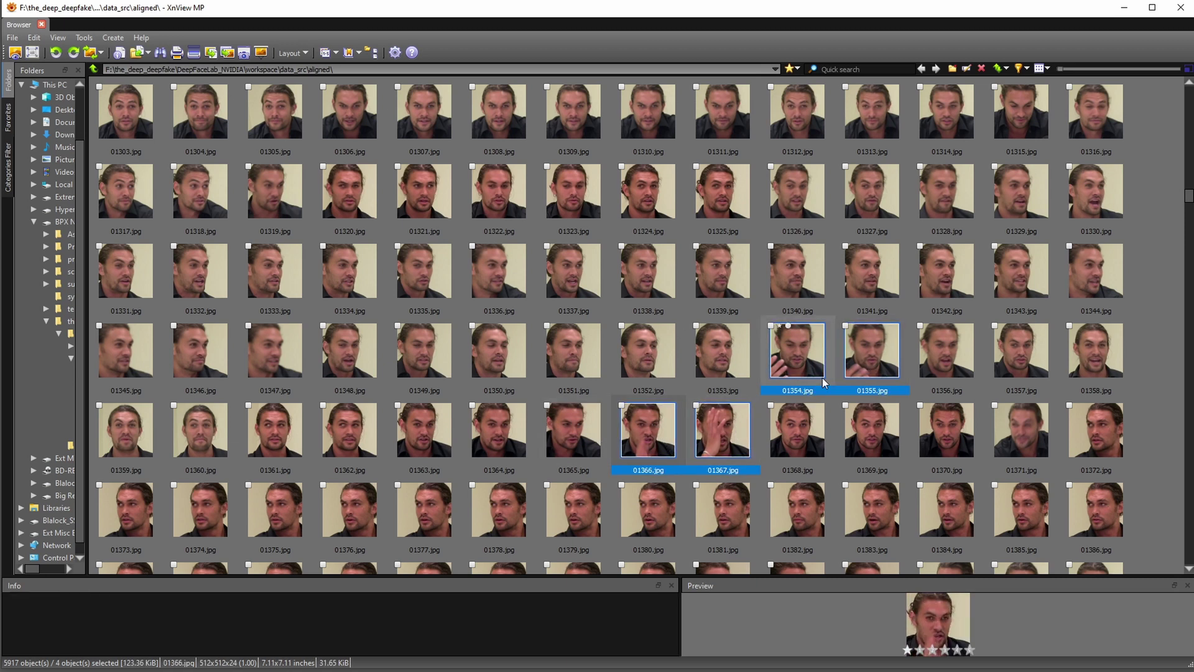
pyautogui.press('Delete')
pyautogui.click(578, 352)
# - Delete the blurry face 01371.jpg and the face with a hand in front, 01410.jpg
pyautogui.click(720, 454)
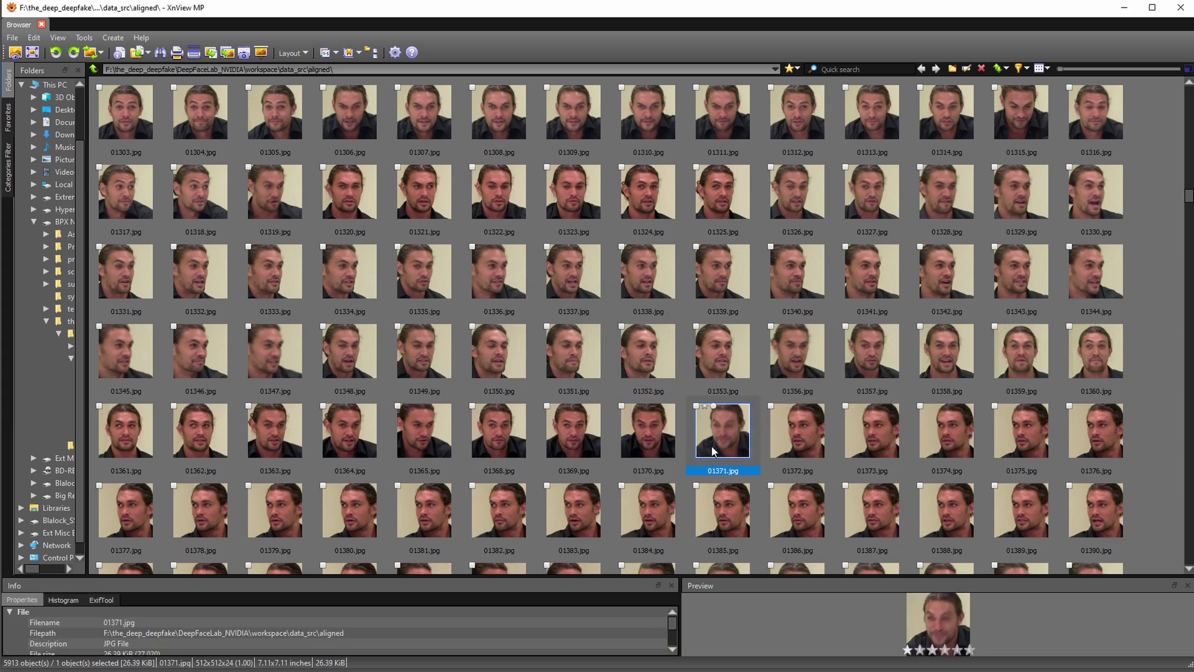
pyautogui.press('Delete')
pyautogui.click(588, 359)
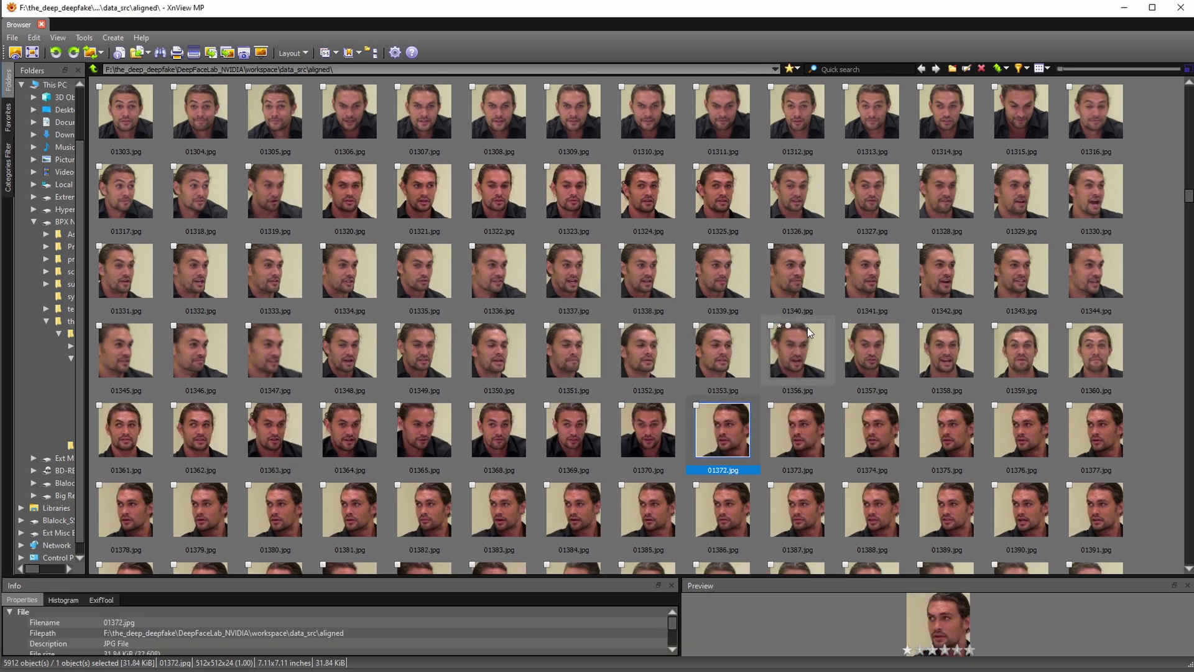
pyautogui.scroll(-3, 807, 328)
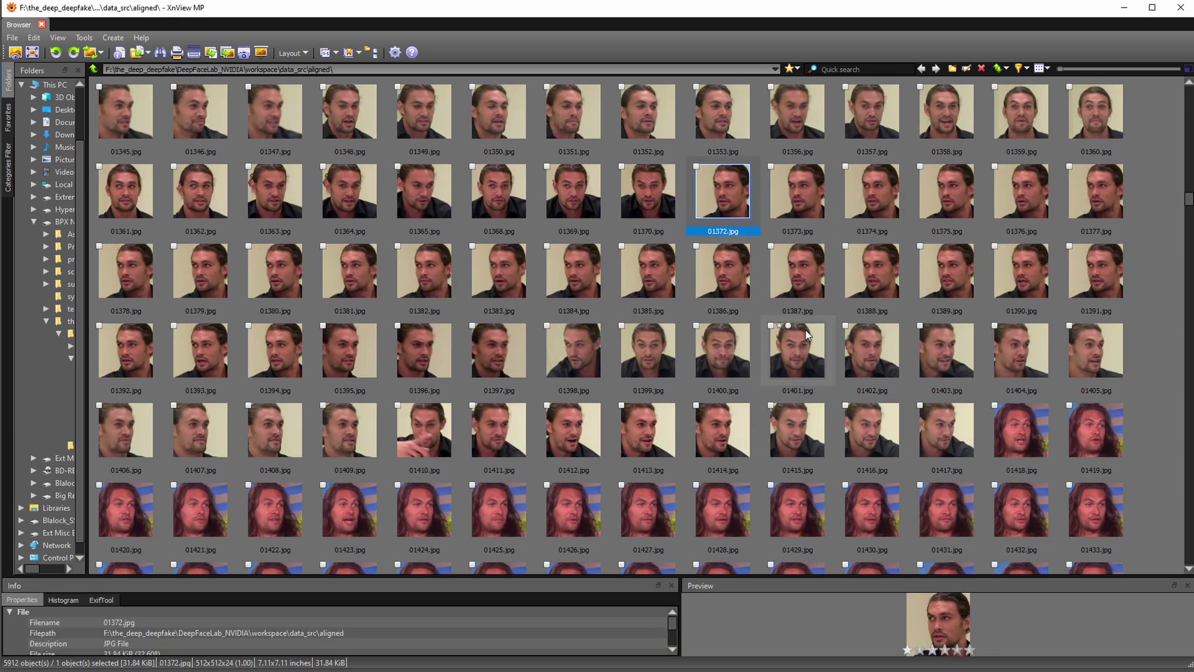
pyautogui.click(456, 414)
pyautogui.press('Delete')
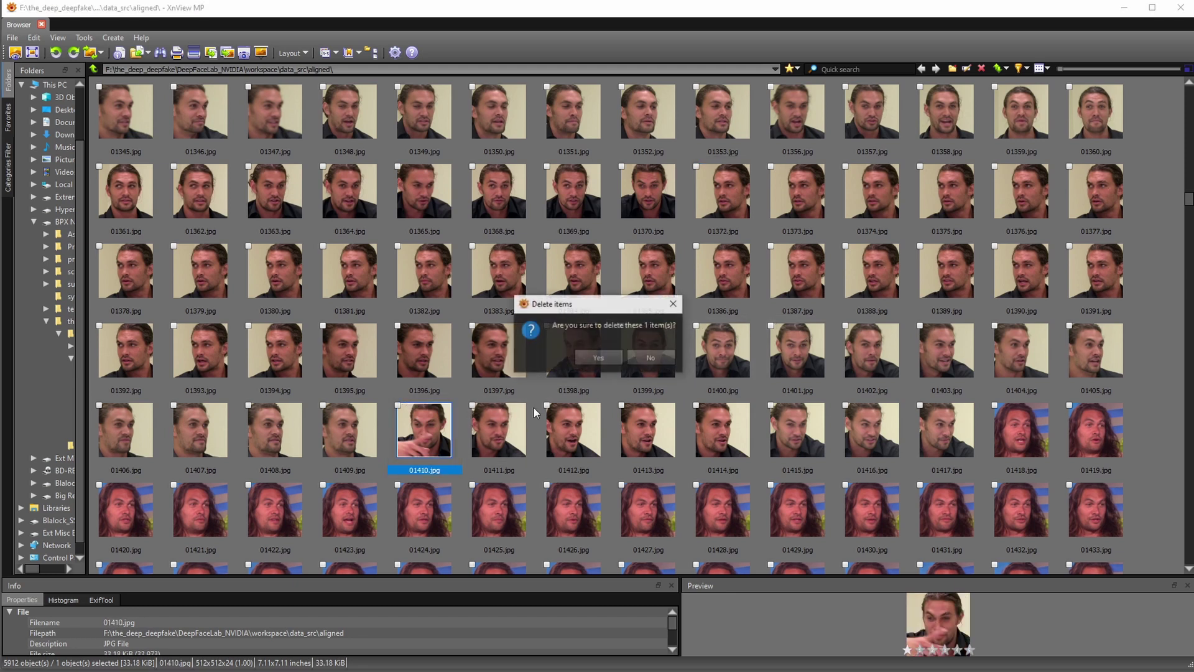
pyautogui.click(604, 358)
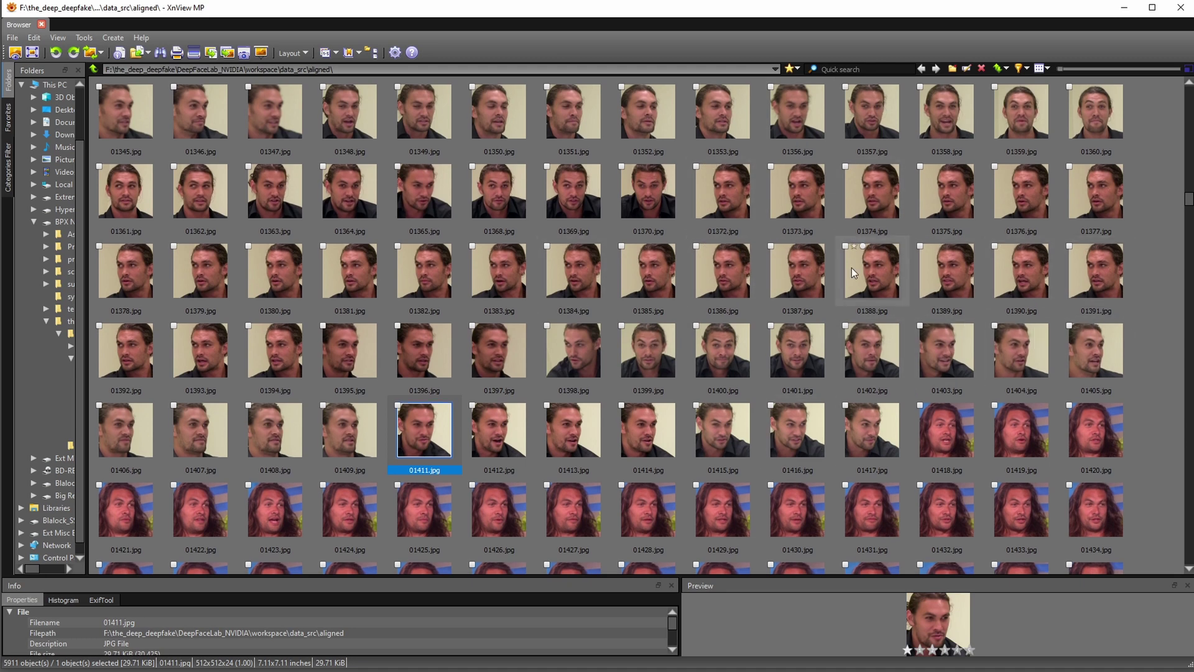
# - Delete the source faces with hands held to the head, 01969.jpg and 01968.jpg
pyautogui.scroll(-7, 873, 267)
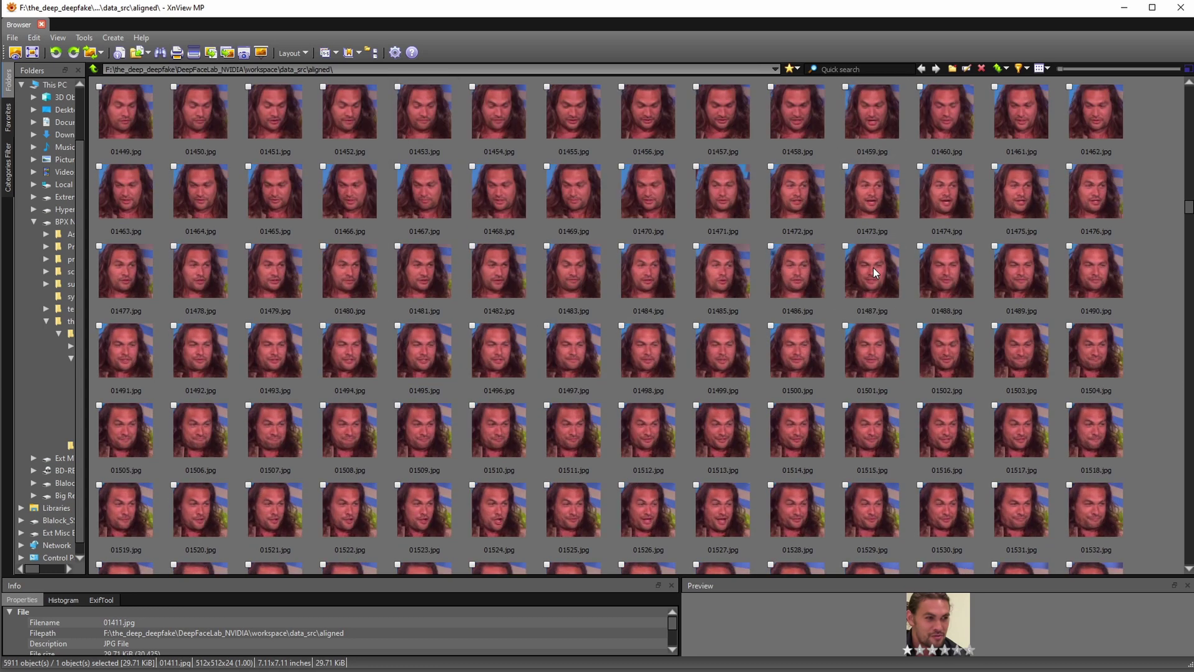
pyautogui.scroll(-14, 873, 267)
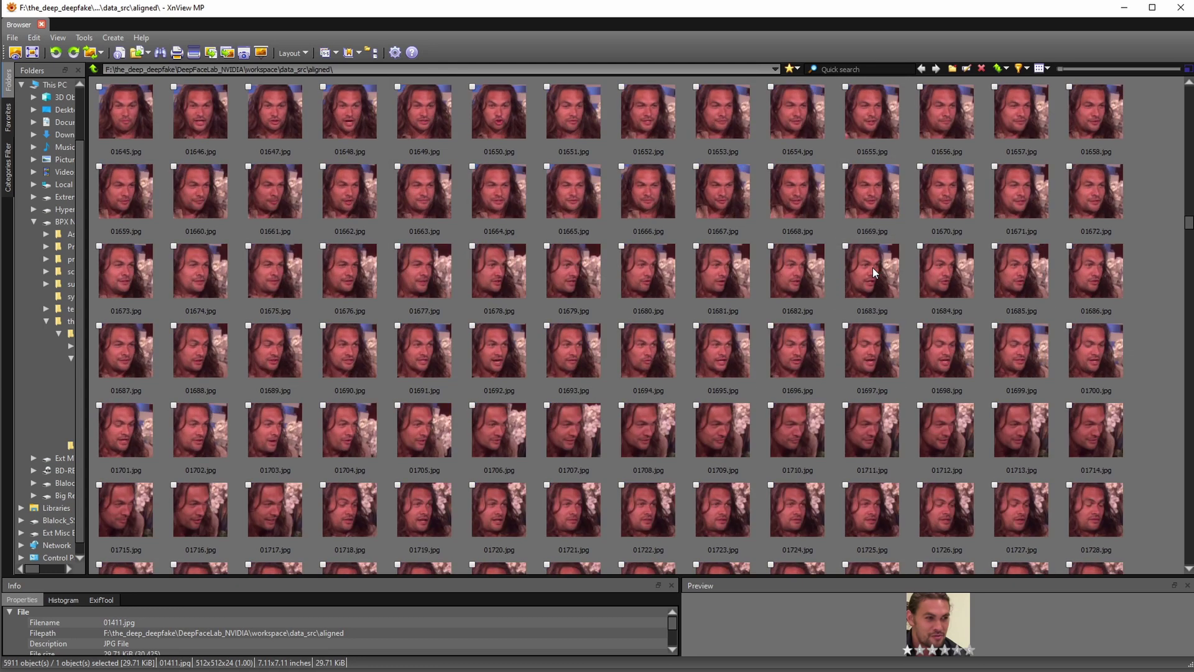
pyautogui.scroll(-7, 872, 268)
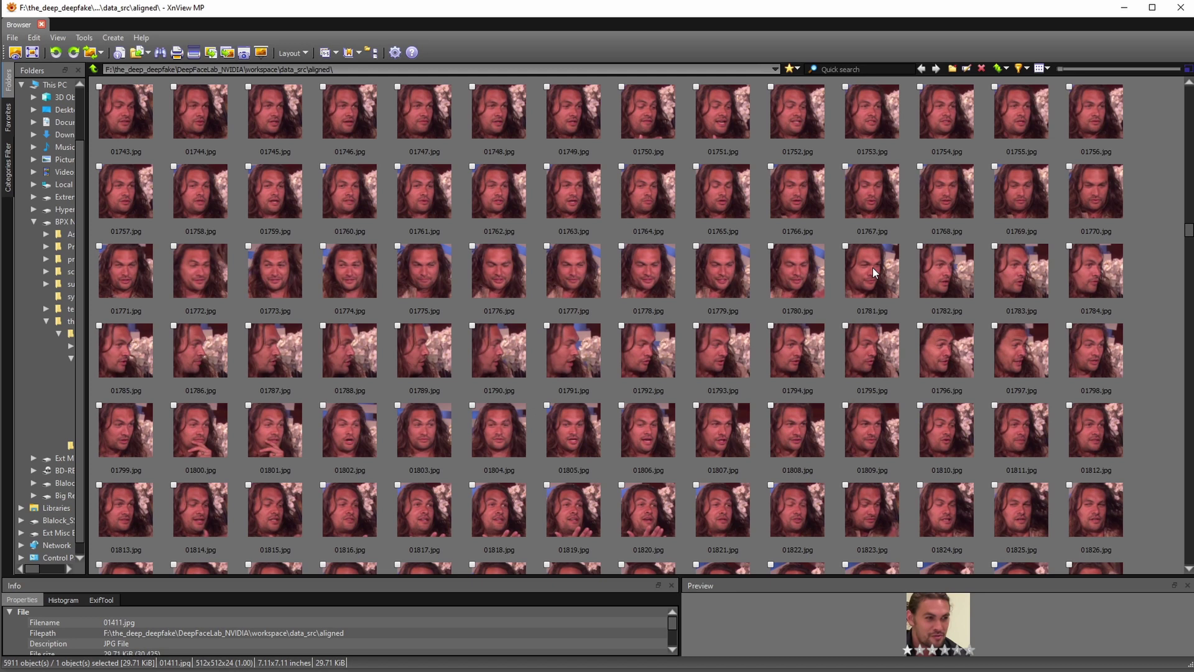
pyautogui.scroll(-7, 872, 268)
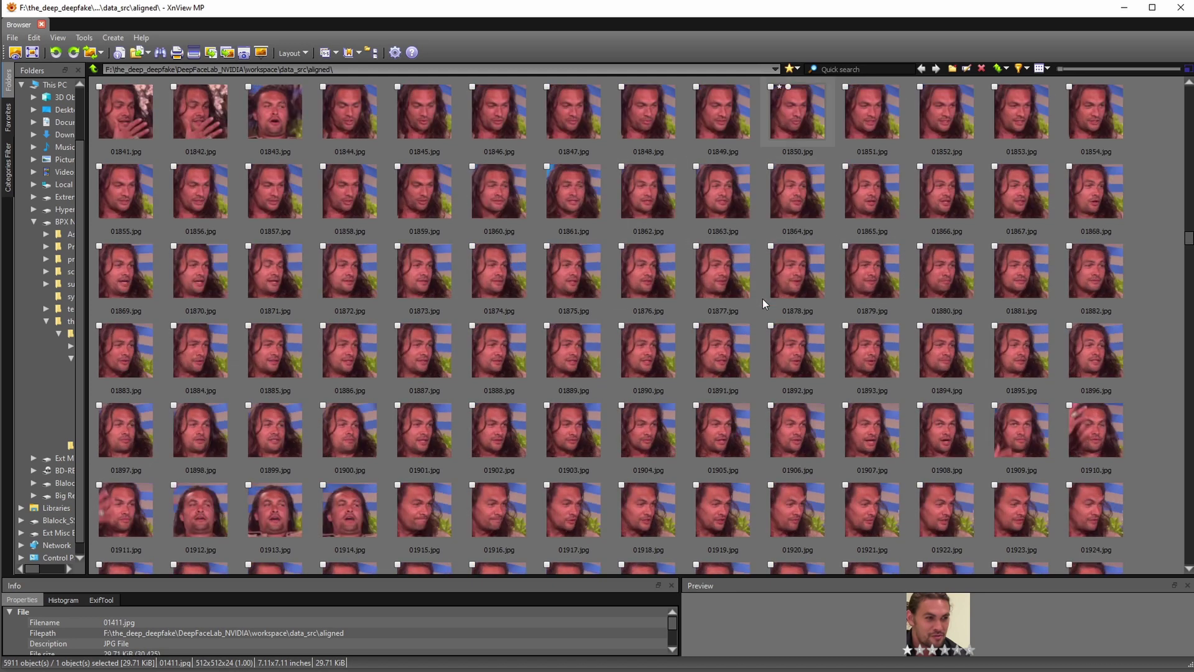
pyautogui.scroll(-4, 763, 298)
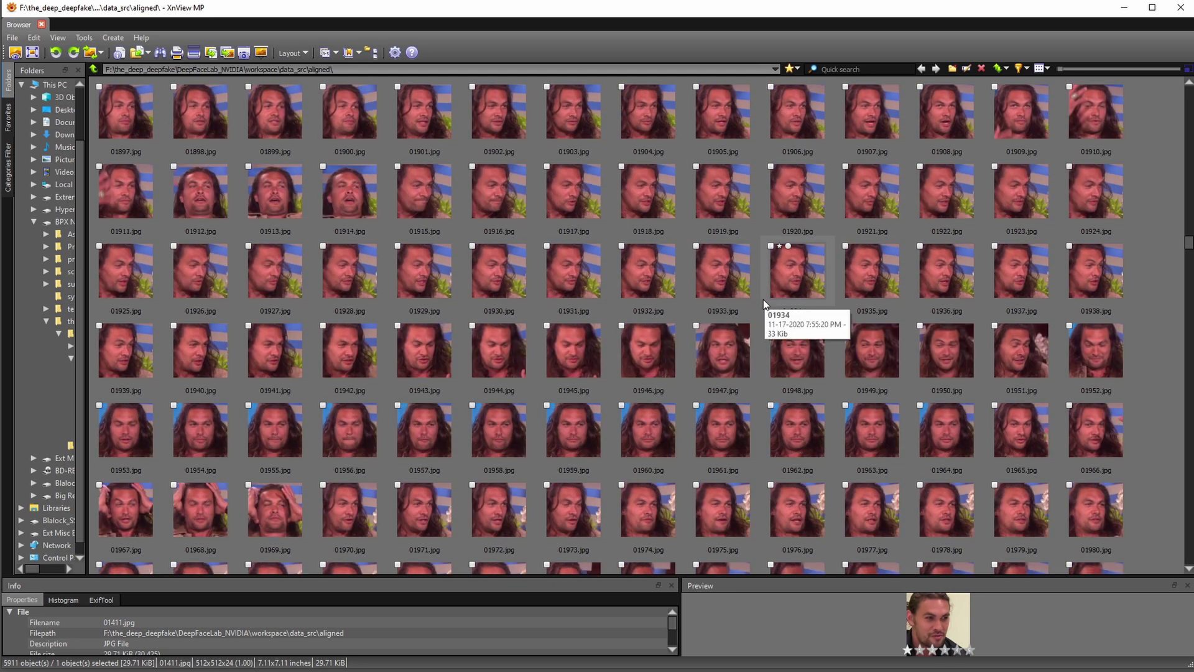
pyautogui.scroll(-1, 763, 299)
pyautogui.click(286, 435)
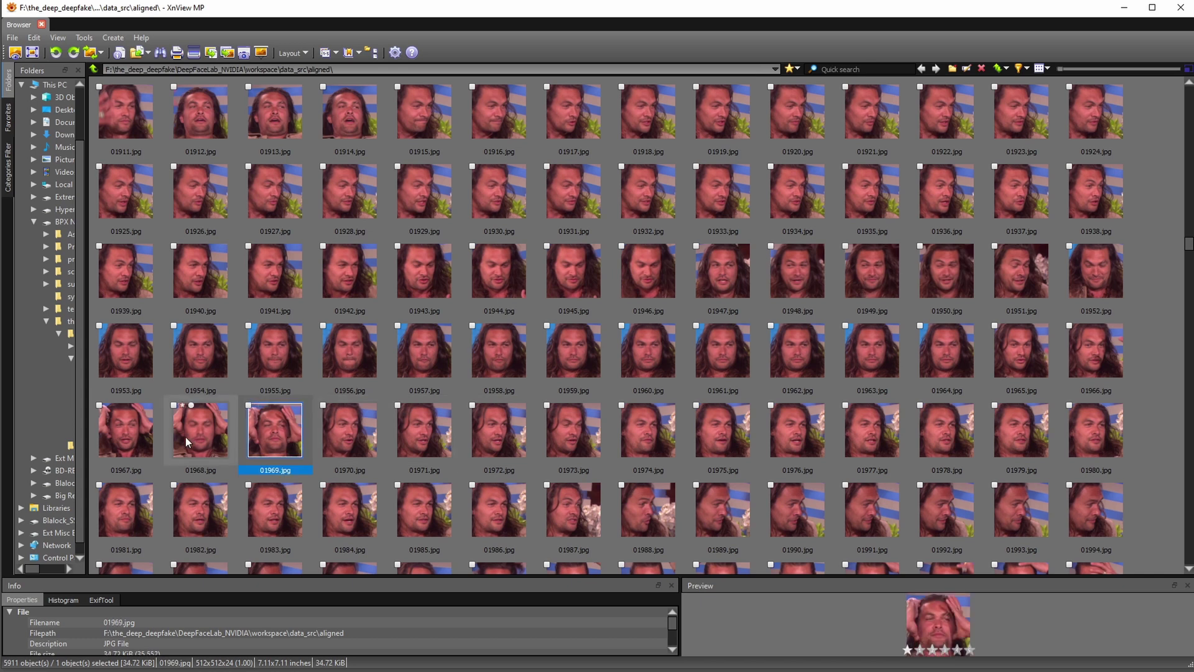
pyautogui.press('Delete')
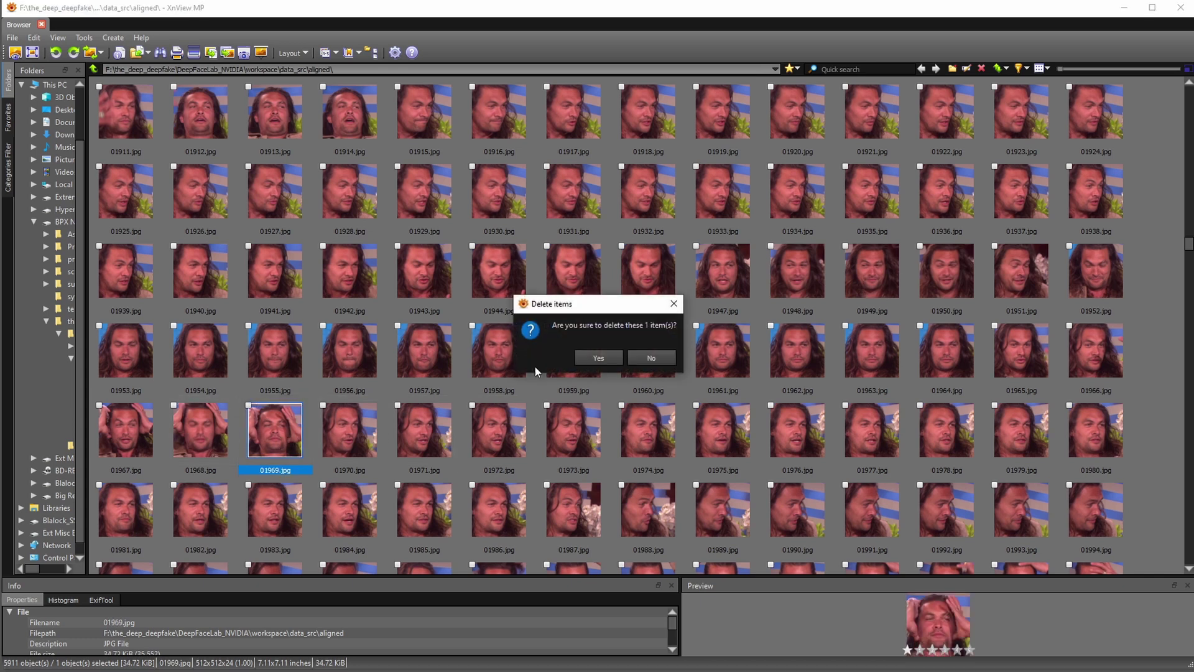
pyautogui.click(587, 356)
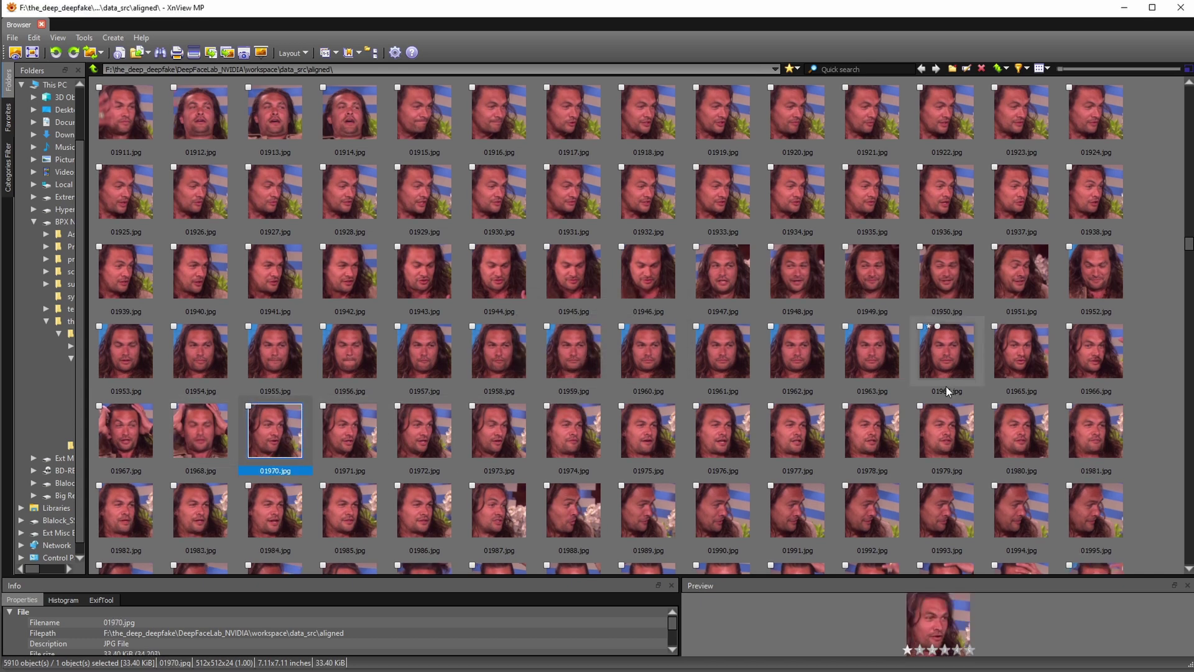
pyautogui.click(215, 429)
pyautogui.press('Delete')
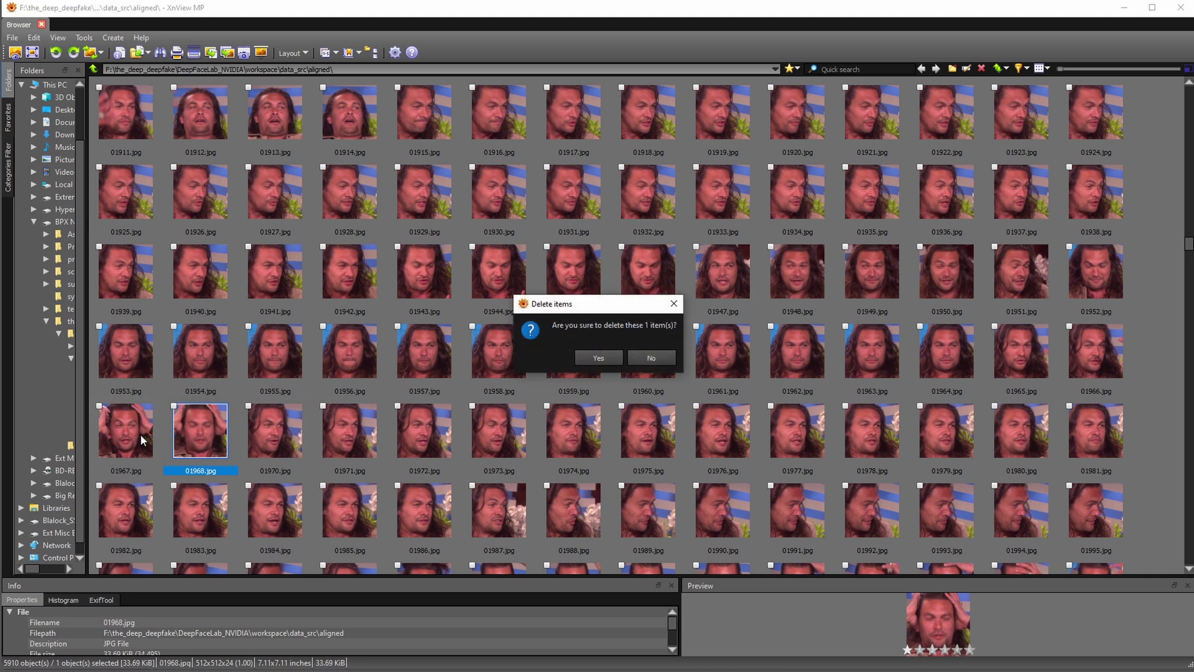
pyautogui.click(594, 358)
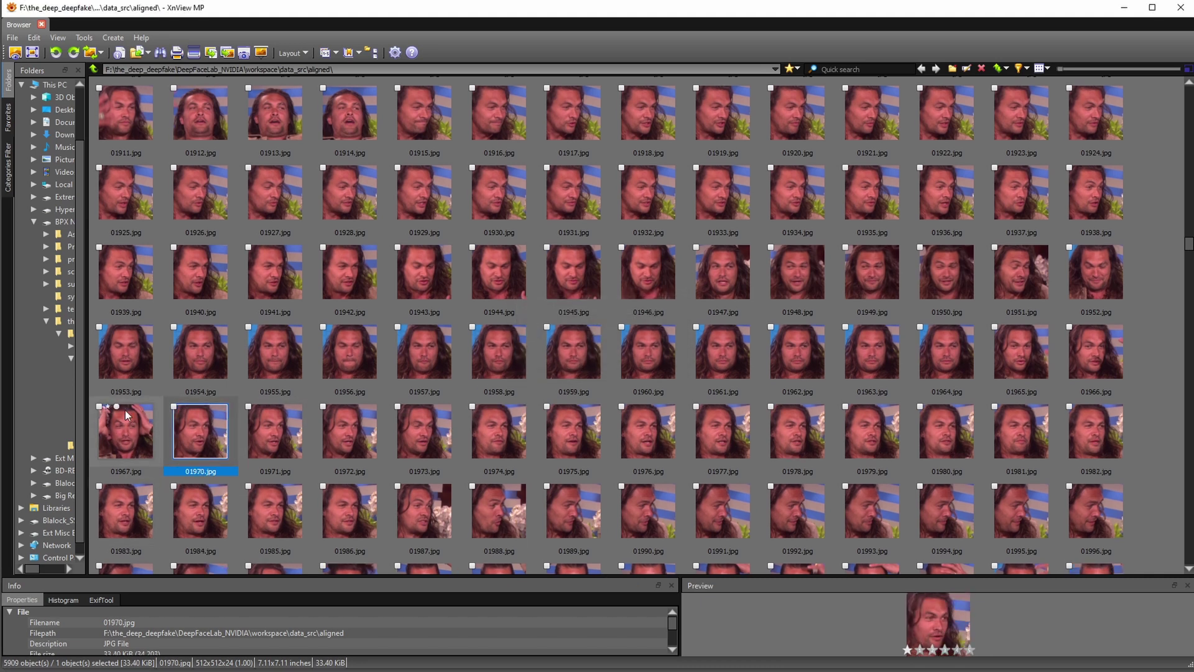
# - Delete the source face with a hand across the forehead, 02008.jpg
pyautogui.scroll(-4, 697, 320)
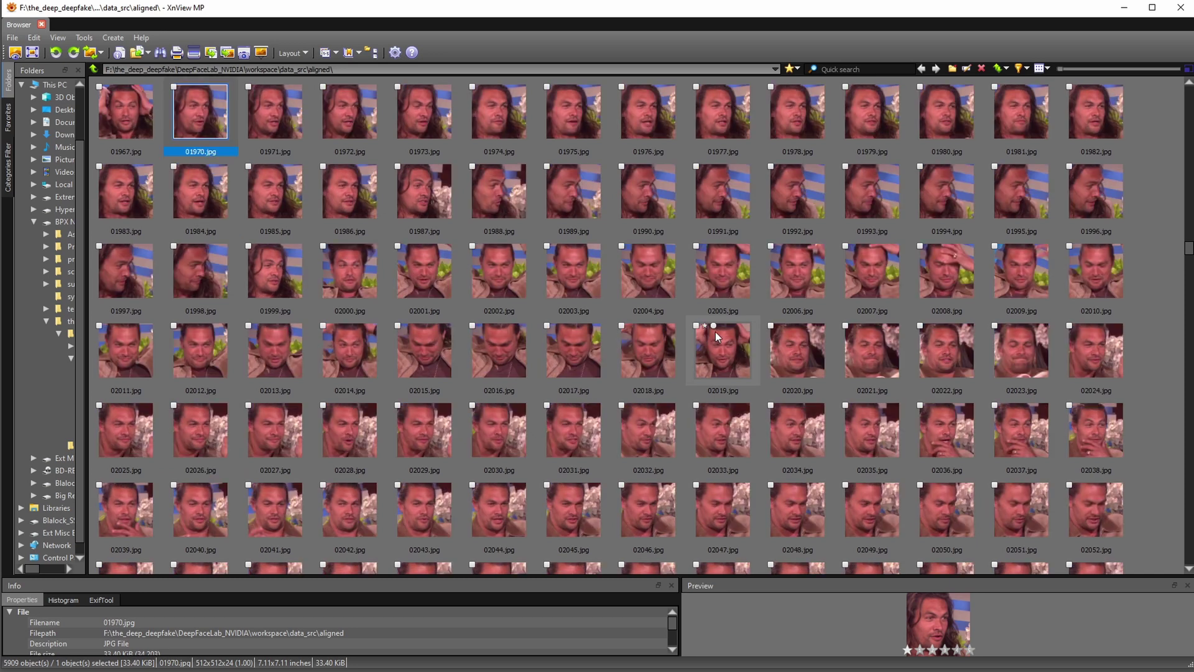
pyautogui.click(953, 287)
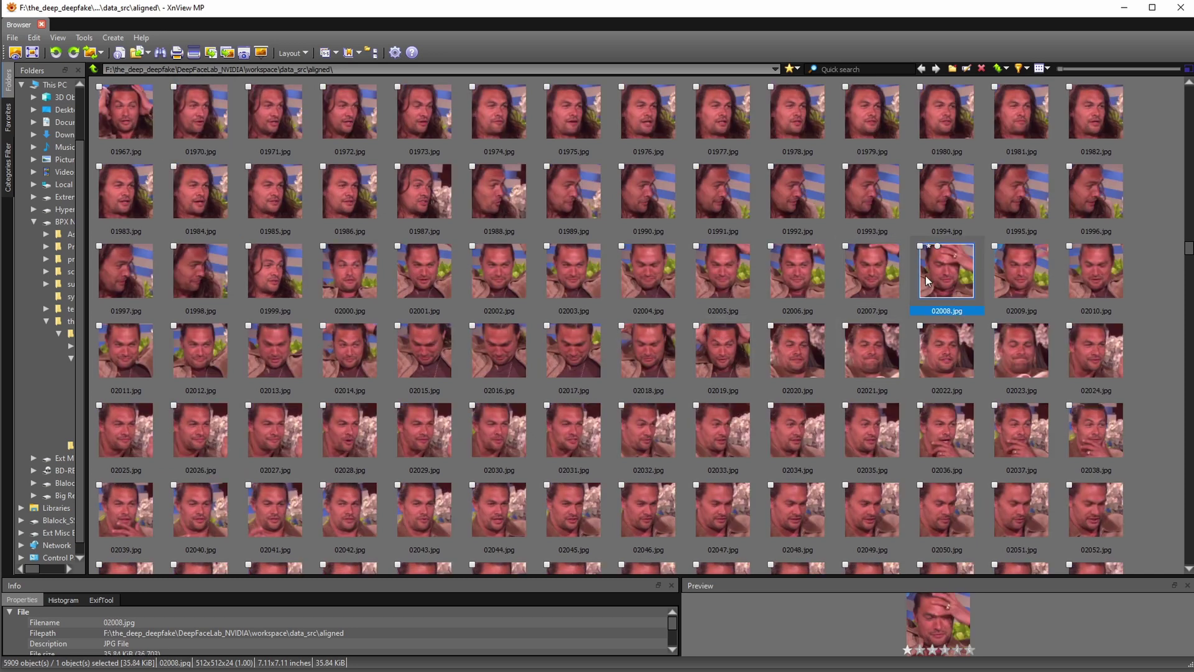
pyautogui.press('Delete')
pyautogui.click(592, 358)
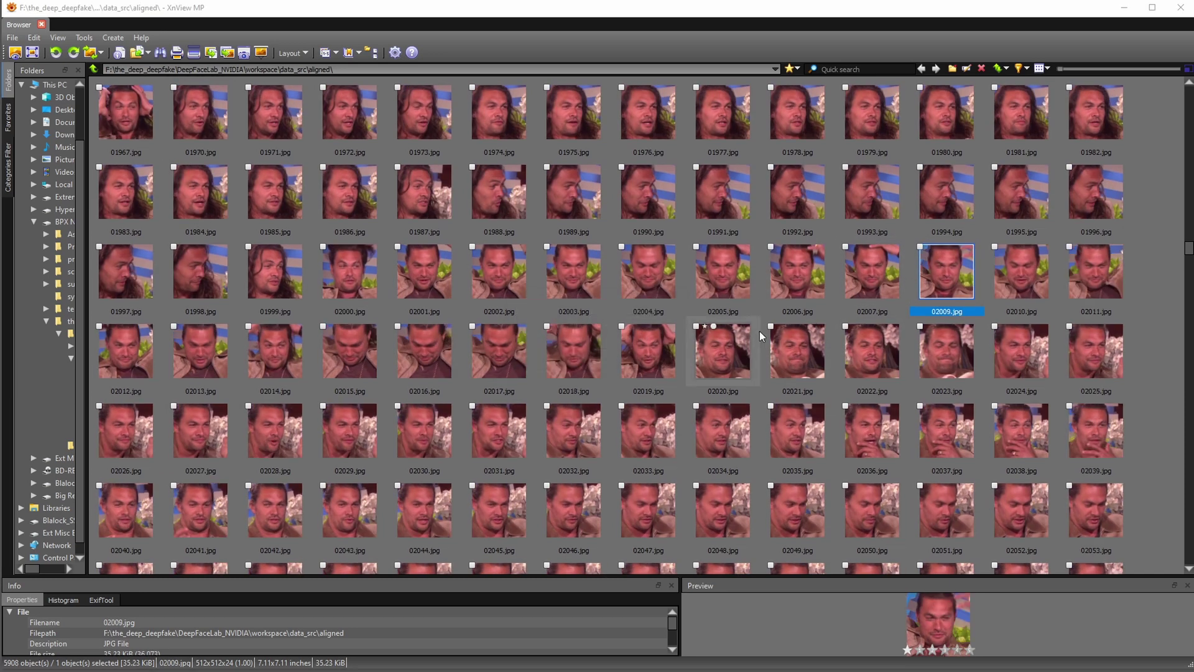
# - Delete the misdetected images 02153.jpg and 02162.jpg together with the hand-covered face 02155.jpg
pyautogui.scroll(-2, 885, 315)
pyautogui.scroll(-10, 886, 315)
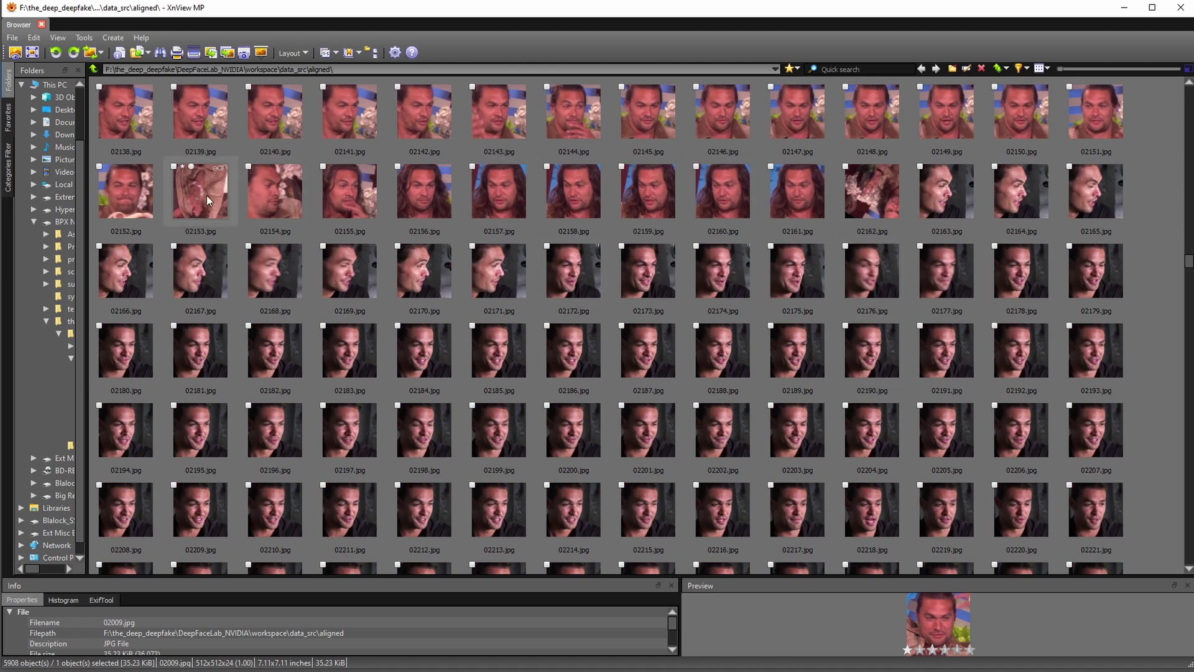
pyautogui.scroll(1, 206, 195)
pyautogui.click(194, 255)
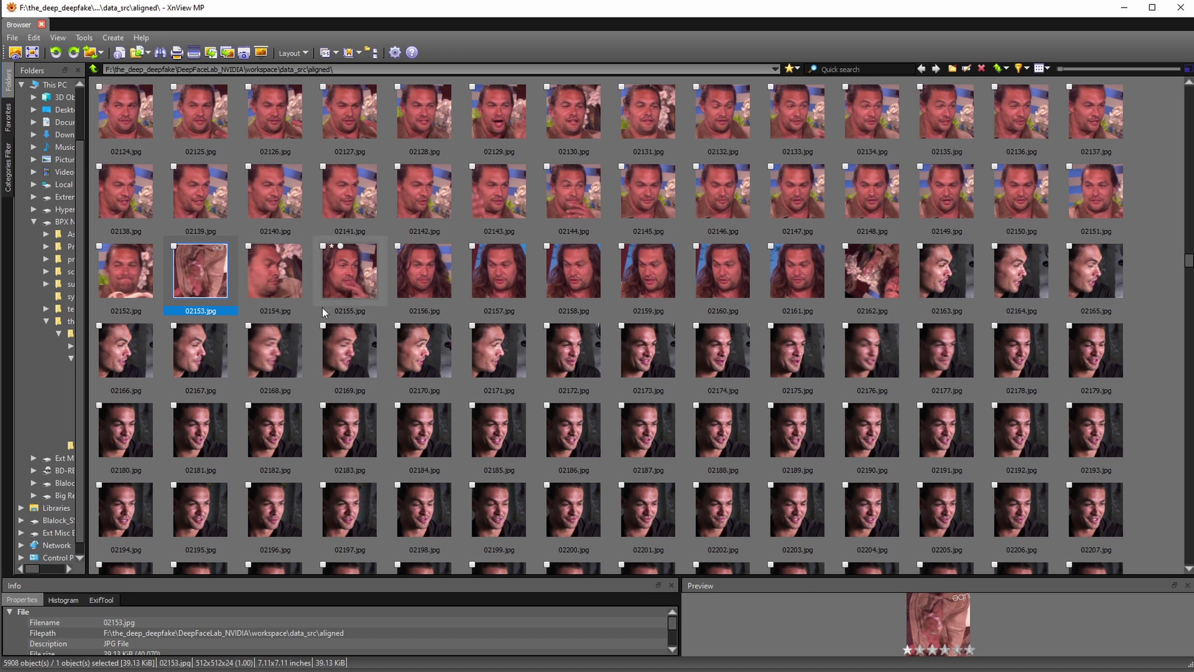
pyautogui.keyDown('ctrl'); pyautogui.click(347, 287); pyautogui.keyUp('ctrl')
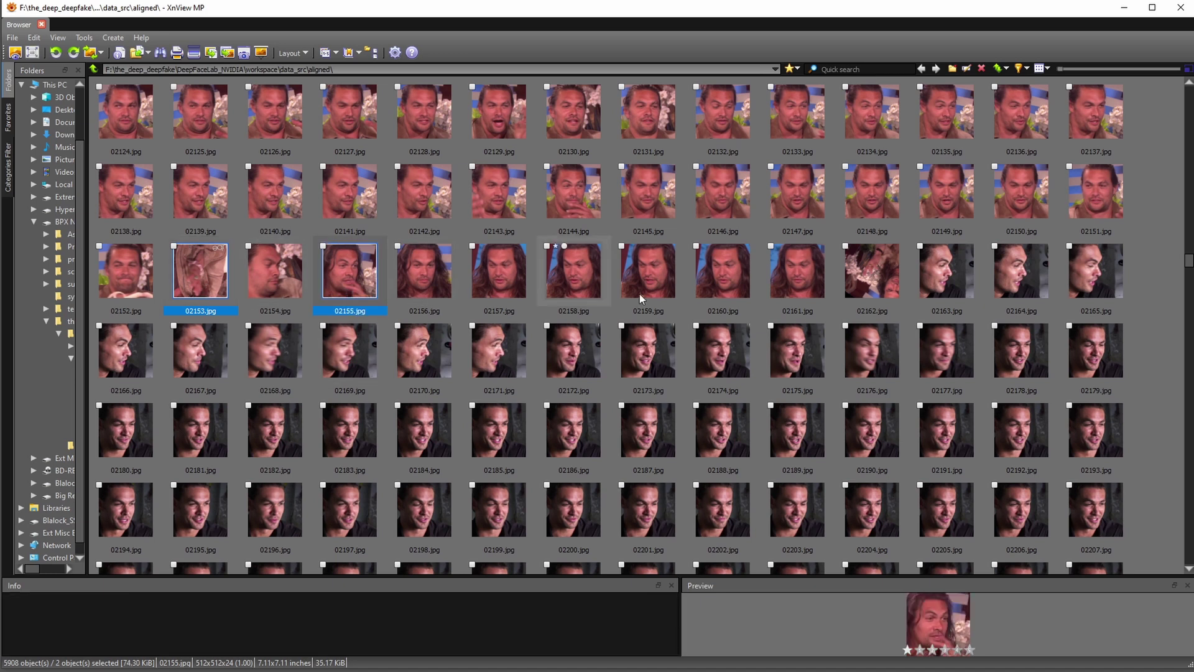
pyautogui.keyDown('ctrl'); pyautogui.click(877, 281); pyautogui.keyUp('ctrl')
pyautogui.press('Delete')
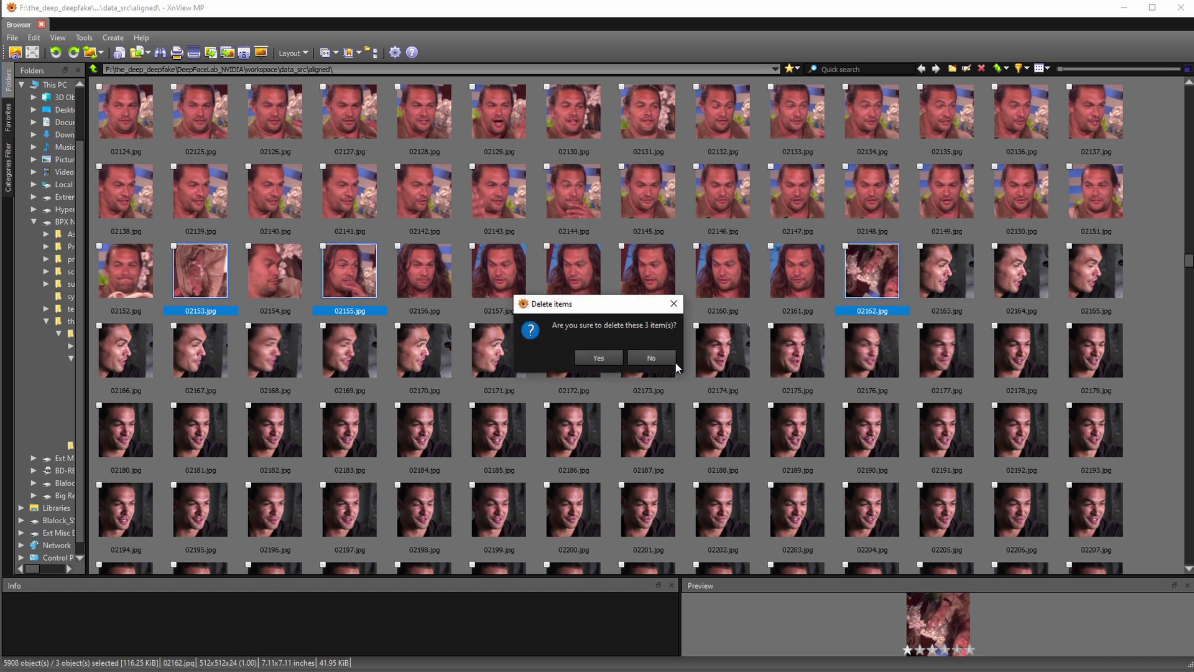
pyautogui.click(583, 356)
# - Delete the blurry side-profile faces 02958.jpg and 02959.jpg
pyautogui.scroll(-5, 796, 373)
pyautogui.scroll(-20, 802, 379)
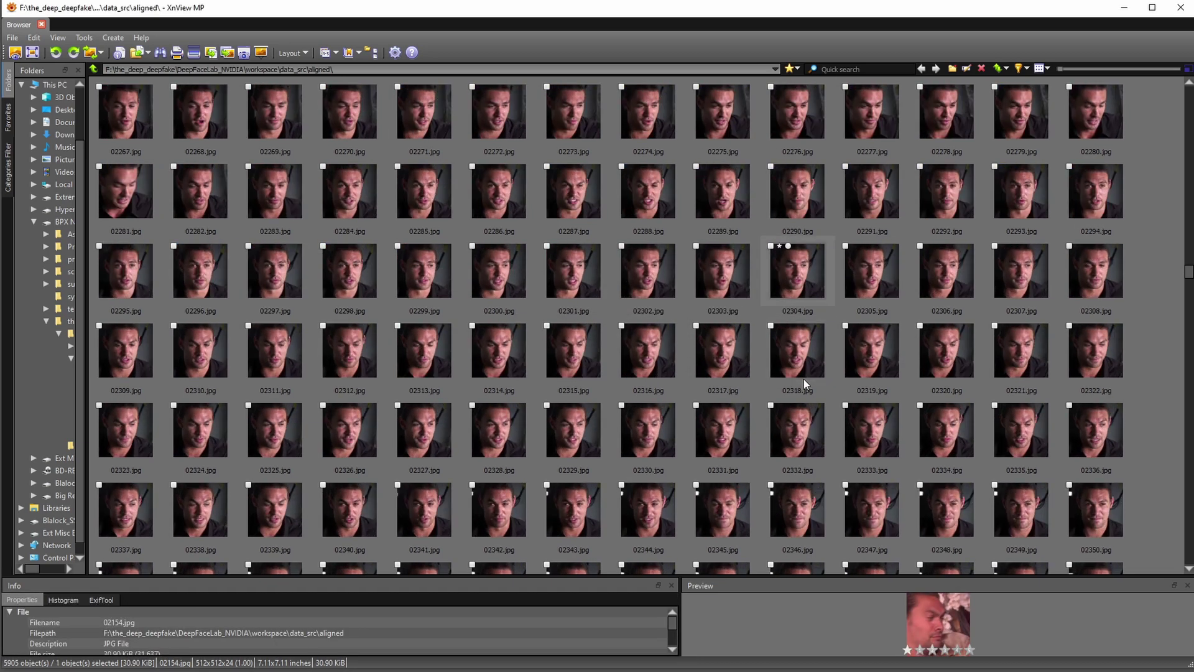
pyautogui.scroll(-20, 806, 380)
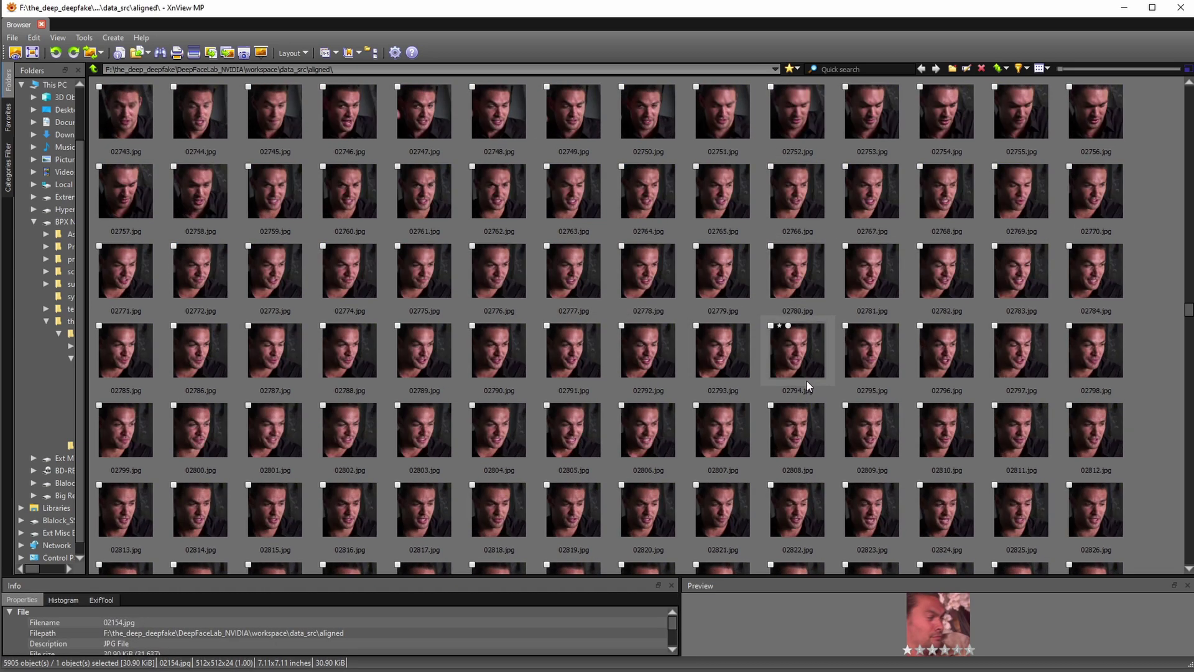
pyautogui.scroll(1, 808, 381)
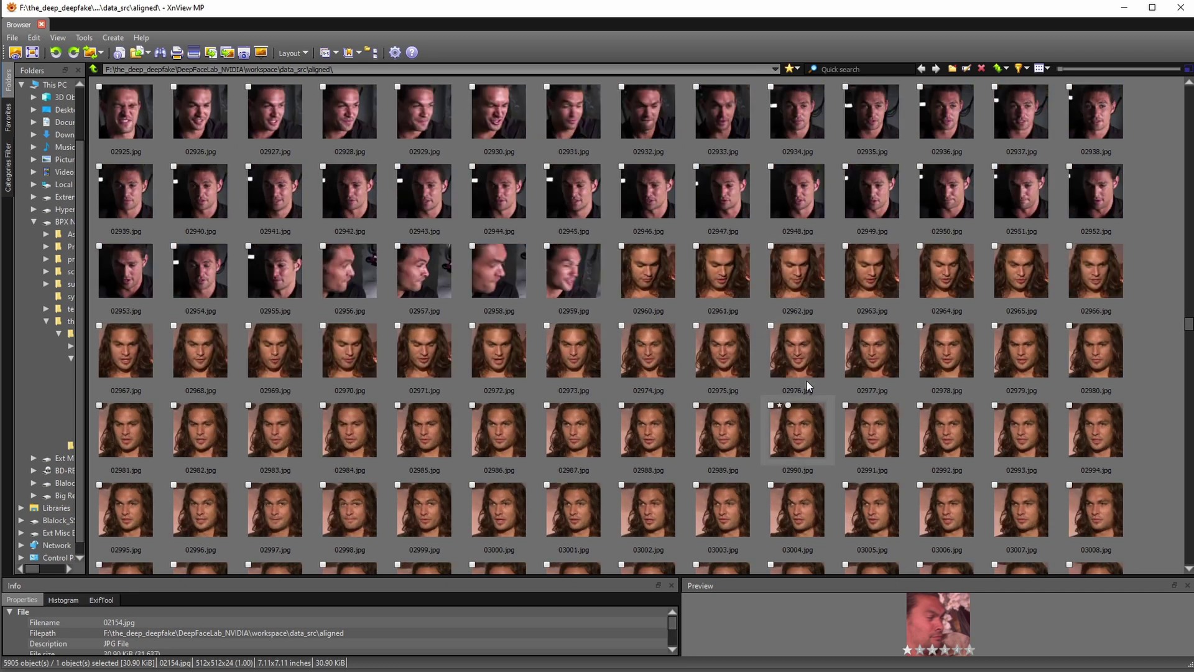
pyautogui.click(494, 278)
pyautogui.keyDown('ctrl'); pyautogui.click(572, 273); pyautogui.keyUp('ctrl')
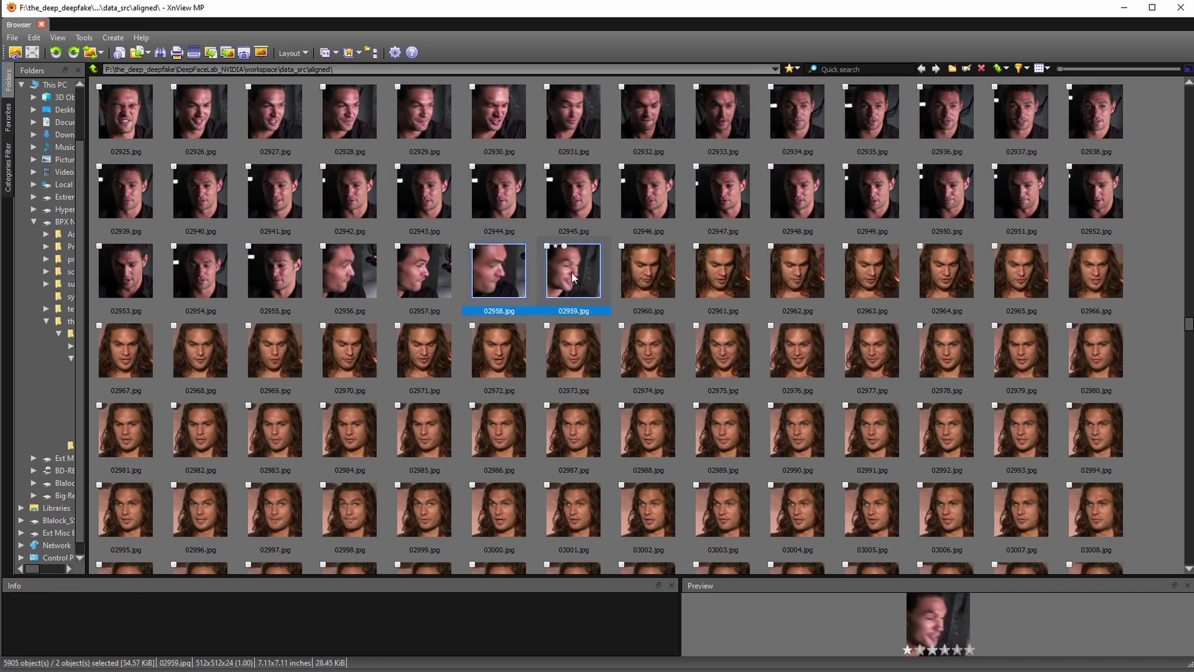
pyautogui.press('Delete')
pyautogui.click(591, 359)
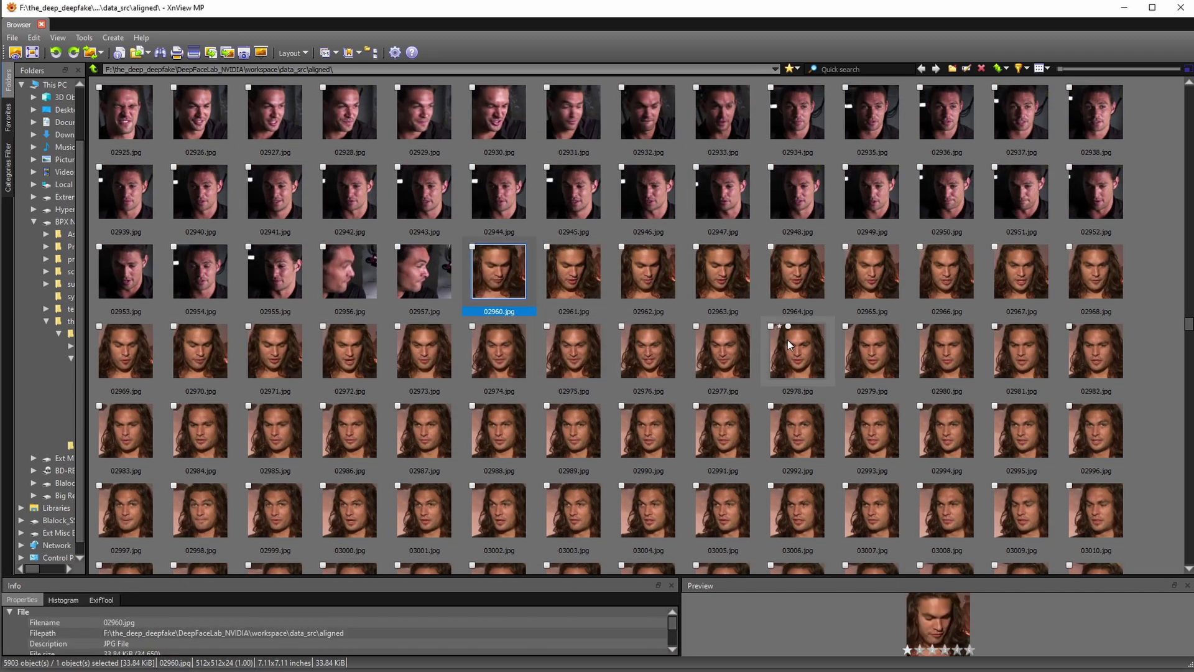
# - Delete the hand-obstructed face and the misaligned hair and arm images, 05735.jpg through 05749.jpg
pyautogui.scroll(-20, 788, 342)
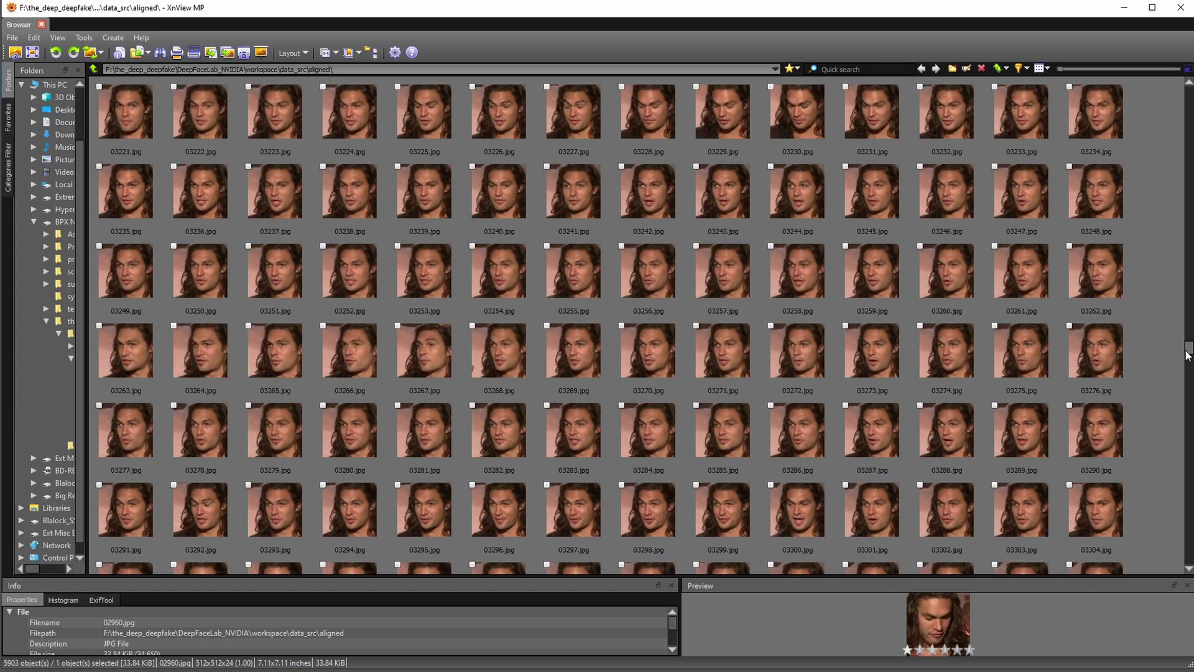
pyautogui.moveTo(1188, 355); pyautogui.dragTo(1189, 517)
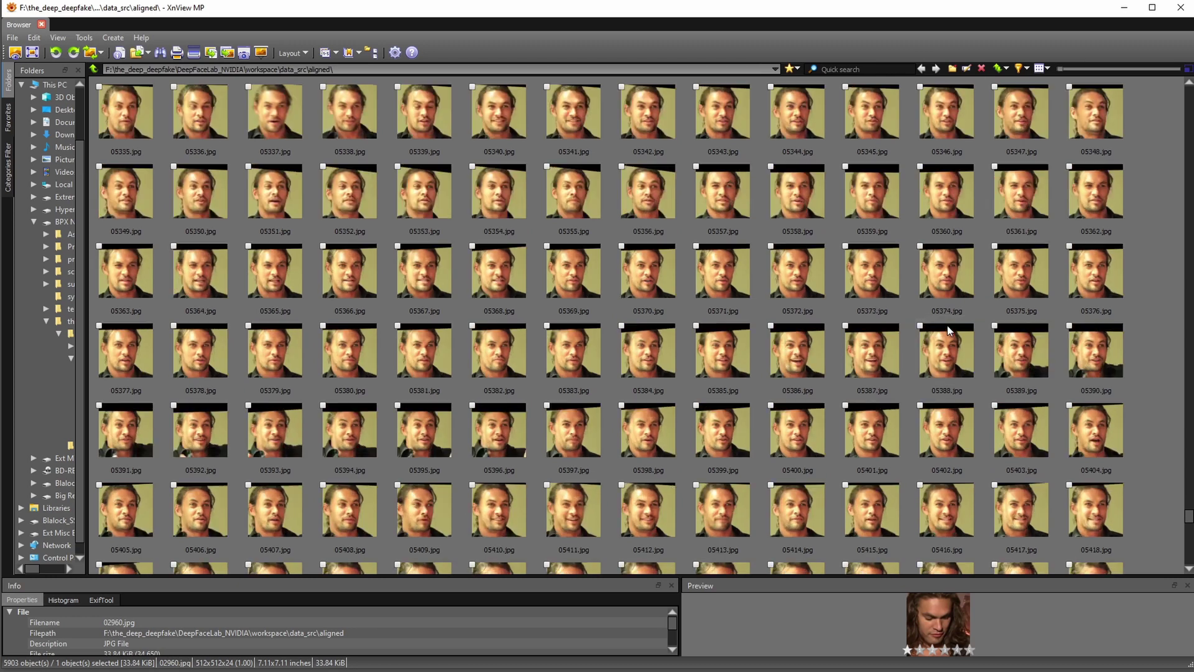
pyautogui.scroll(-3, 947, 326)
pyautogui.scroll(1, 867, 222)
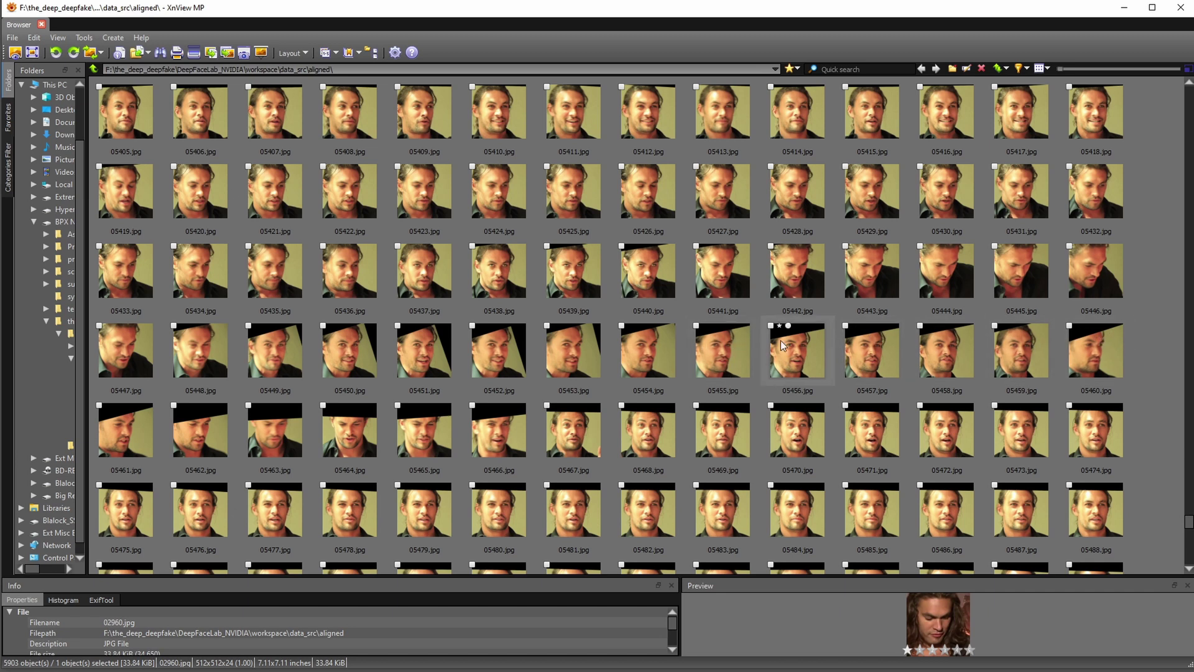
pyautogui.scroll(-7, 783, 345)
pyautogui.click(712, 269)
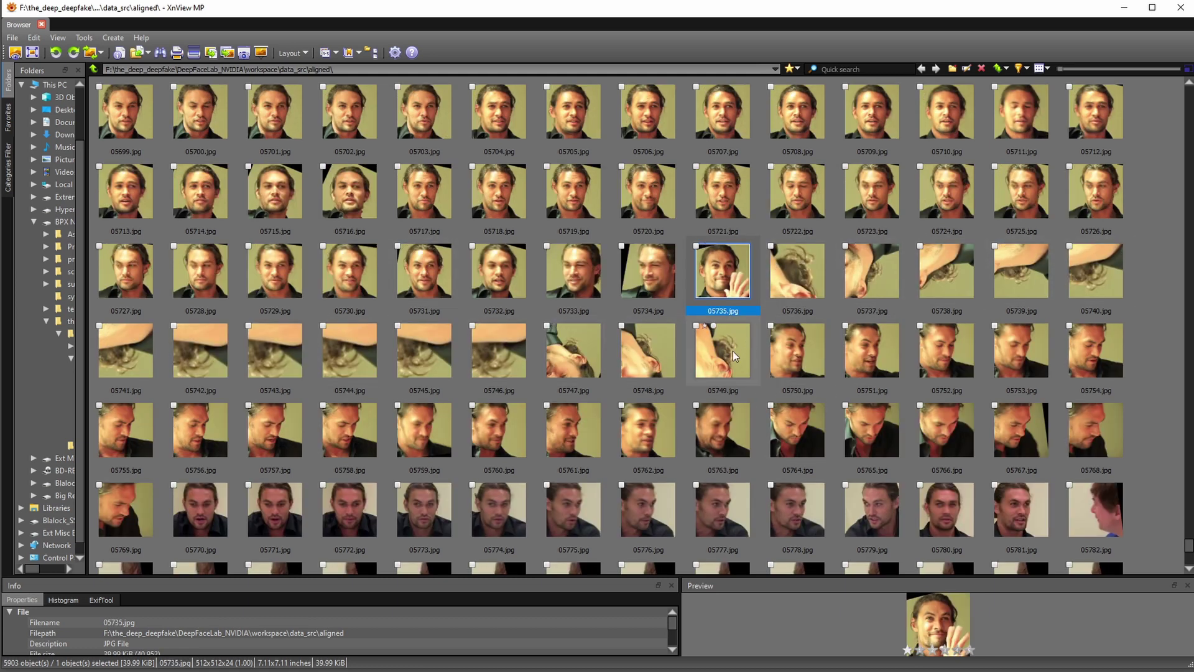
pyautogui.keyDown('shift'); pyautogui.click(750, 355); pyautogui.keyUp('shift')
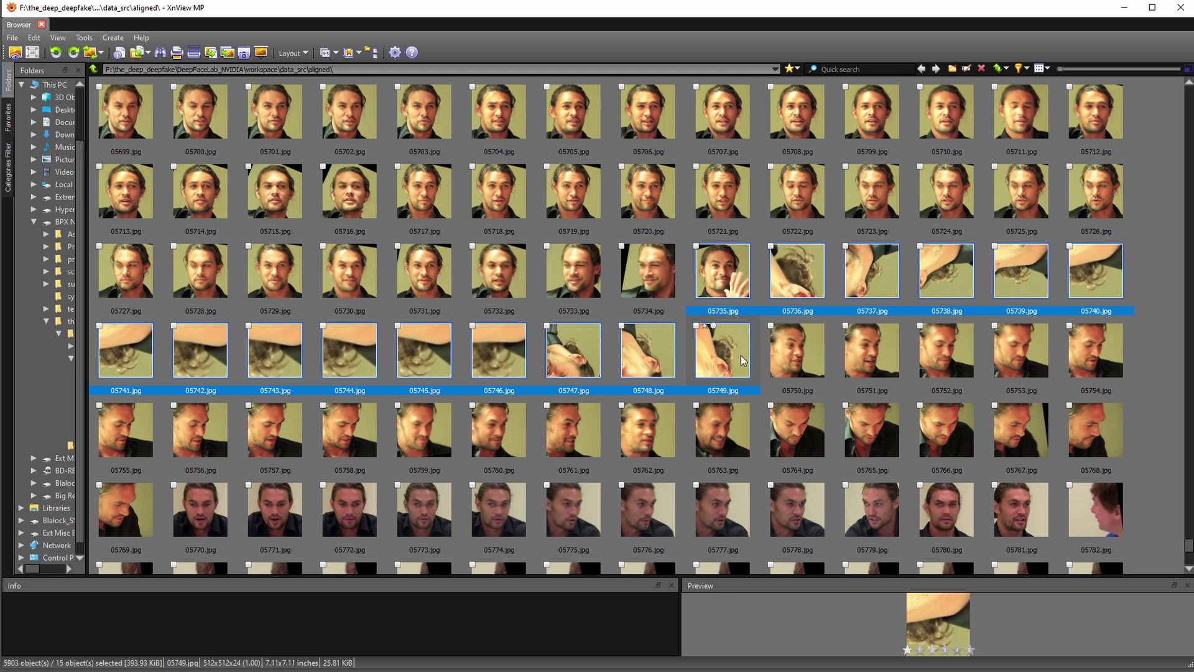
pyautogui.press('Delete')
pyautogui.click(600, 358)
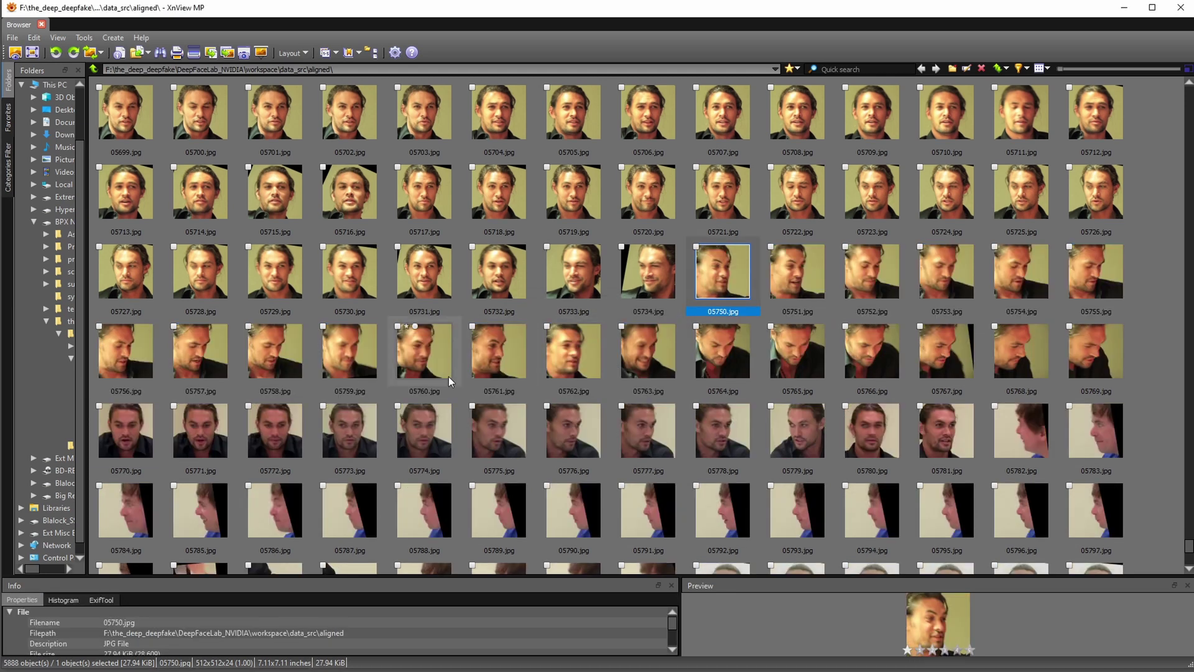
# - Delete the run of source faces from 05759.jpg through 05763.jpg
pyautogui.click(339, 349)
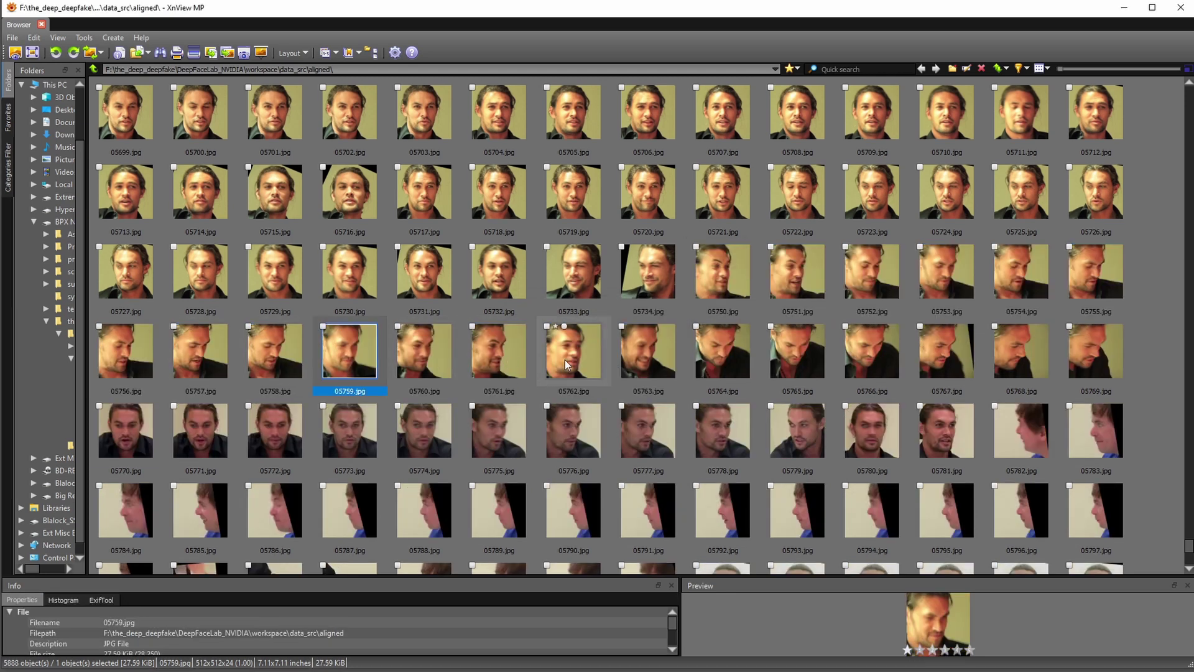
pyautogui.keyDown('shift'); pyautogui.click(646, 358); pyautogui.keyUp('shift')
pyautogui.press('Delete')
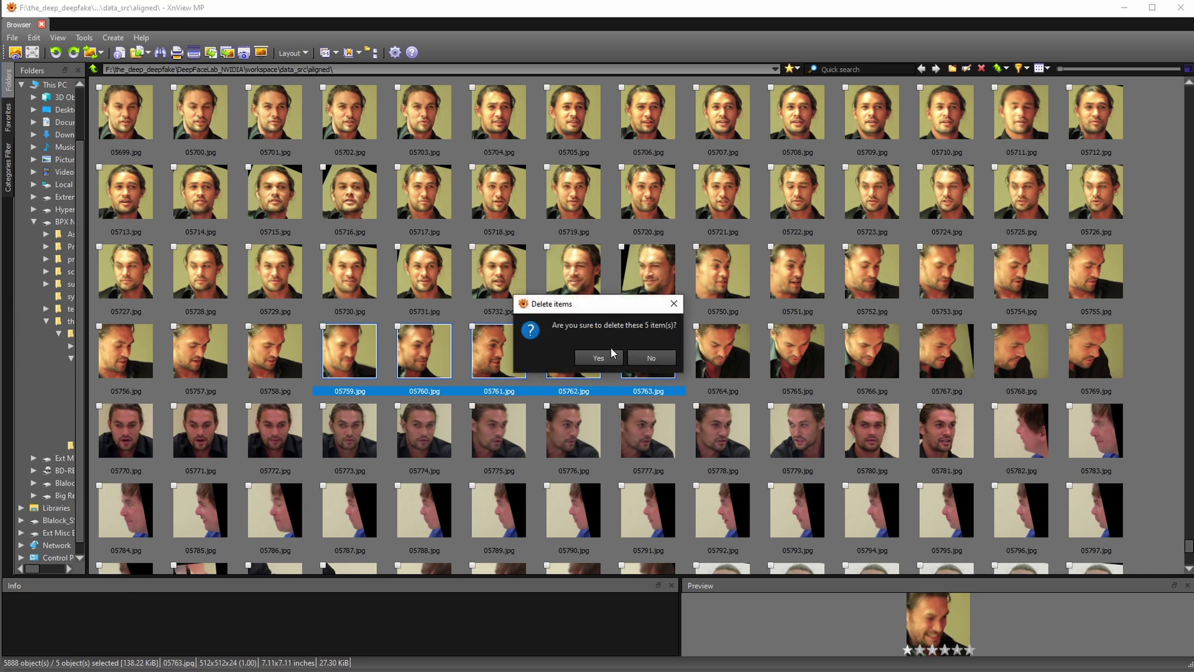
pyautogui.click(601, 358)
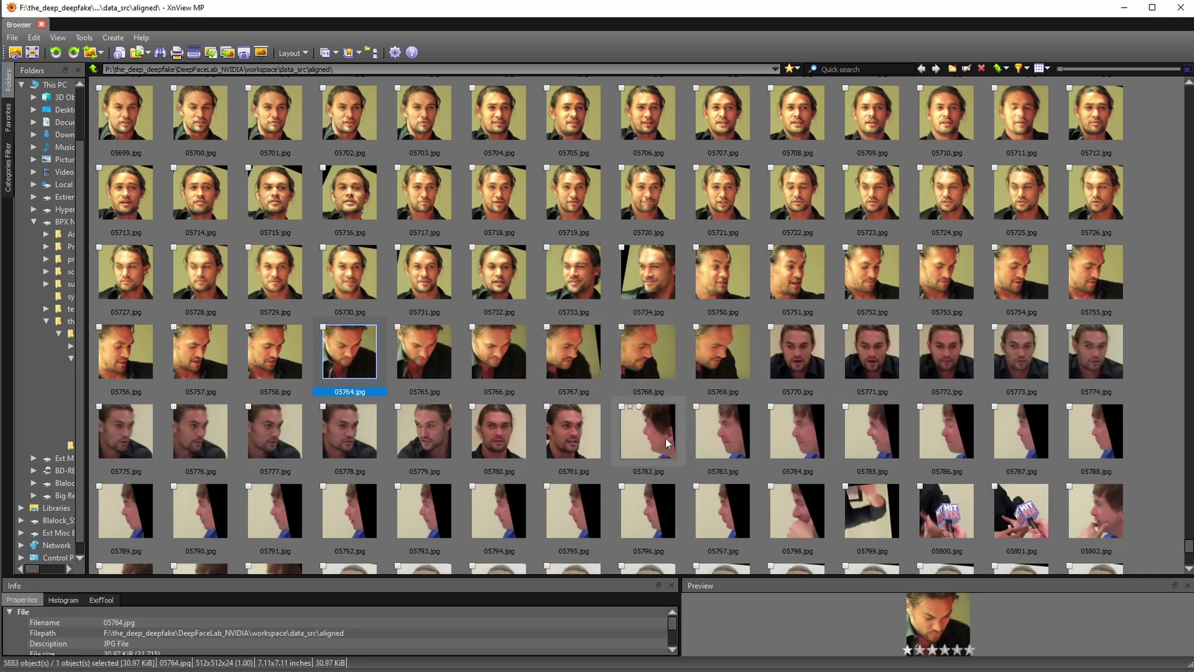
# - Delete the images of the other person and the misdetected microphone shots, 05782.jpg through 05805.jpg
pyautogui.click(680, 415)
pyautogui.scroll(-2, 684, 407)
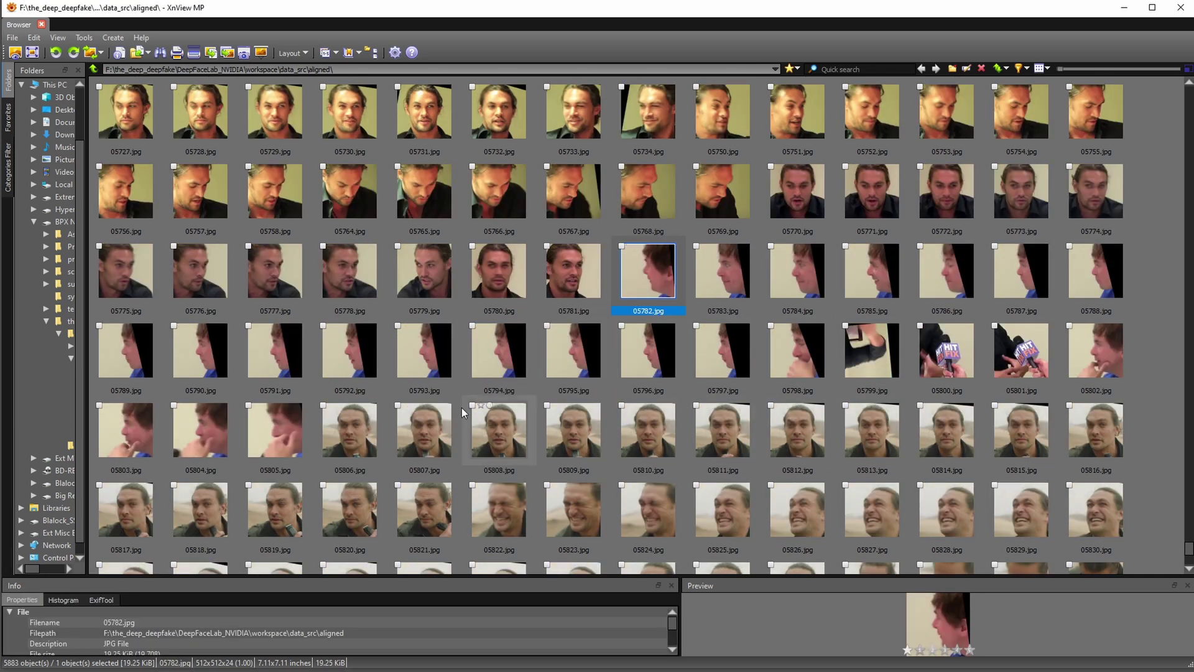
pyautogui.keyDown('shift'); pyautogui.click(290, 444); pyautogui.keyUp('shift')
pyautogui.press('Delete')
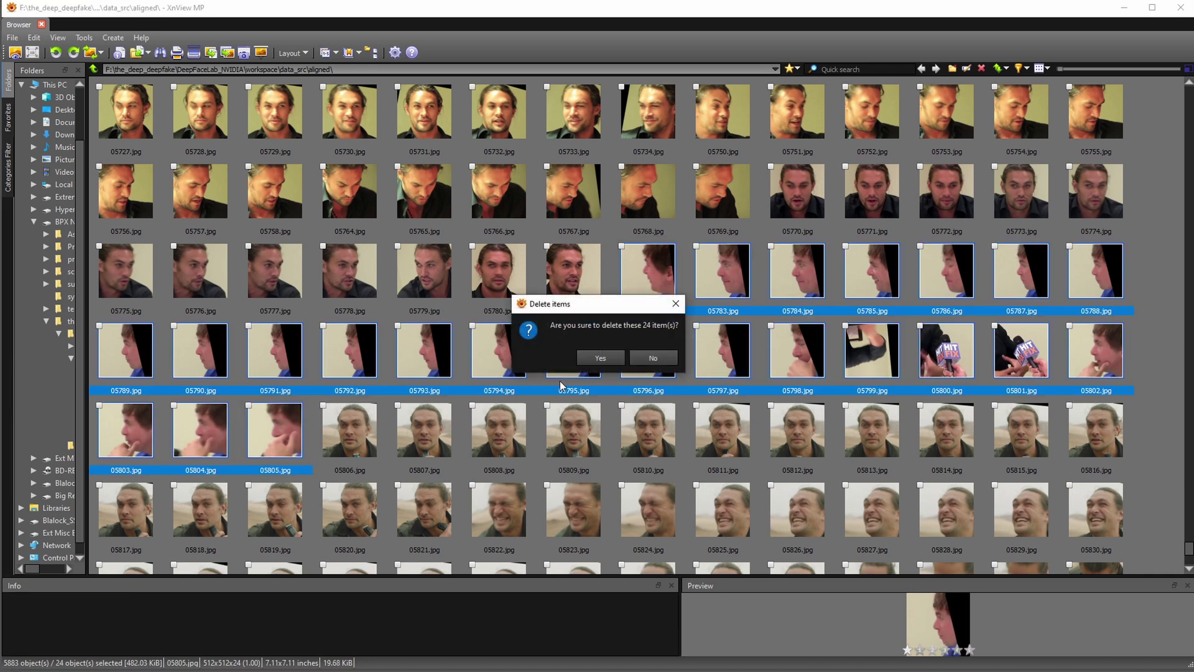
pyautogui.click(585, 359)
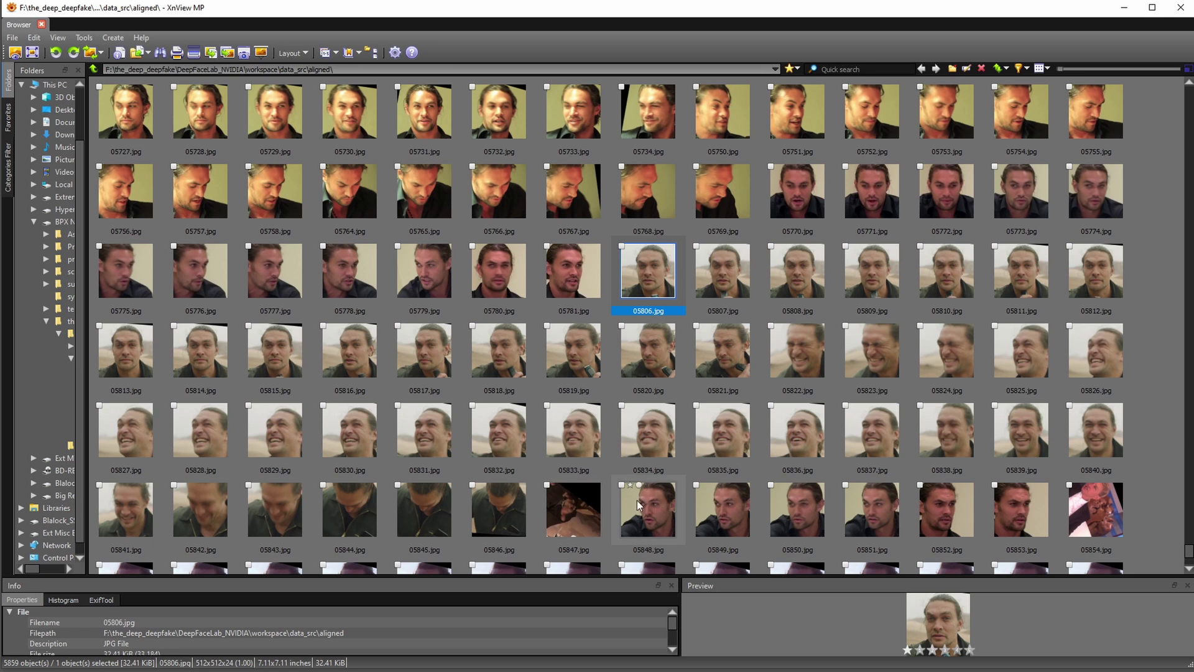
# - Delete the misdetected images 05847.jpg and 05854.jpg from the aligned source faces, and close the image viewer
pyautogui.scroll(-1, 580, 485)
pyautogui.click(580, 465)
pyautogui.press('Delete')
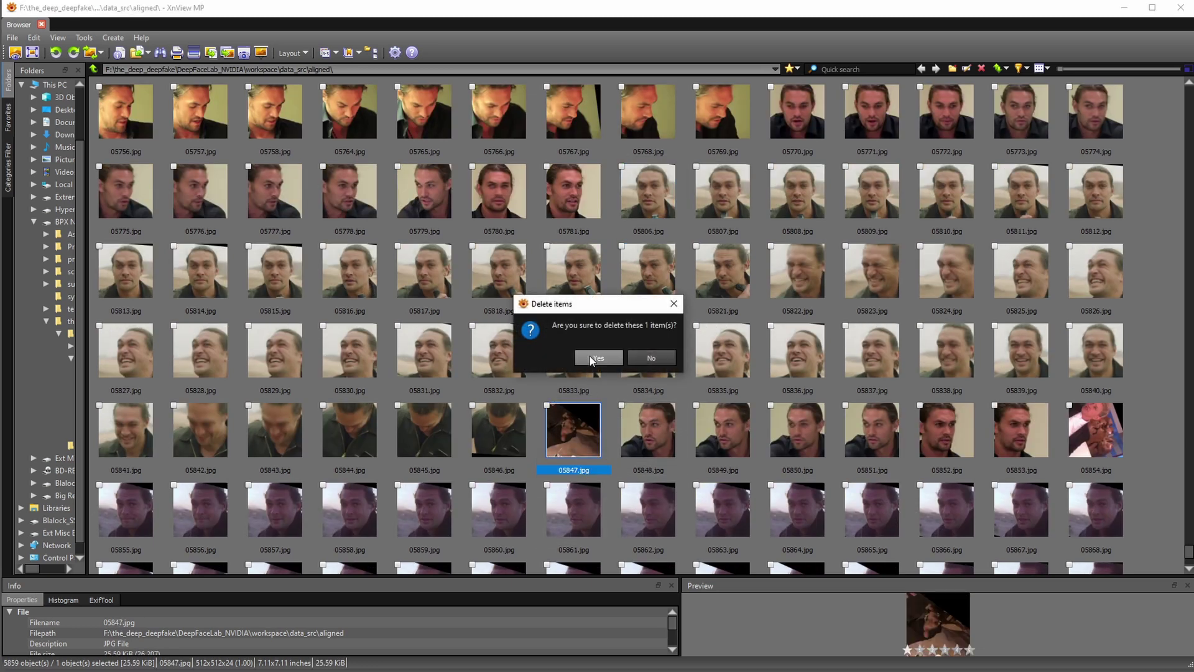
pyautogui.click(593, 358)
pyautogui.click(1021, 438)
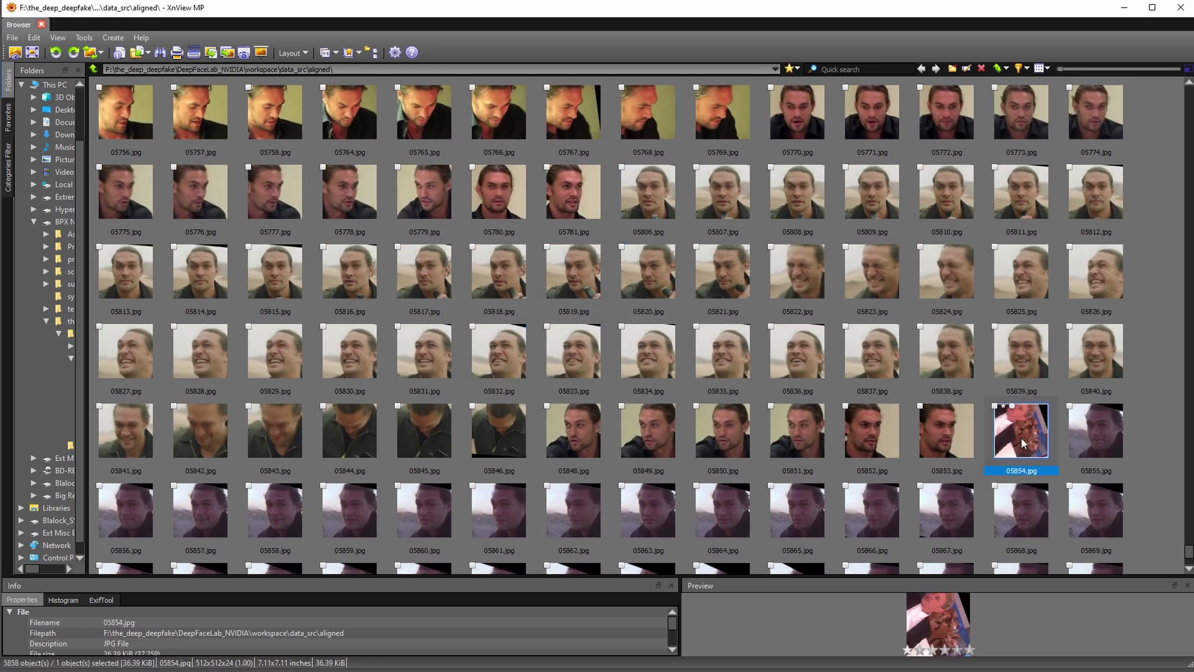
pyautogui.press('Delete')
pyautogui.click(594, 359)
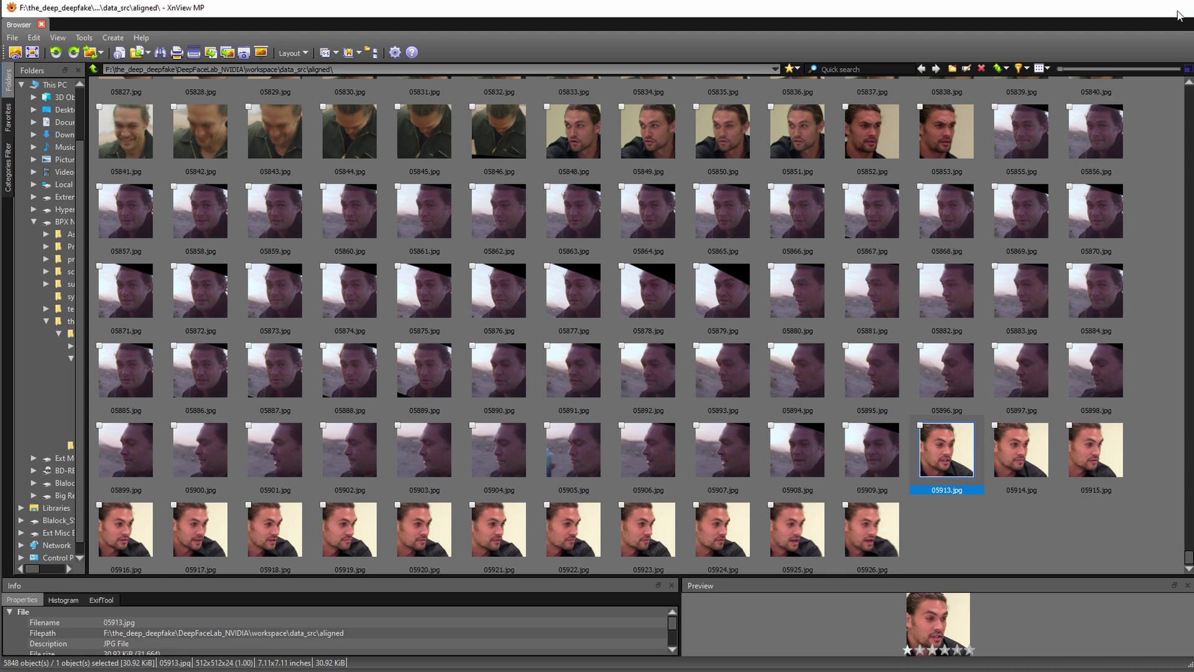
pyautogui.click(1181, 7)
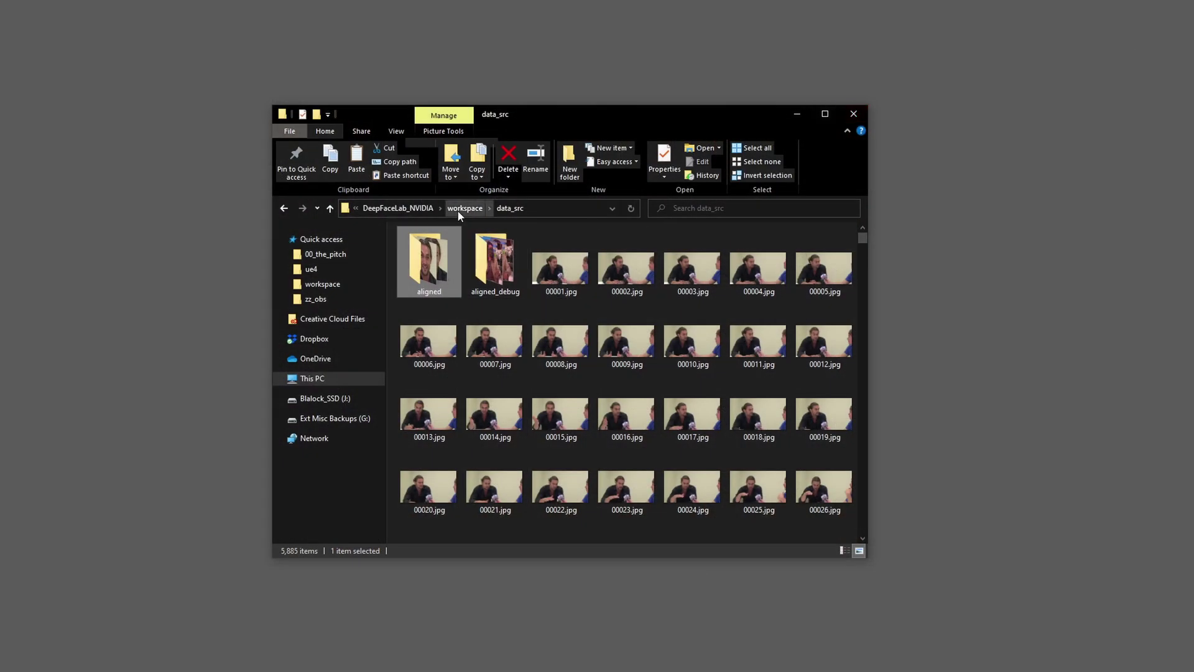
# - Run the batch file 6) train SAEHD.bat from the DeepFaceLab_NVIDIA folder
pyautogui.click(410, 208)
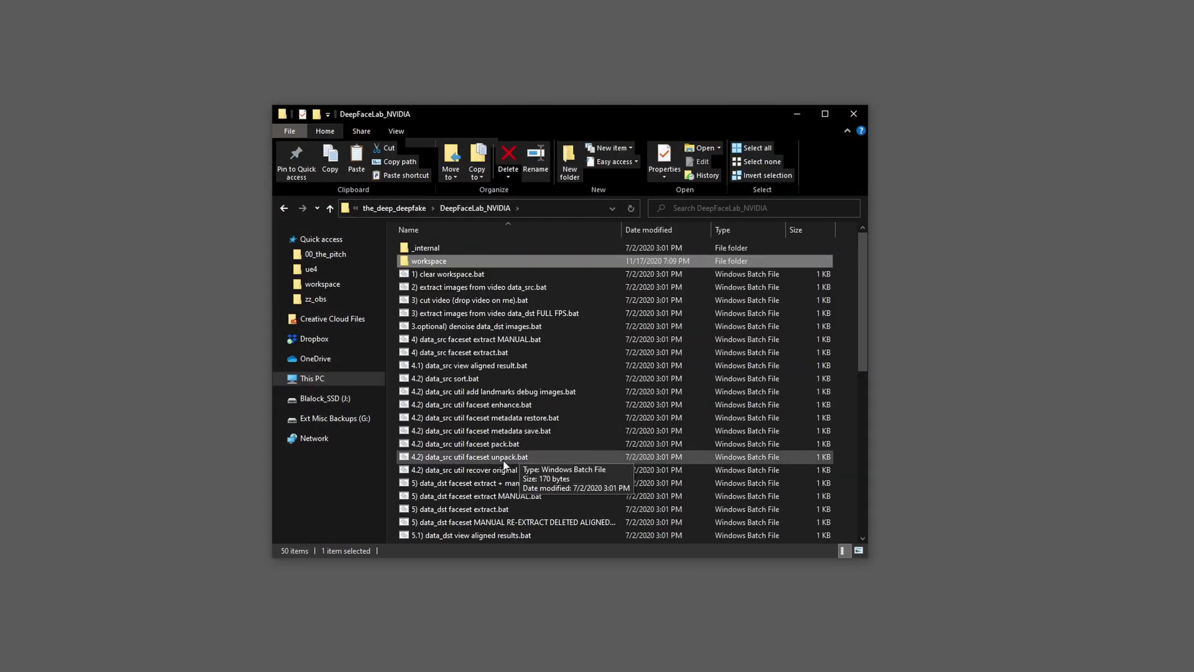
pyautogui.scroll(-1, 491, 495)
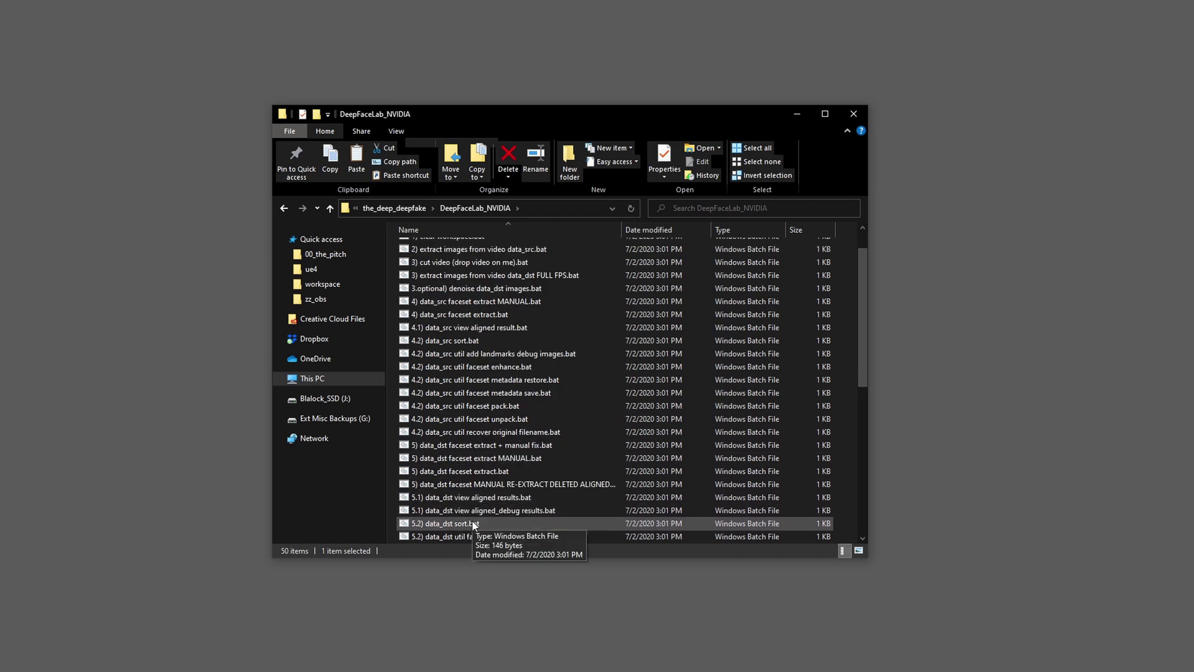
pyautogui.click(446, 523)
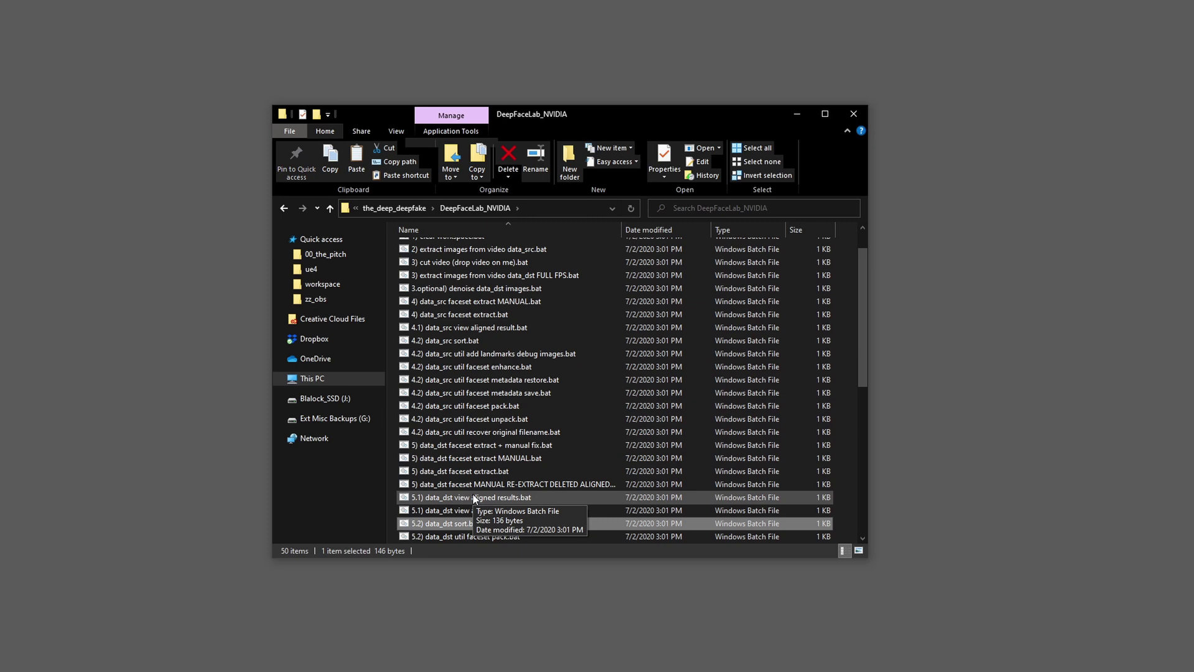
pyautogui.scroll(-6, 775, 374)
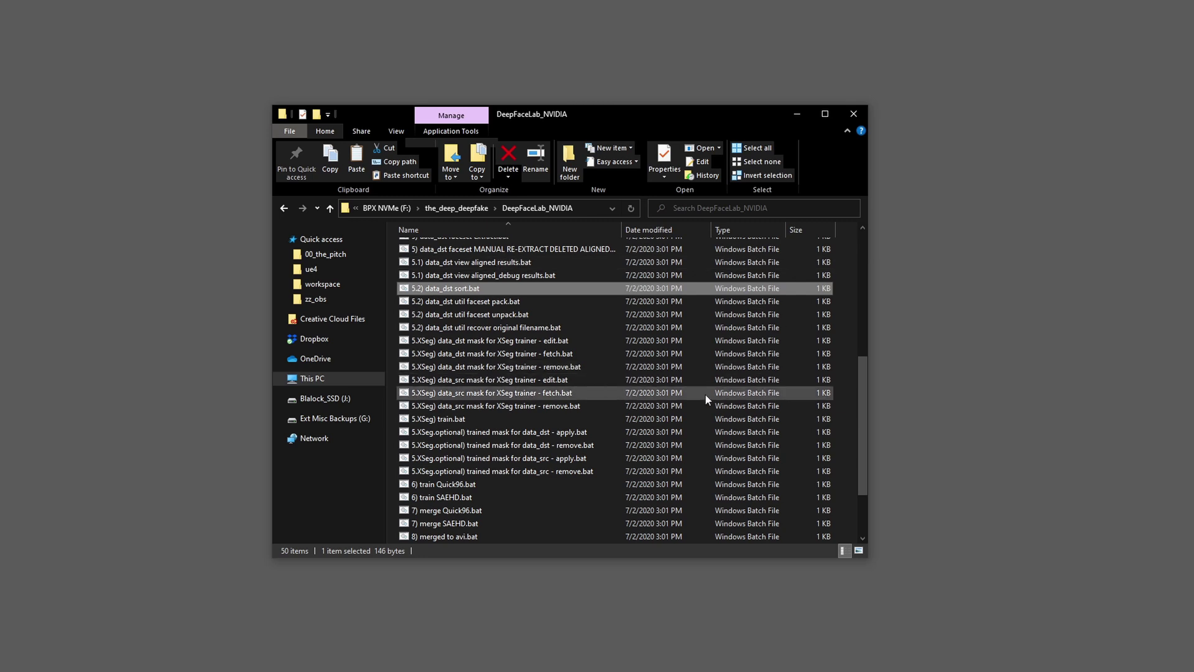
pyautogui.scroll(-1, 596, 421)
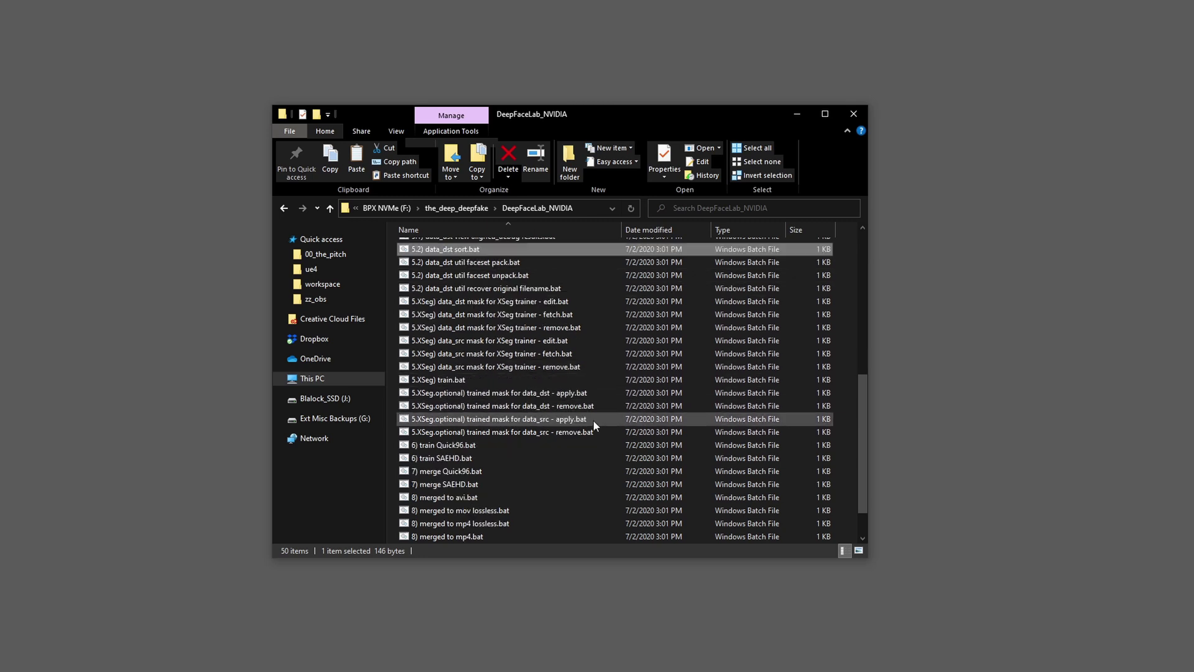
pyautogui.click(479, 445)
pyautogui.click(477, 484)
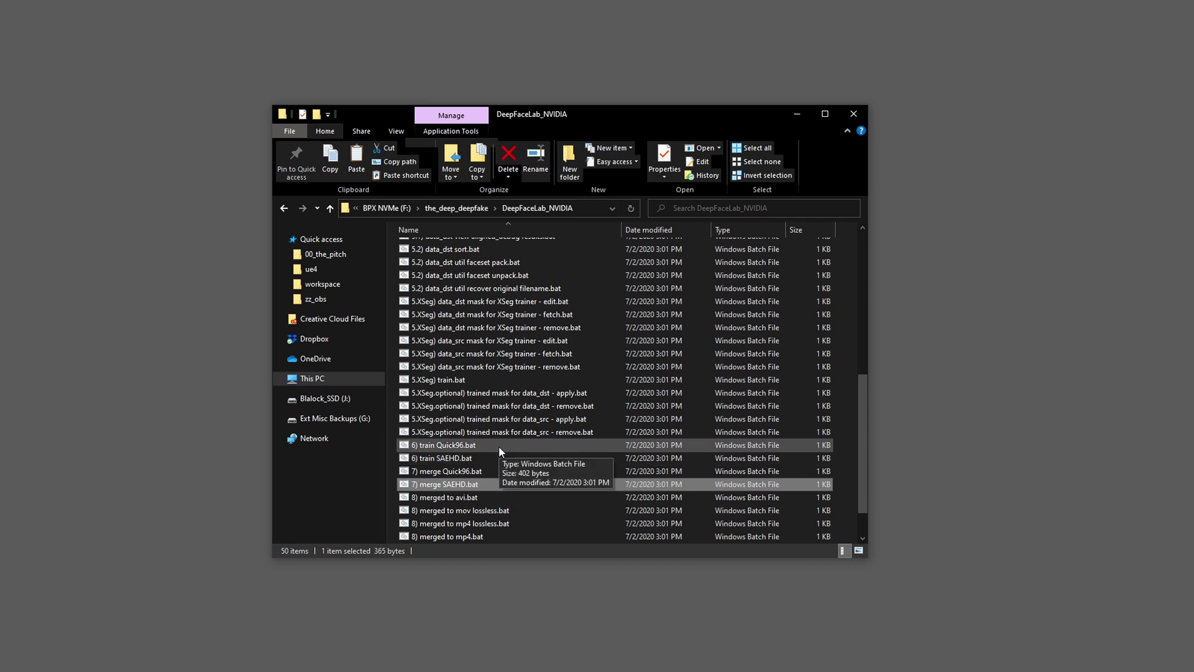
pyautogui.click(513, 462)
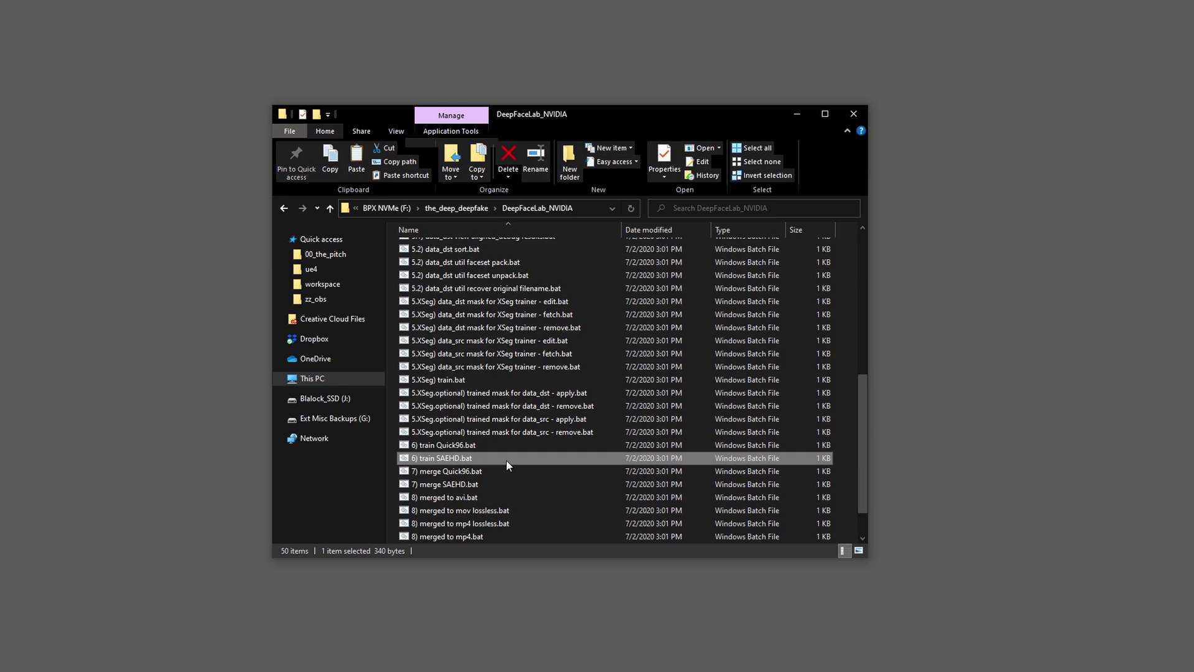
pyautogui.doubleClick(506, 460)
# - Name the new SAEHD model "the deep mamoa" in the trainer console
pyautogui.moveTo(577, 241); pyautogui.dragTo(450, 189)
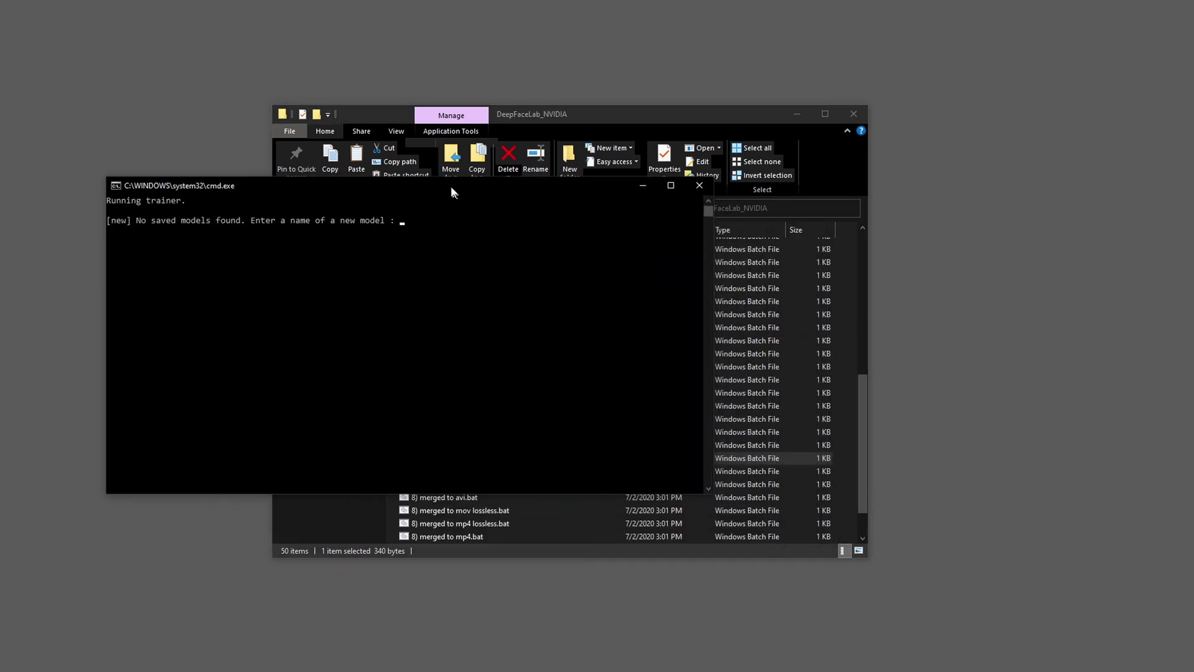
pyautogui.click(301, 281)
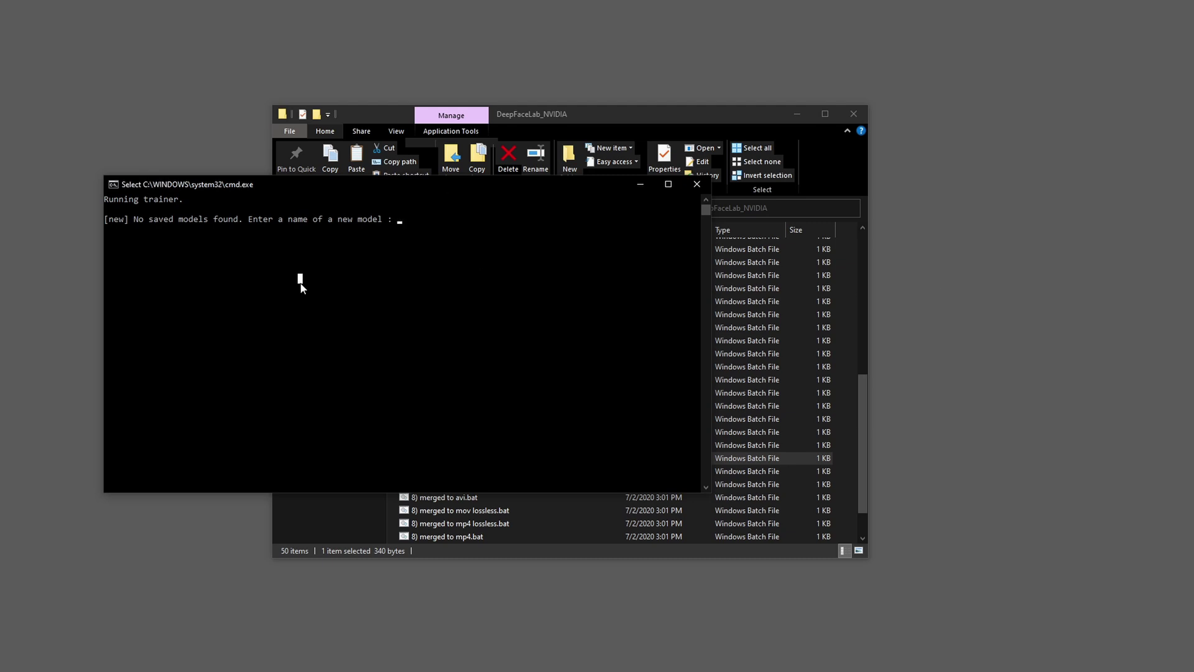
pyautogui.write('the deep m')
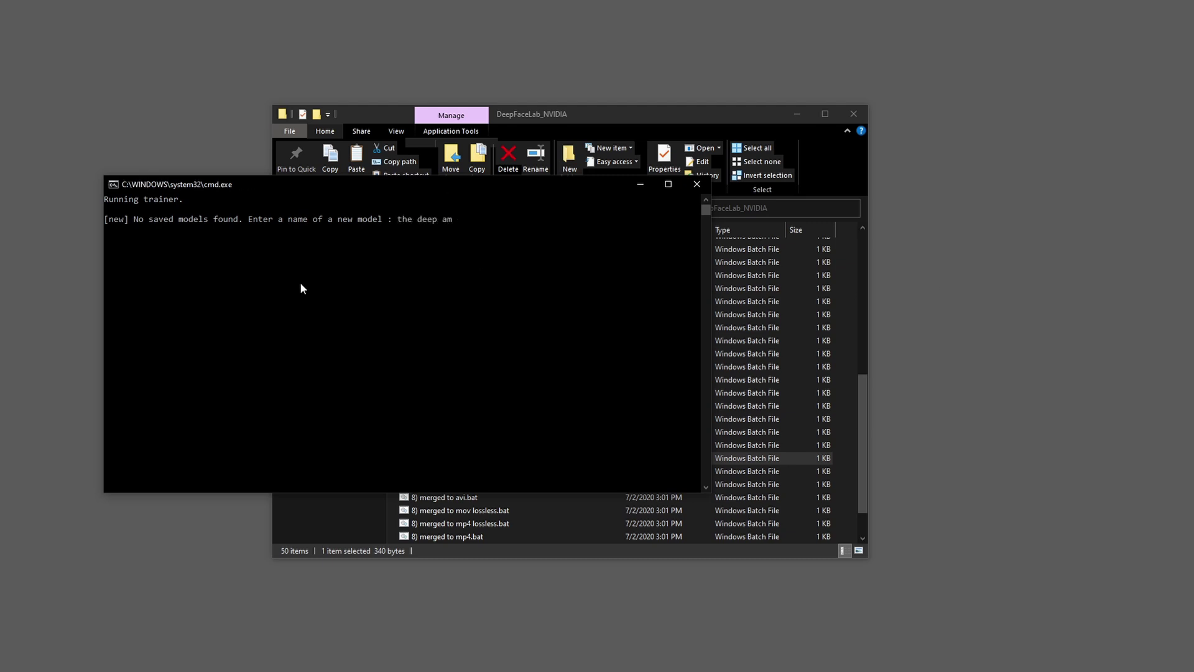
pyautogui.write('amoa')
pyautogui.press('Return')
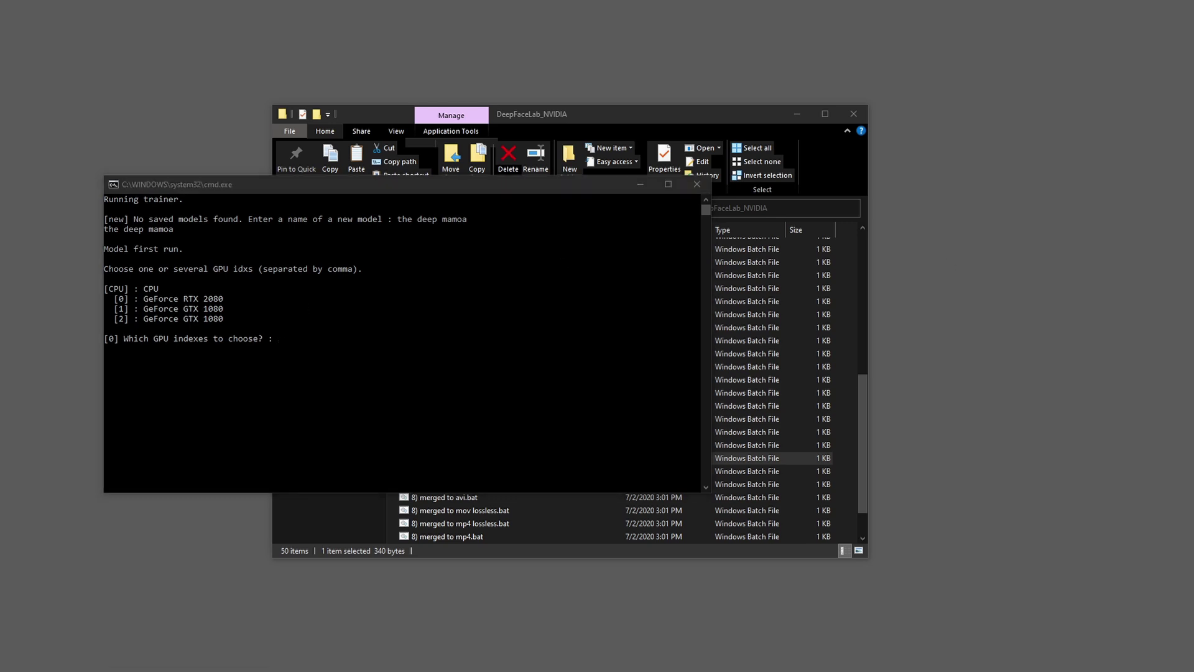
# - With pretrain 256_SAEHD_summary.txt placed beside the console for reference, choose GPU index 2 and set autobackup to every 5 hours
pyautogui.moveTo(1174, 246); pyautogui.dragTo(942, 188)
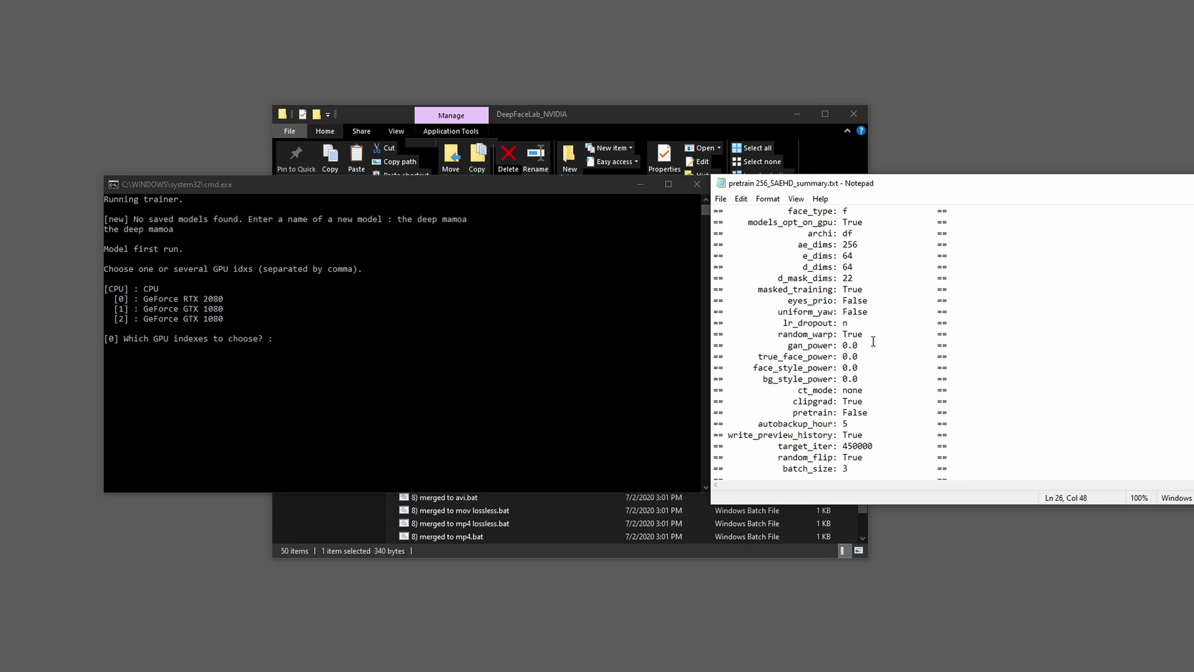
pyautogui.click(531, 333)
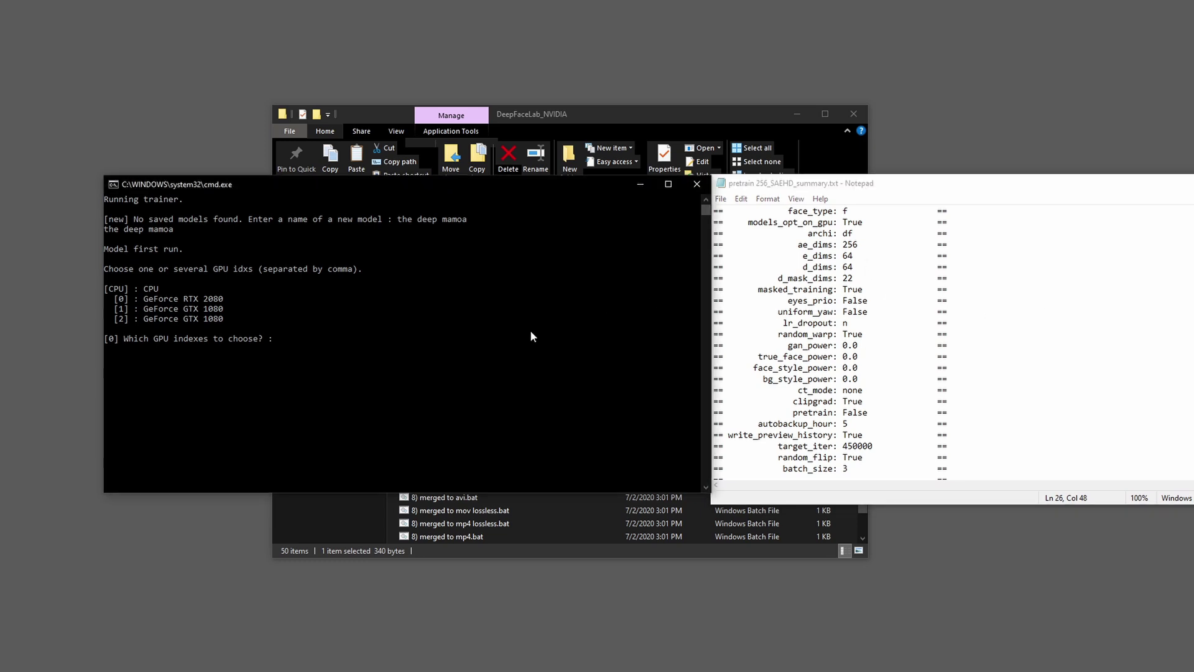
pyautogui.write('2')
pyautogui.write('5')
pyautogui.press('Return')
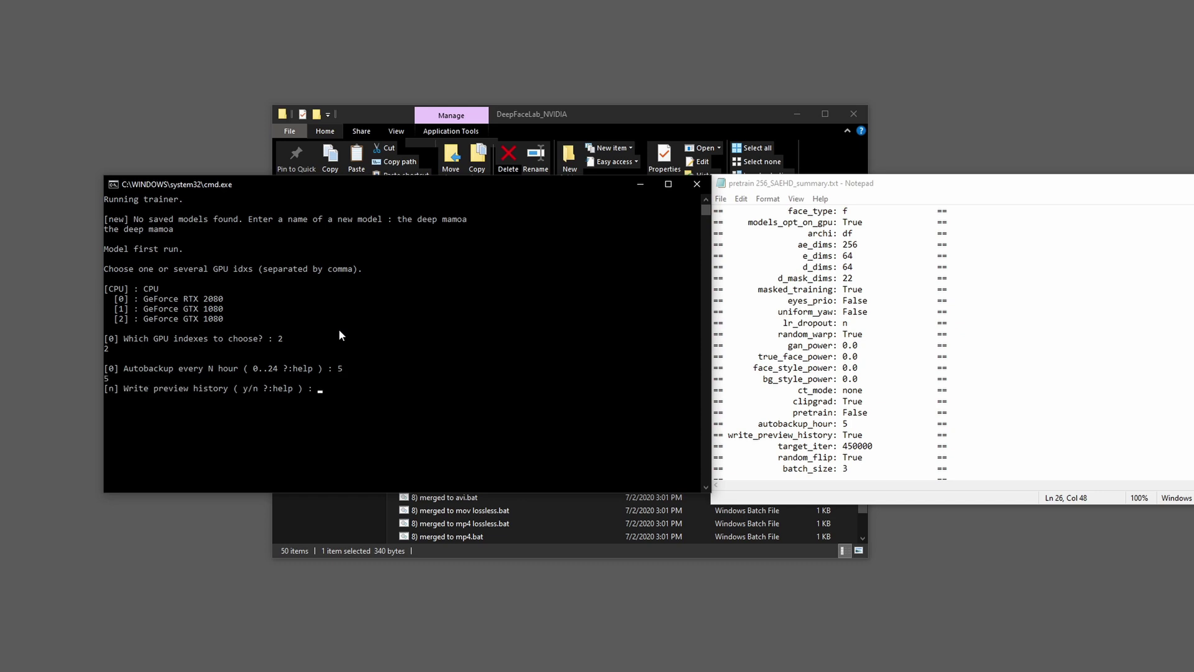
# - Enable preview history with a manually chosen image, and set the target iteration to 350000
pyautogui.write('y')
pyautogui.press('Return')
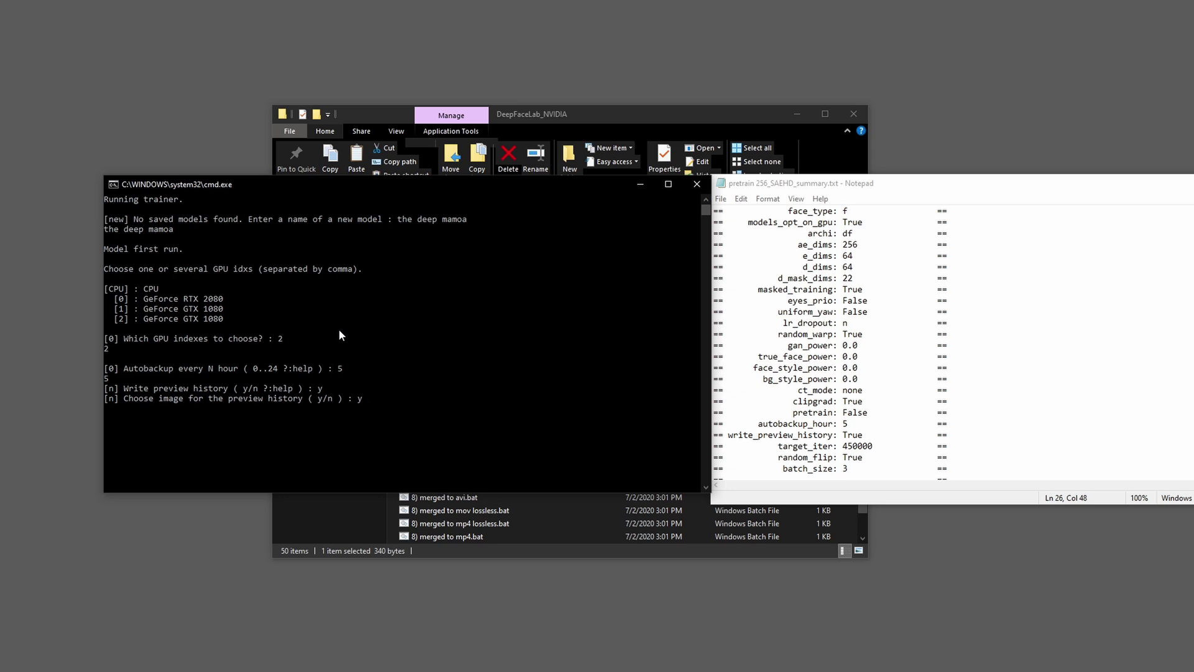
pyautogui.press('Return')
pyautogui.write('350000')
pyautogui.scroll(1, 891, 321)
pyautogui.click(580, 365)
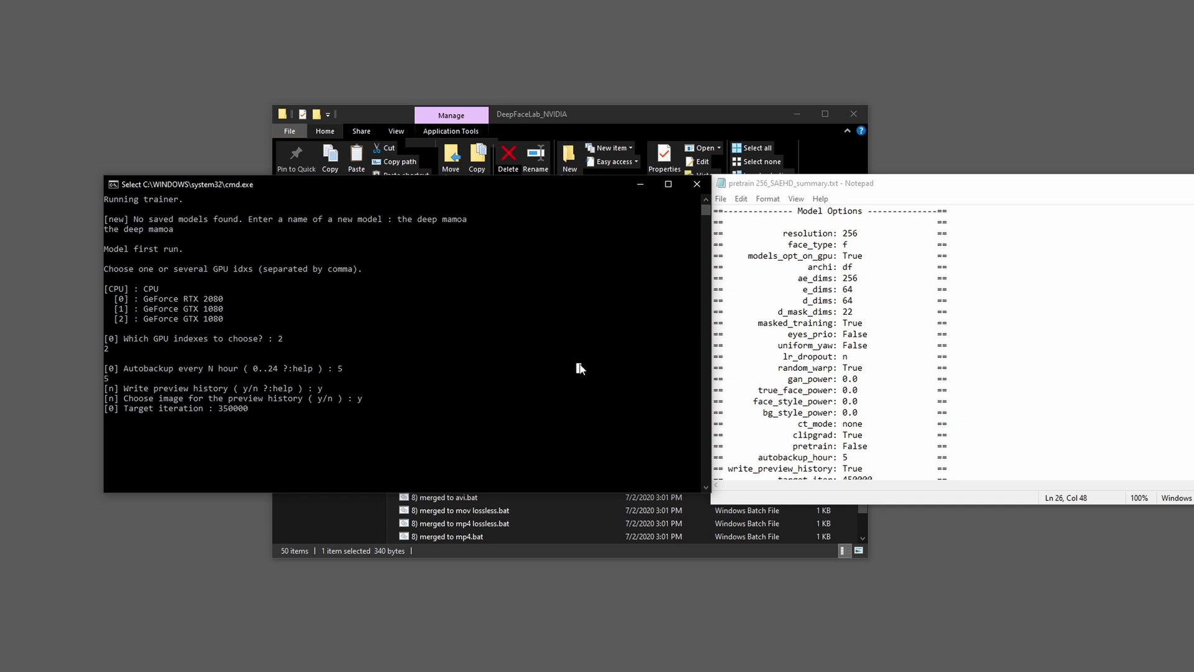
pyautogui.rightClick(580, 368)
pyautogui.press('Return')
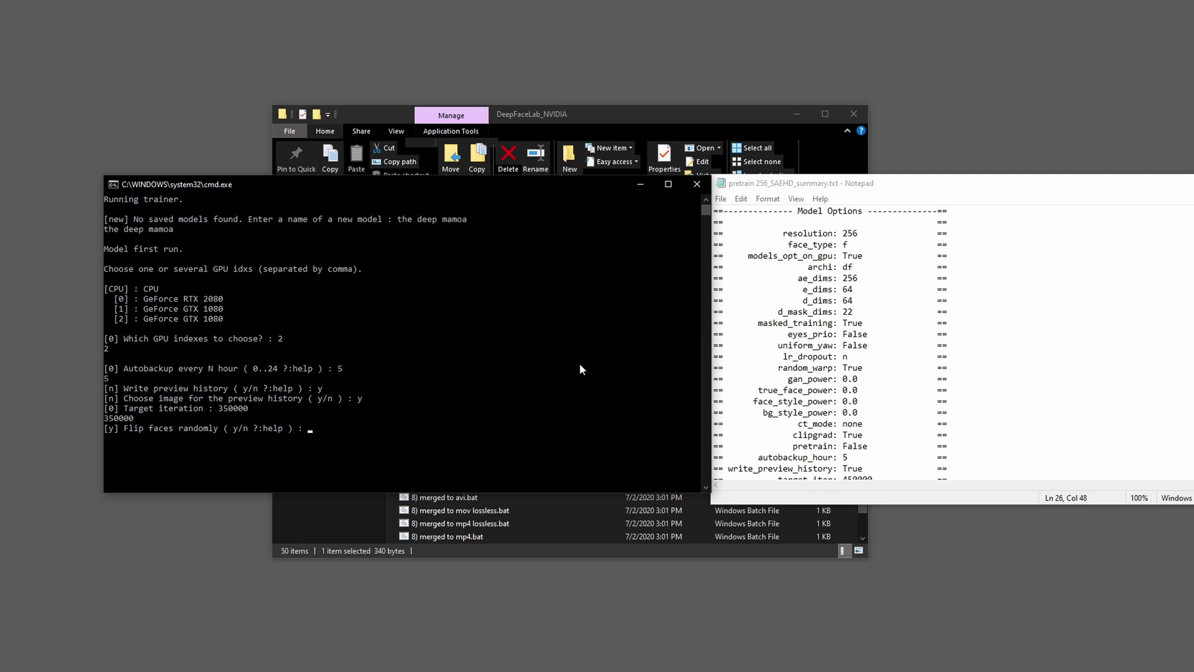
# - Keep the default y for flipping faces randomly and set the batch size to 3
pyautogui.press('Return')
pyautogui.write('3')
pyautogui.scroll(-2, 852, 357)
pyautogui.scroll(1, 852, 358)
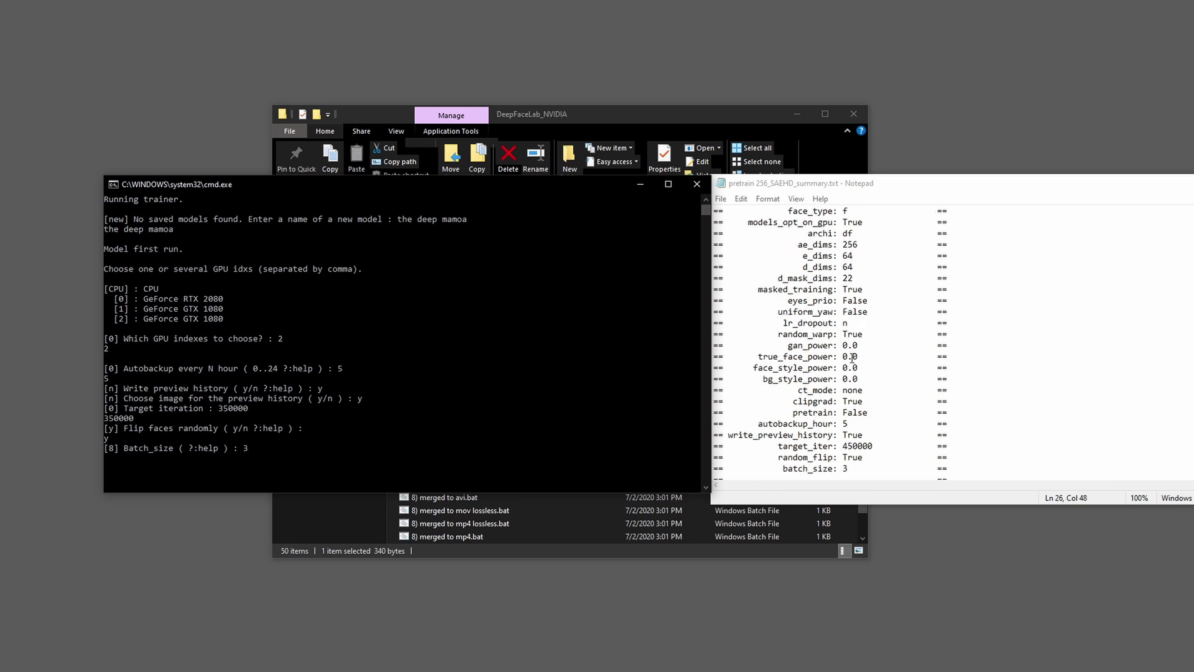
pyautogui.click(543, 381)
pyautogui.press('Return')
pyautogui.press('Return')
# - Set the model resolution to 256, consulting the native resolution examples on the DeepFaceLab GitHub page
pyautogui.scroll(1, 827, 376)
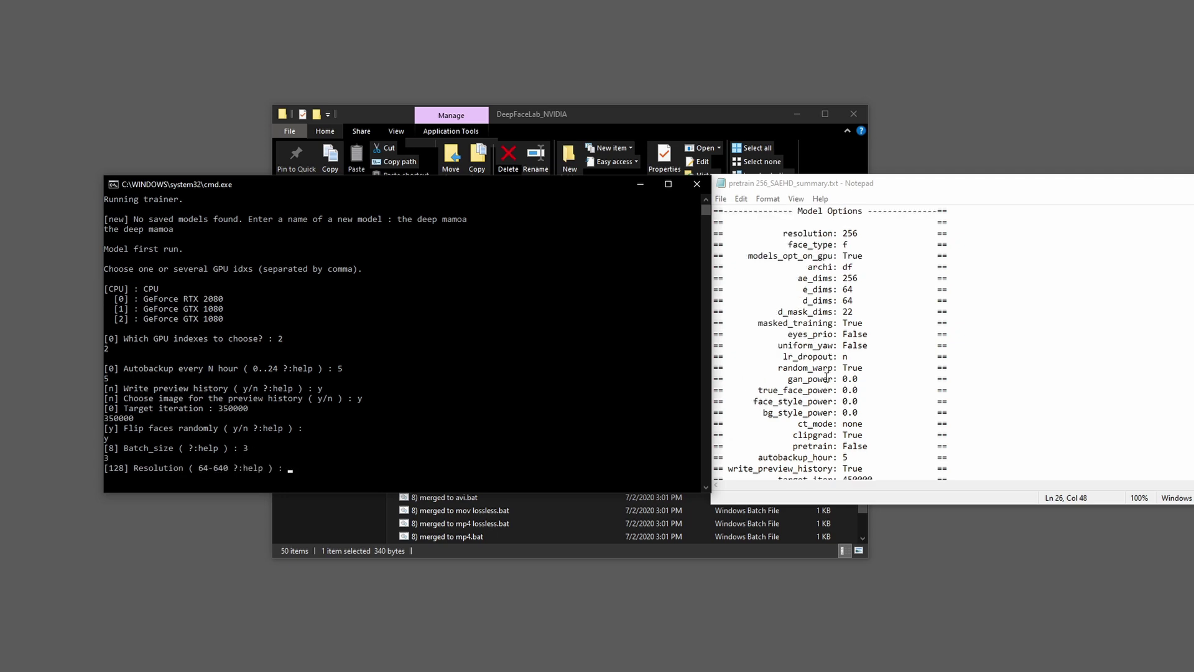
pyautogui.click(524, 371)
pyautogui.write('256')
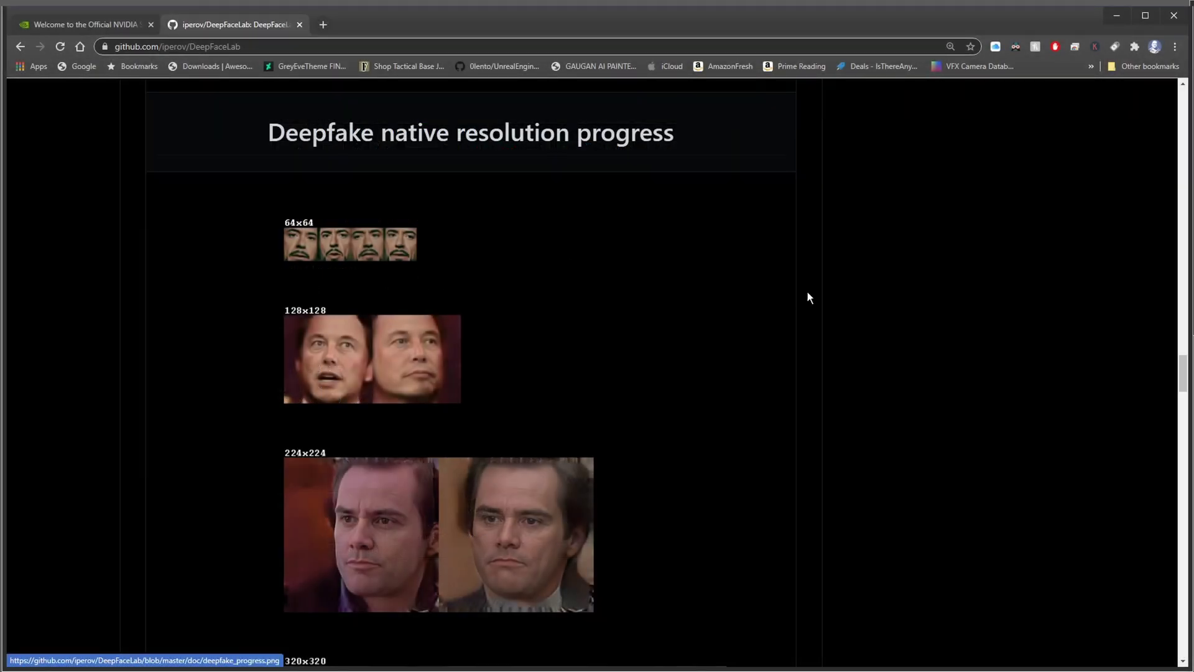
pyautogui.moveTo(1183, 373); pyautogui.dragTo(1183, 413)
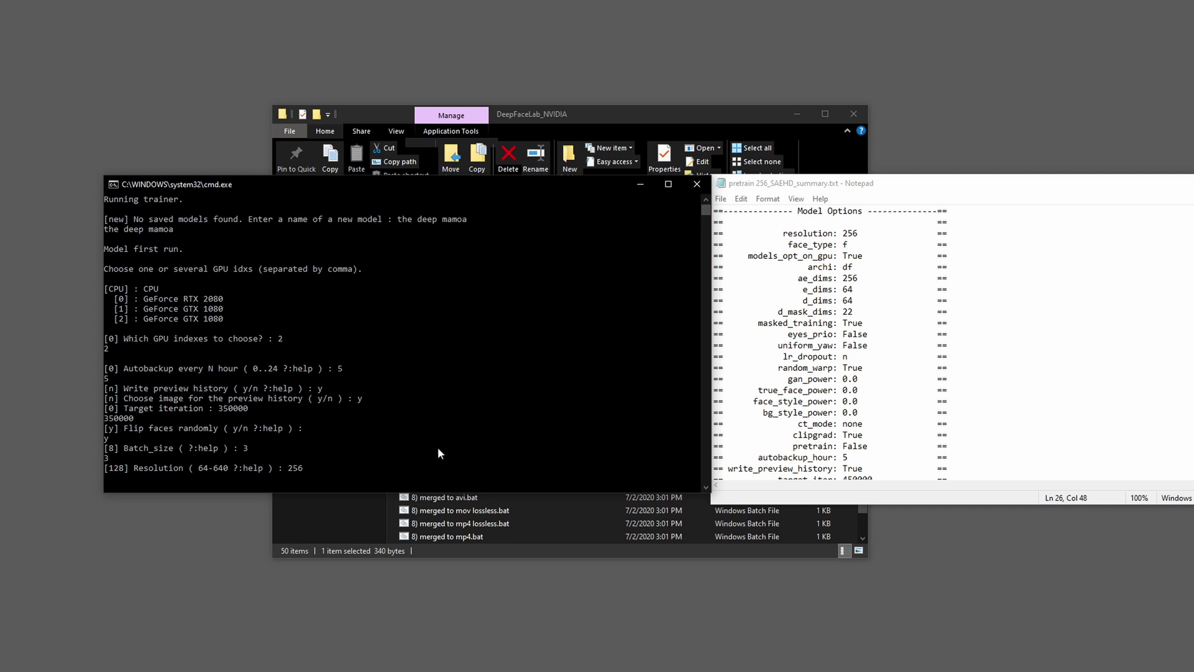
pyautogui.press('Return')
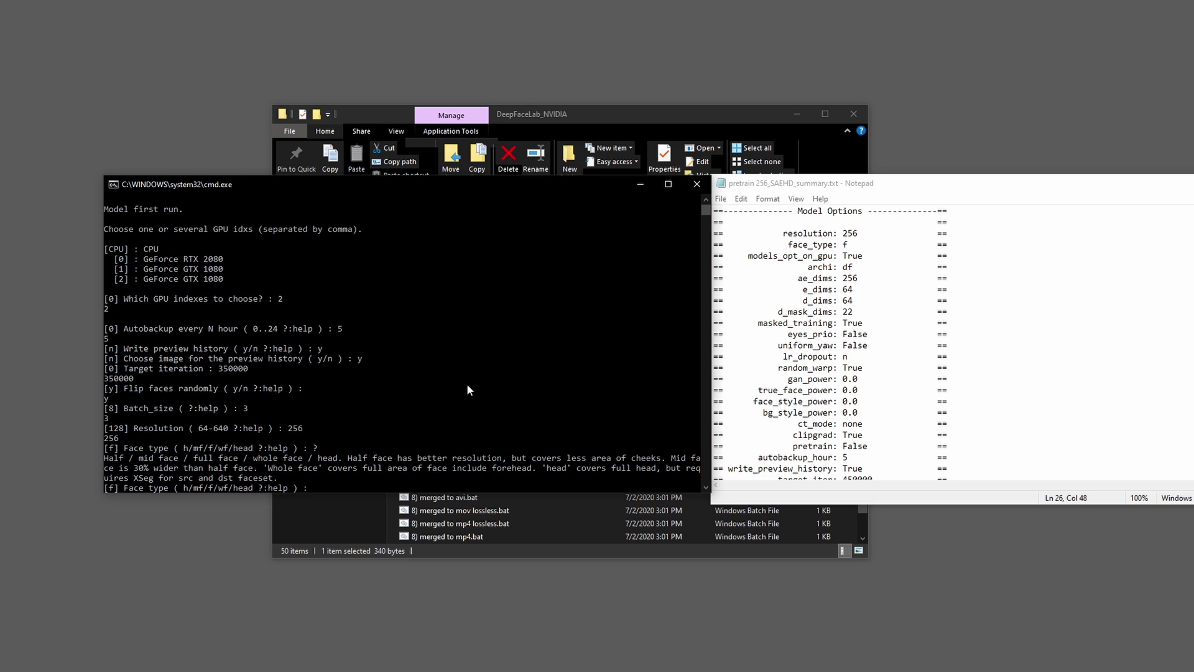
# - Accept face type f and AE architecture df, consulting the trainer's help on architectures
pyautogui.press('Return')
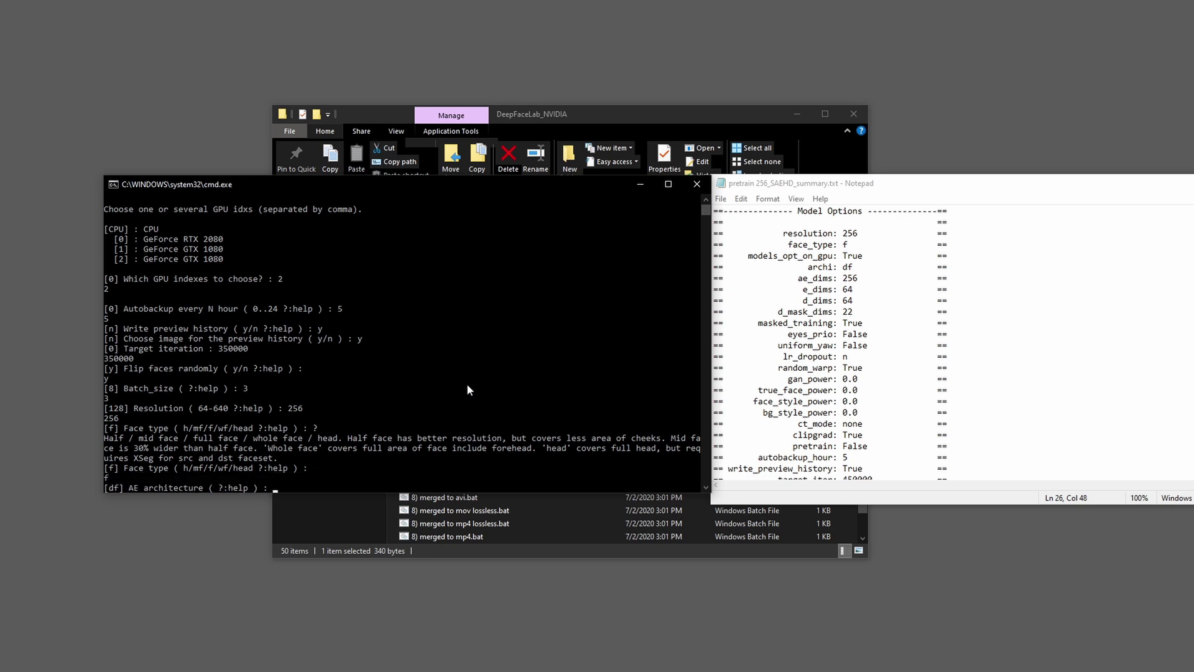
pyautogui.write('?')
pyautogui.press('Return')
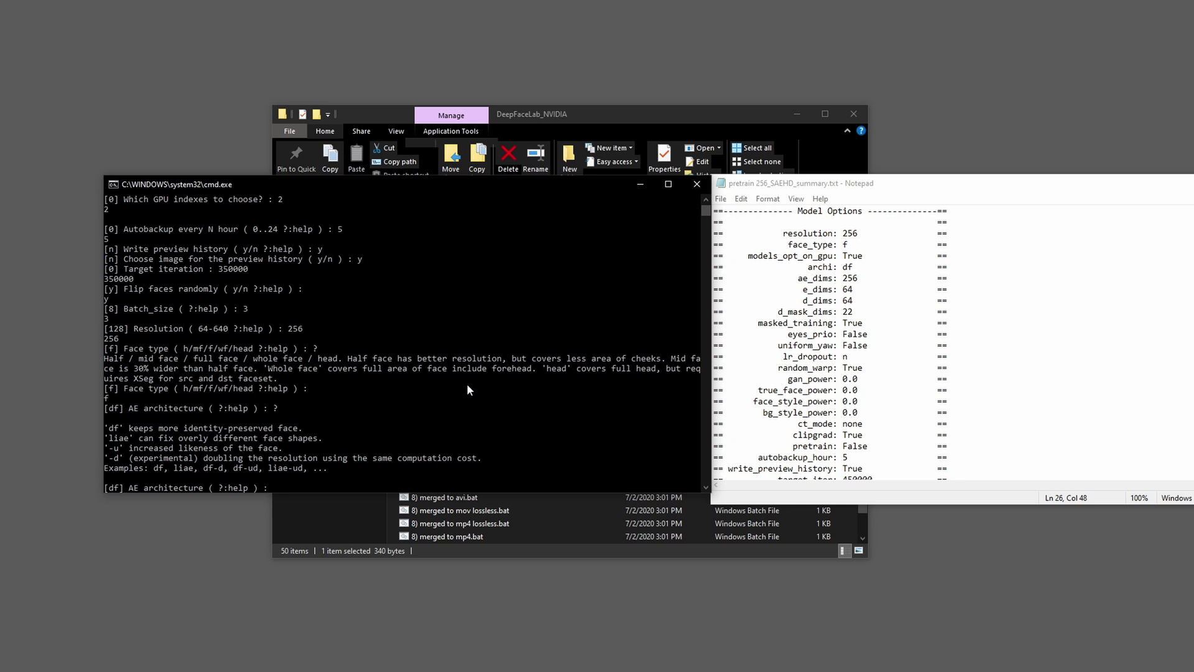
pyautogui.press('Return')
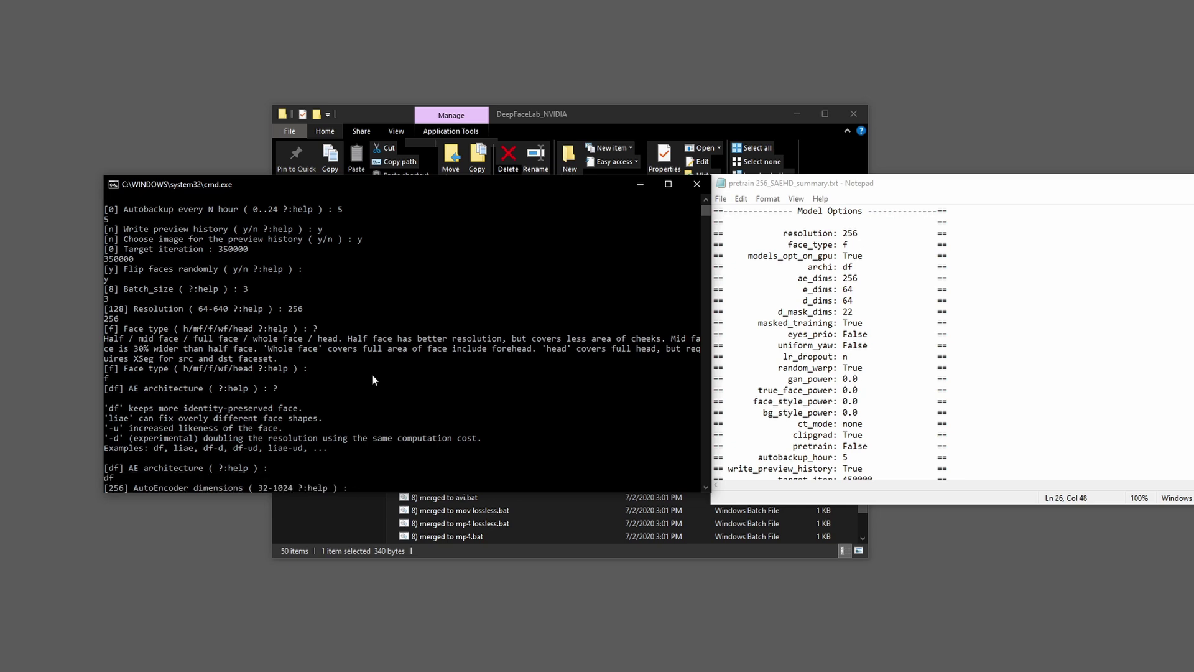
# - Accept the default dimensions: AutoEncoder 256, encoder 64, decoder 64 and decoder mask 22
pyautogui.press('Return')
pyautogui.press('Return')
pyautogui.press('Return')
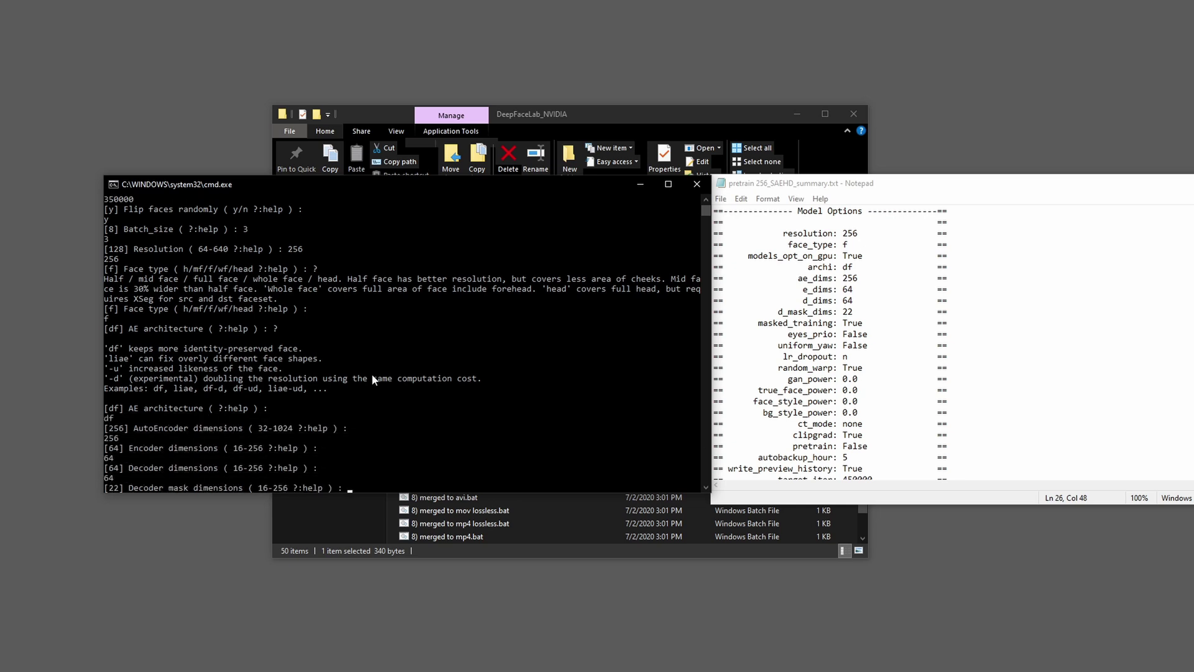
pyautogui.press('Return')
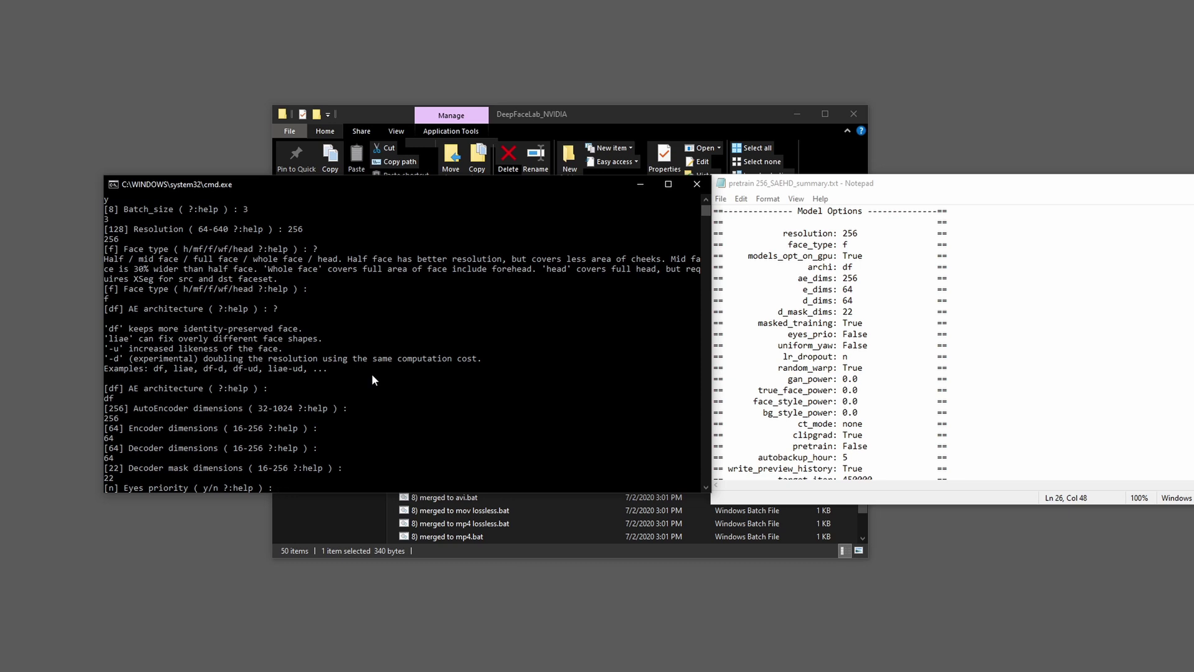
# - Keep eyes priority, uniform yaw distribution and learning rate dropout at n, and place models and optimizer on the GPU with y
pyautogui.press('Return')
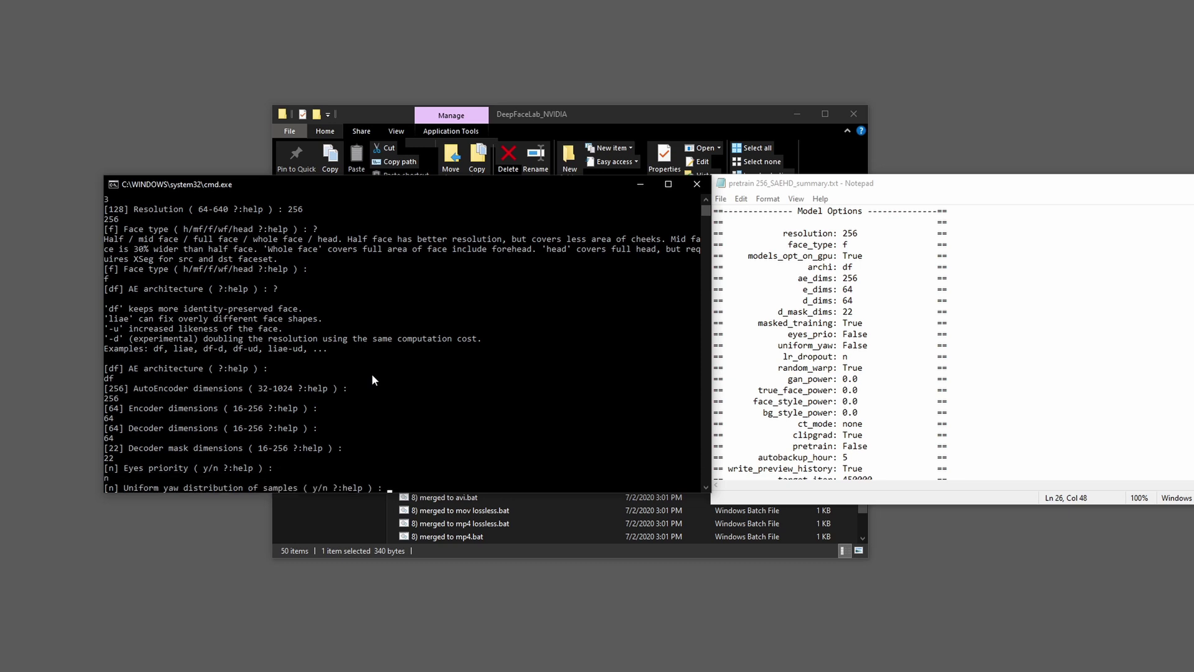
pyautogui.press('Return')
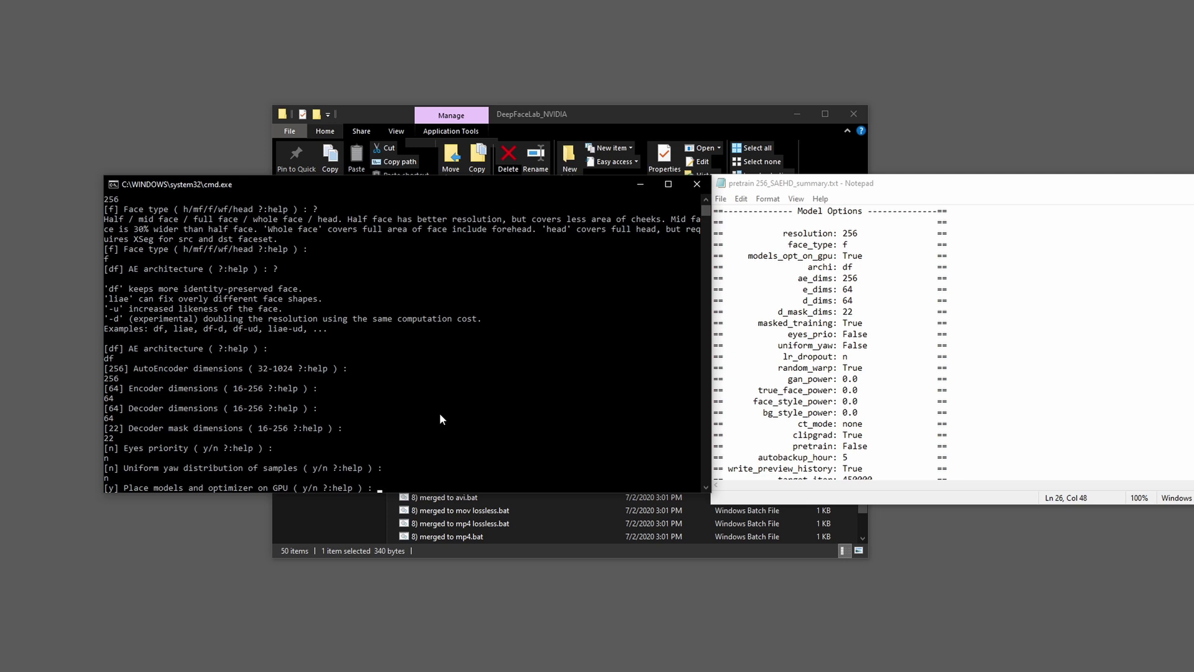
pyautogui.press('Return')
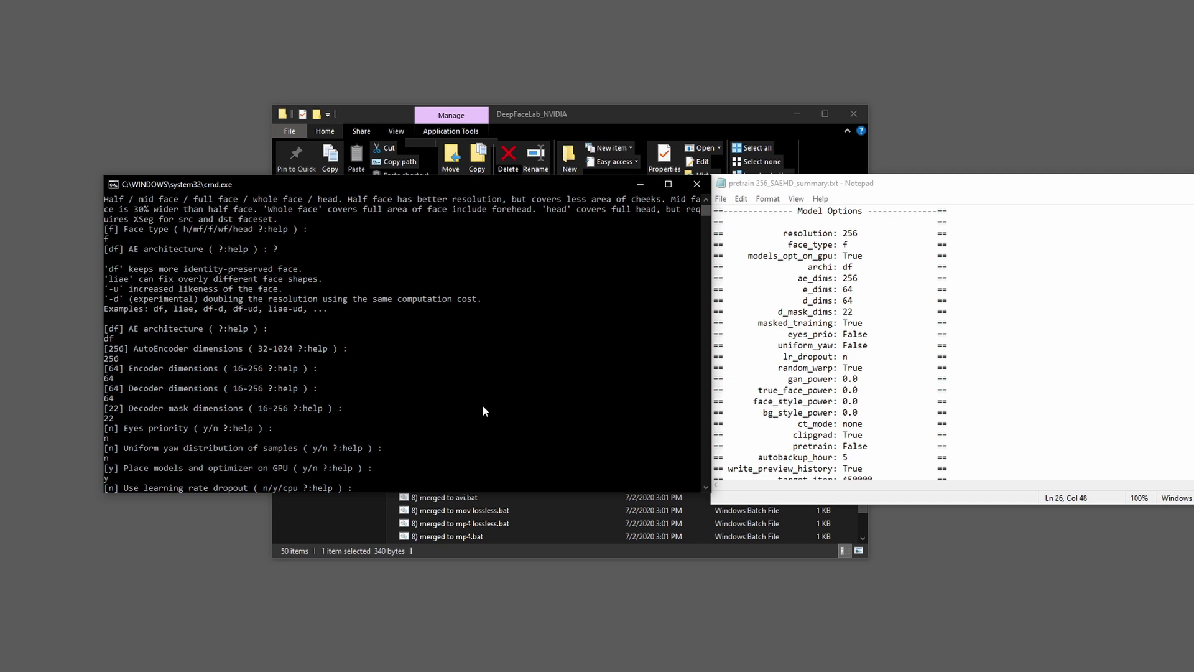
pyautogui.press('Return')
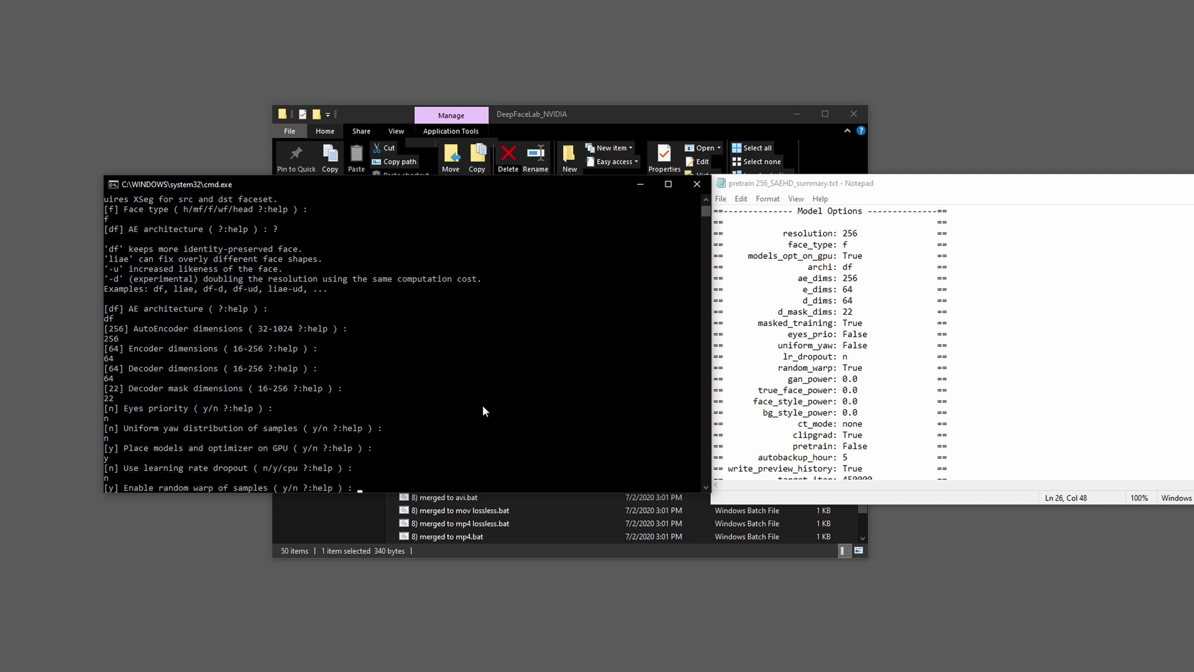
# - Keep random warp enabled with y, and accept 0.0 for GAN, true face, face style and background style power
pyautogui.press('Return')
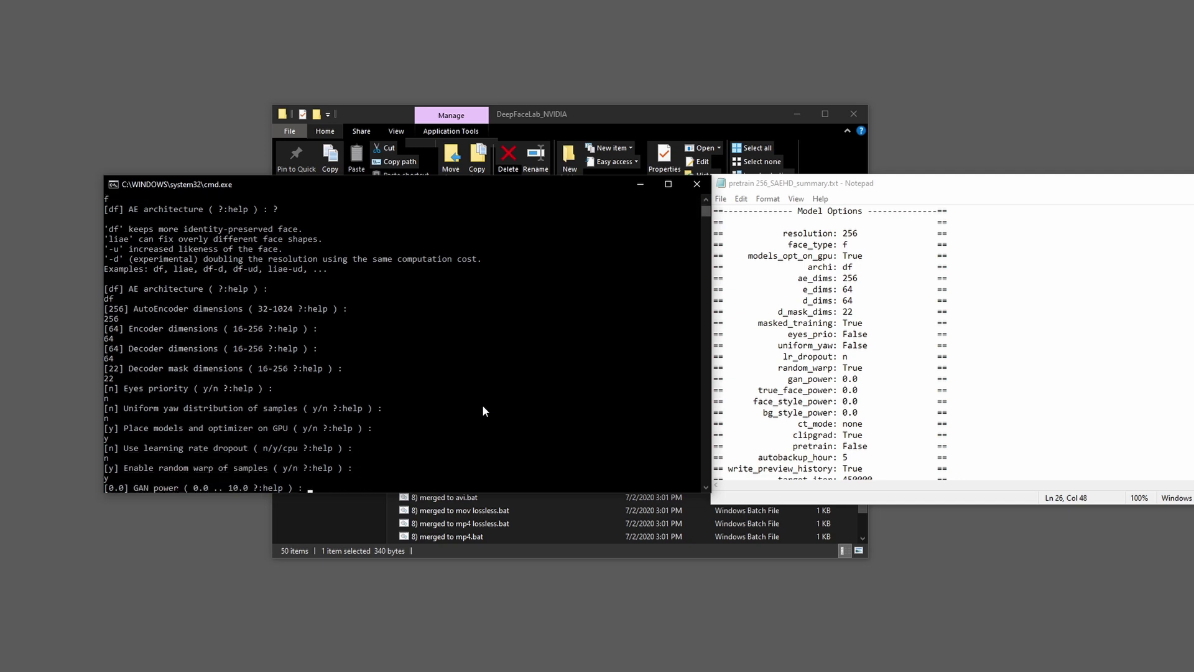
pyautogui.press('Return')
pyautogui.press('Return')
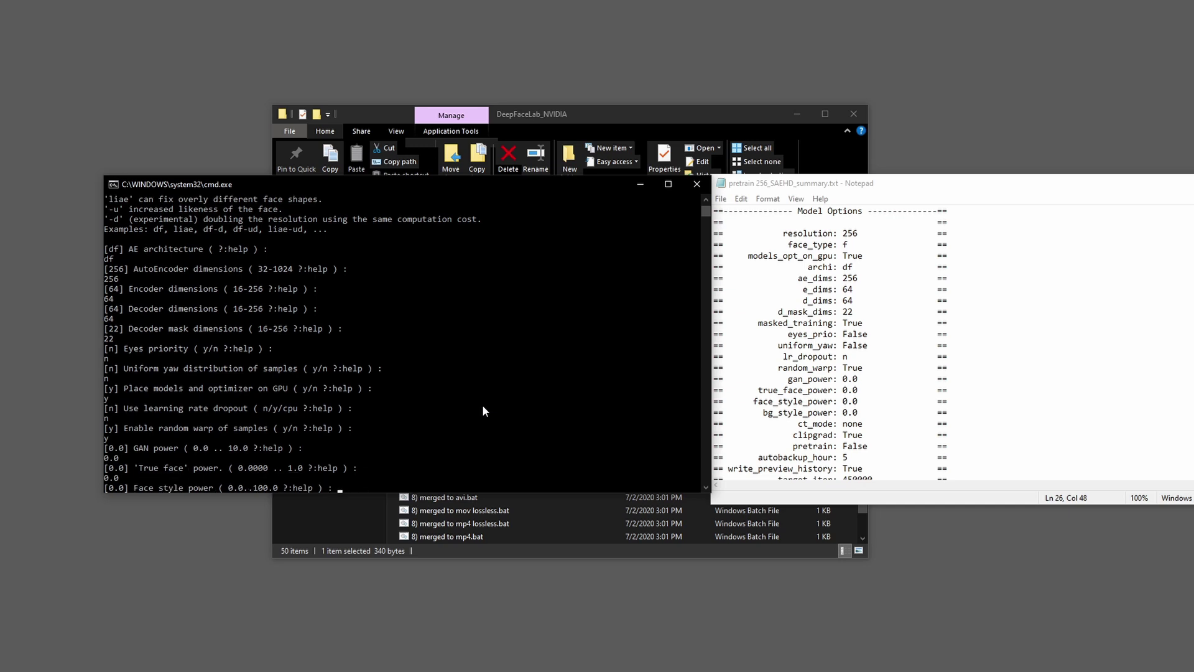
pyautogui.press('Return')
pyautogui.press('Return')
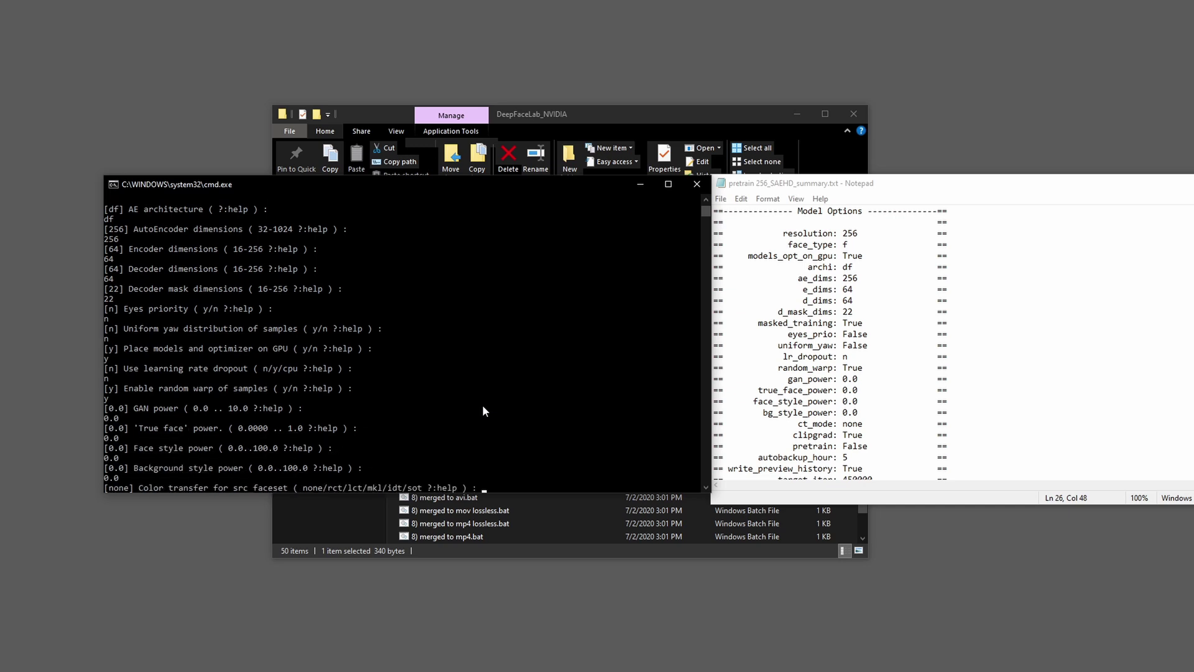
# - Keep source color transfer at none, enable gradient clipping with y, and leave pretraining mode at n
pyautogui.press('Return')
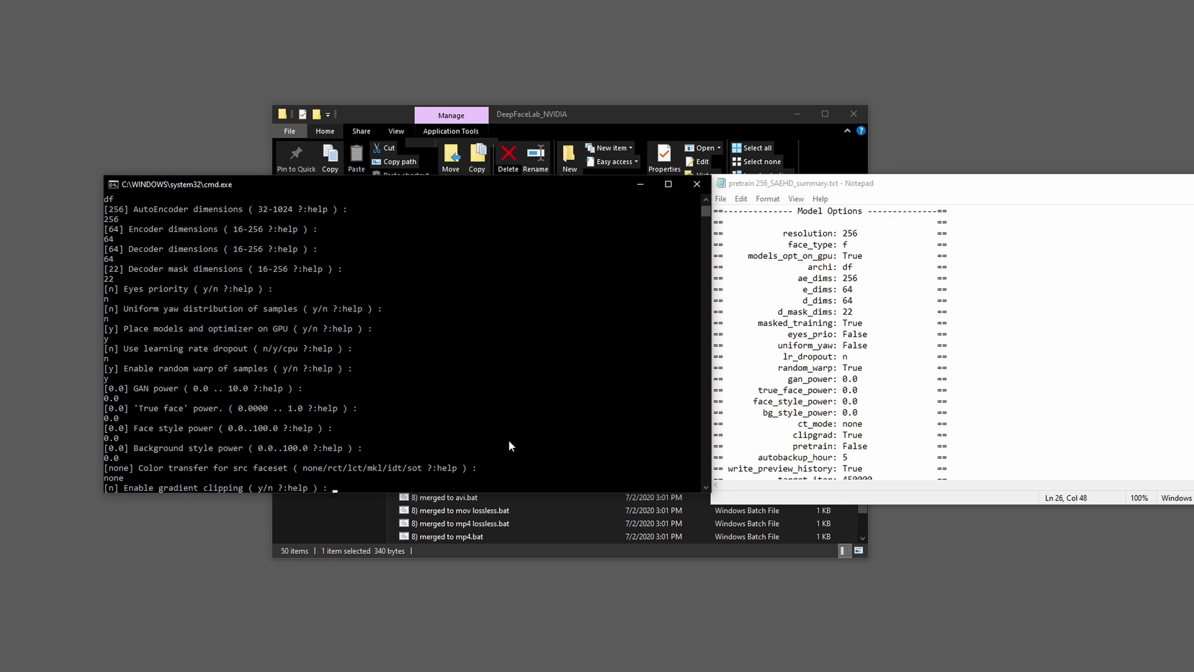
pyautogui.write('y')
pyautogui.press('Return')
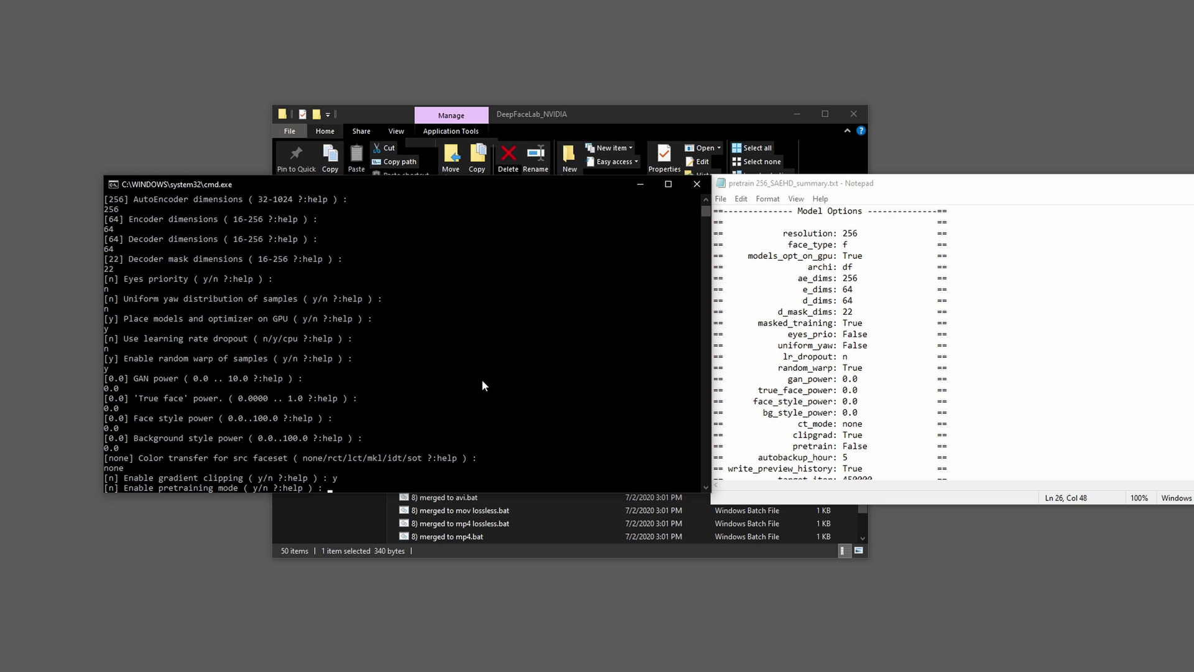
pyautogui.press('Return')
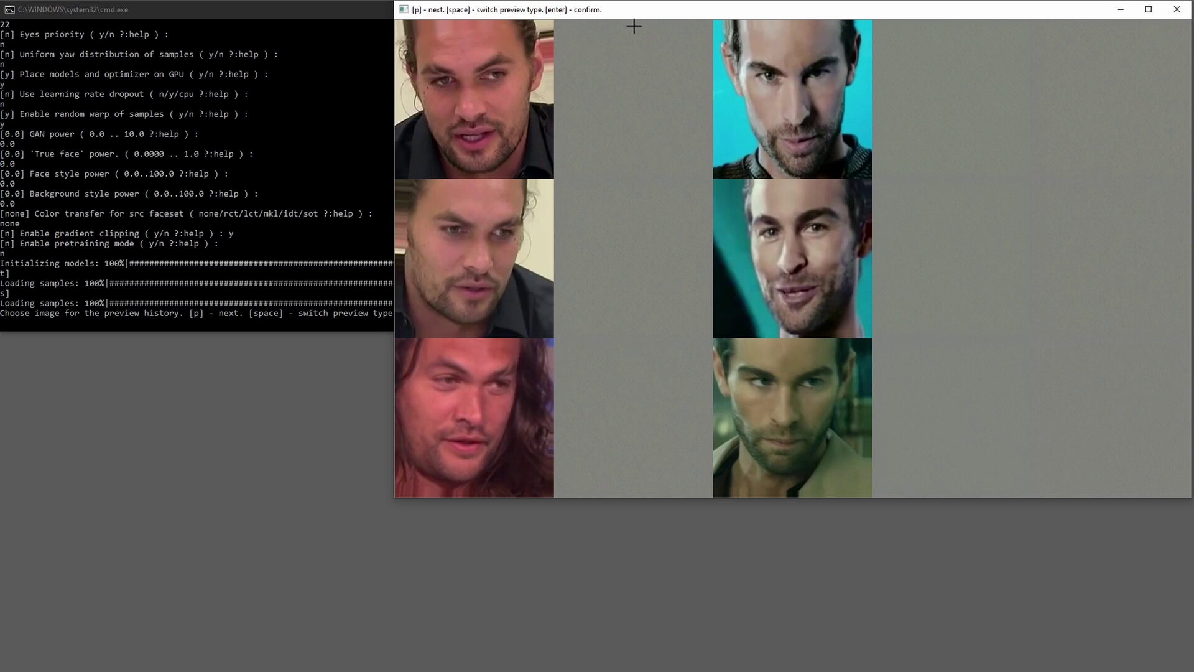
# - Cycle through the sample face sets and confirm one as the preview history image to start training
pyautogui.press('p')
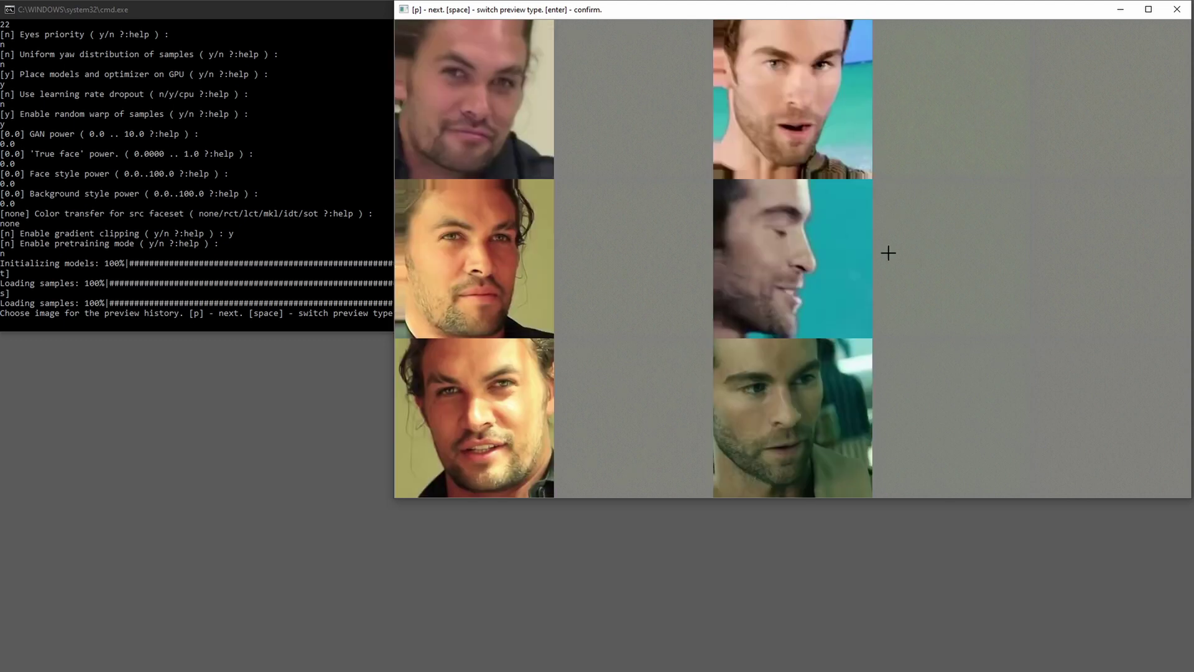
pyautogui.press('p')
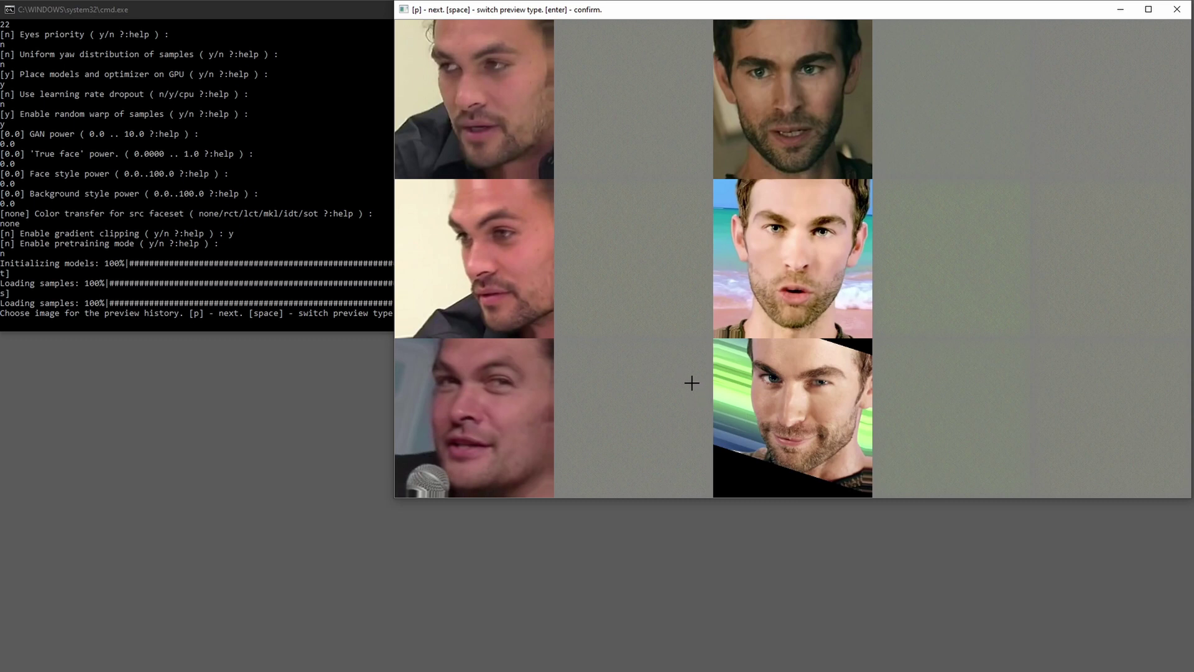
pyautogui.press('p')
pyautogui.press('p')
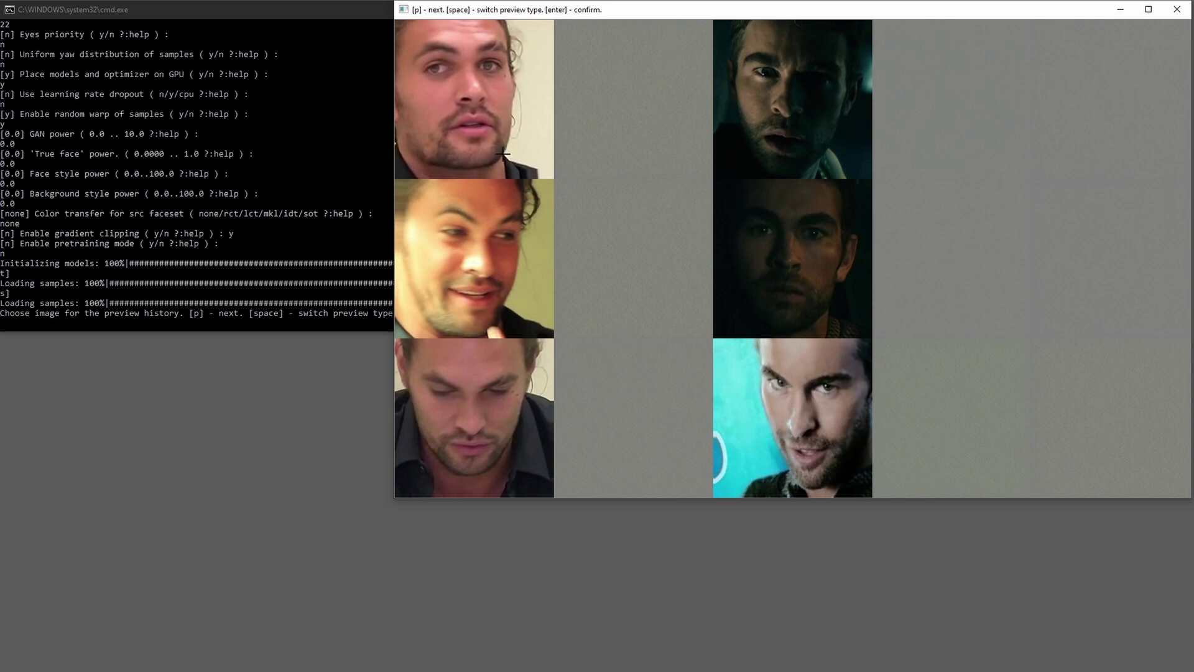
pyautogui.press('Return')
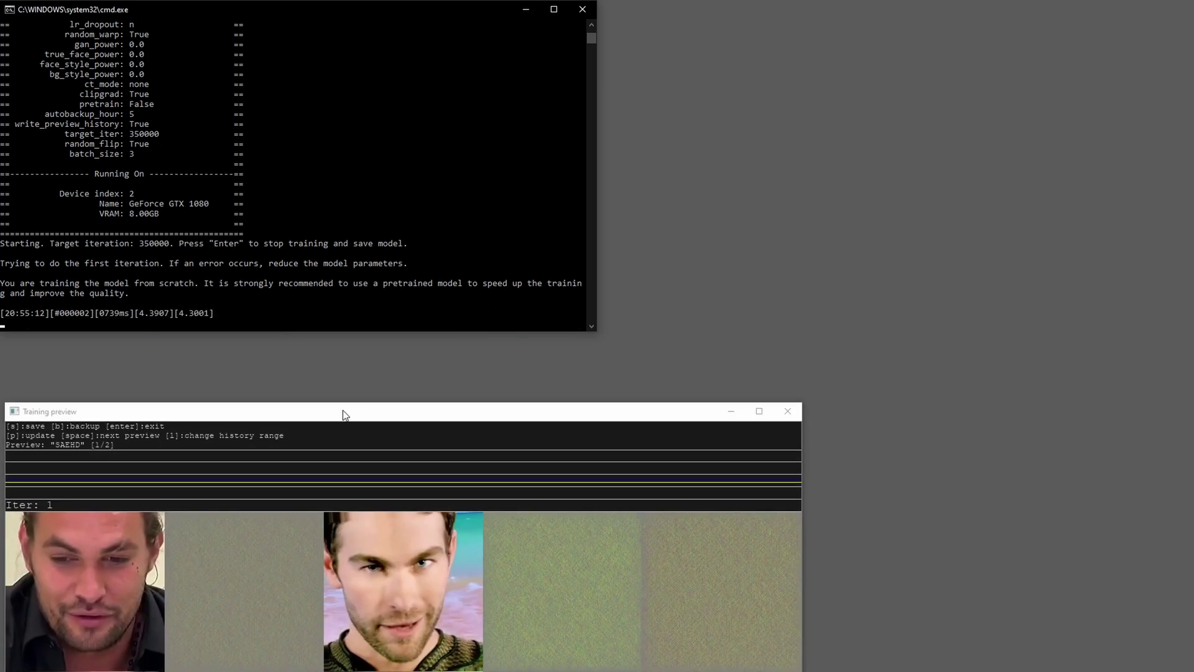
# - Place the training preview beside the console and refresh it, then save the model and close the trainer
pyautogui.moveTo(342, 410); pyautogui.dragTo(721, 14)
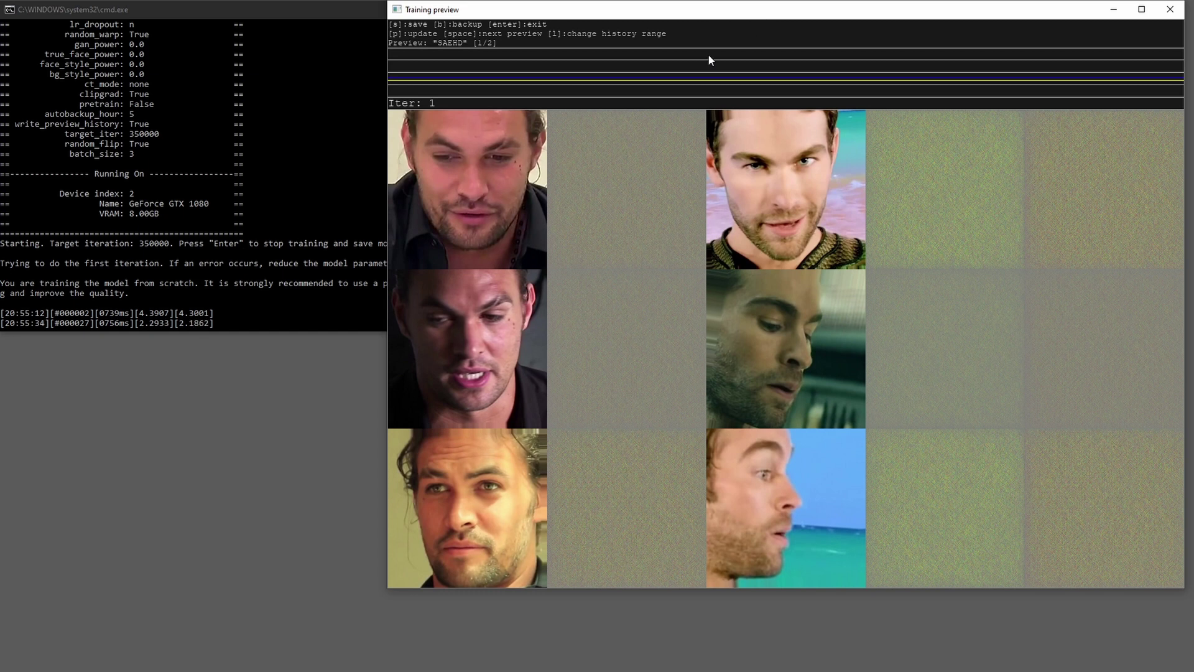
pyautogui.press('p')
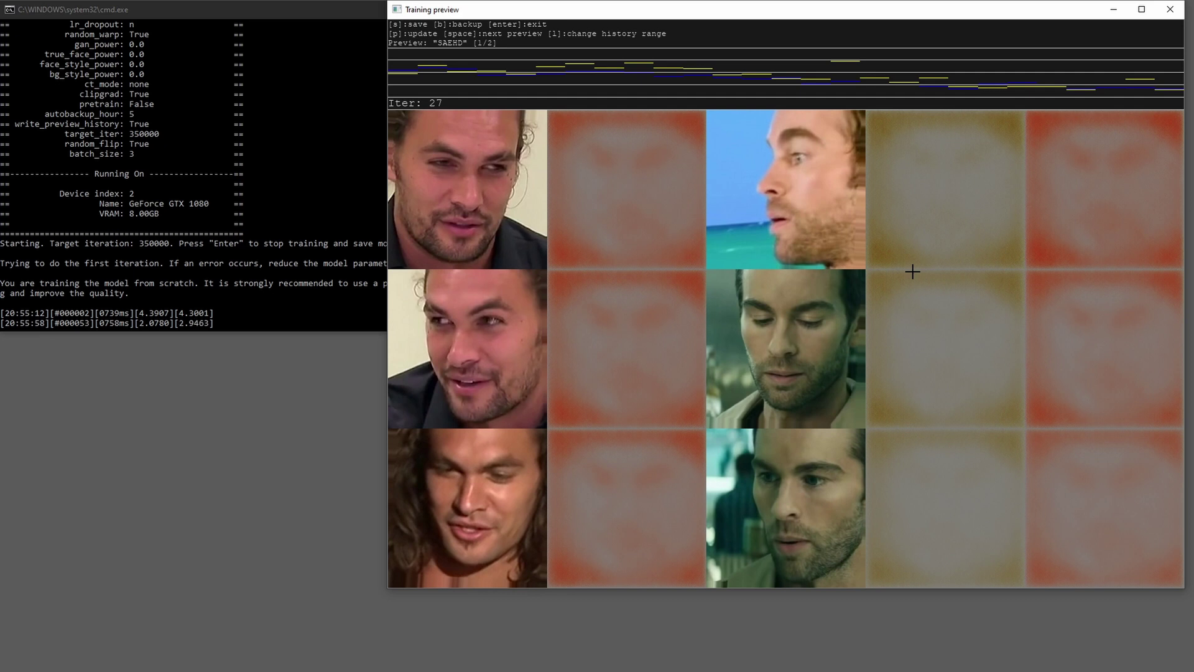
pyautogui.press('s')
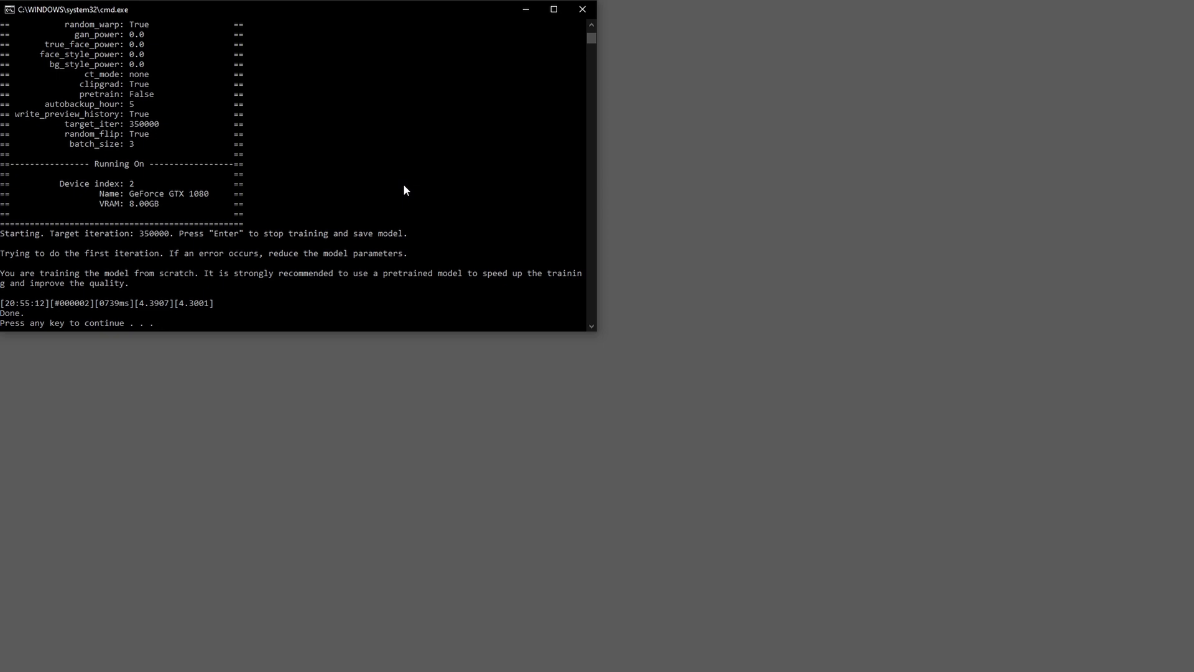
pyautogui.press('Return')
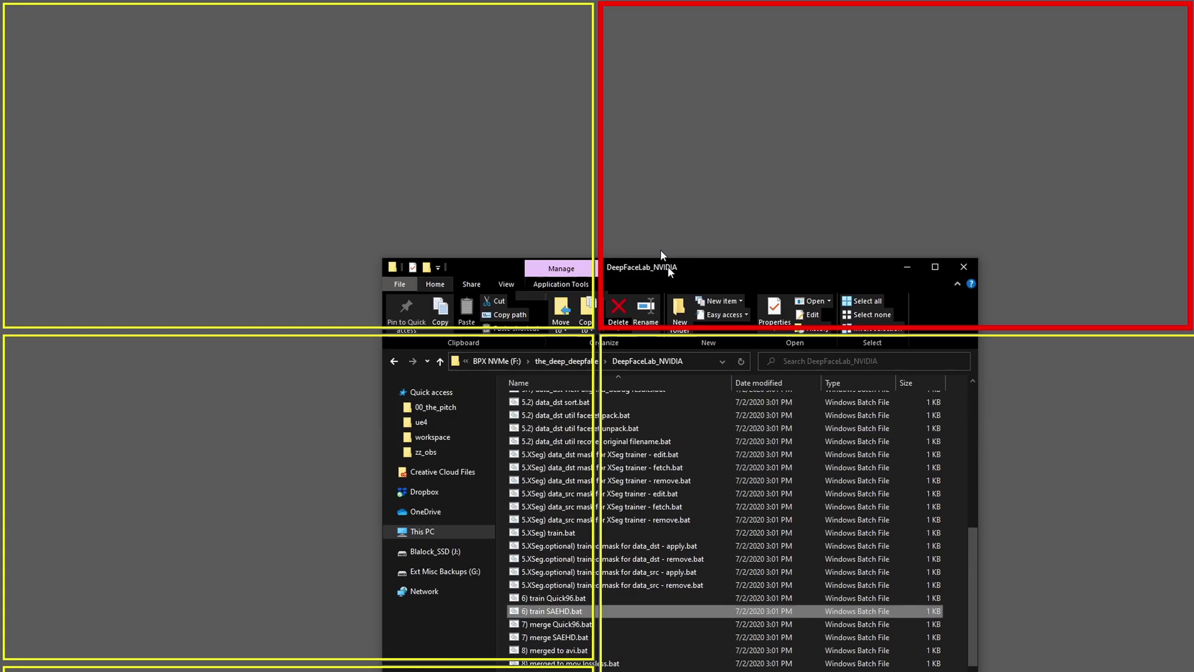
# - Relaunch 6) train SAEHD.bat from the DeepFaceLab_NVIDIA folder, loading saved model 0 (the deep mamoa) on GPU index 2
pyautogui.moveTo(666, 266); pyautogui.dragTo(304, 241)
pyautogui.scroll(-3, 186, 255)
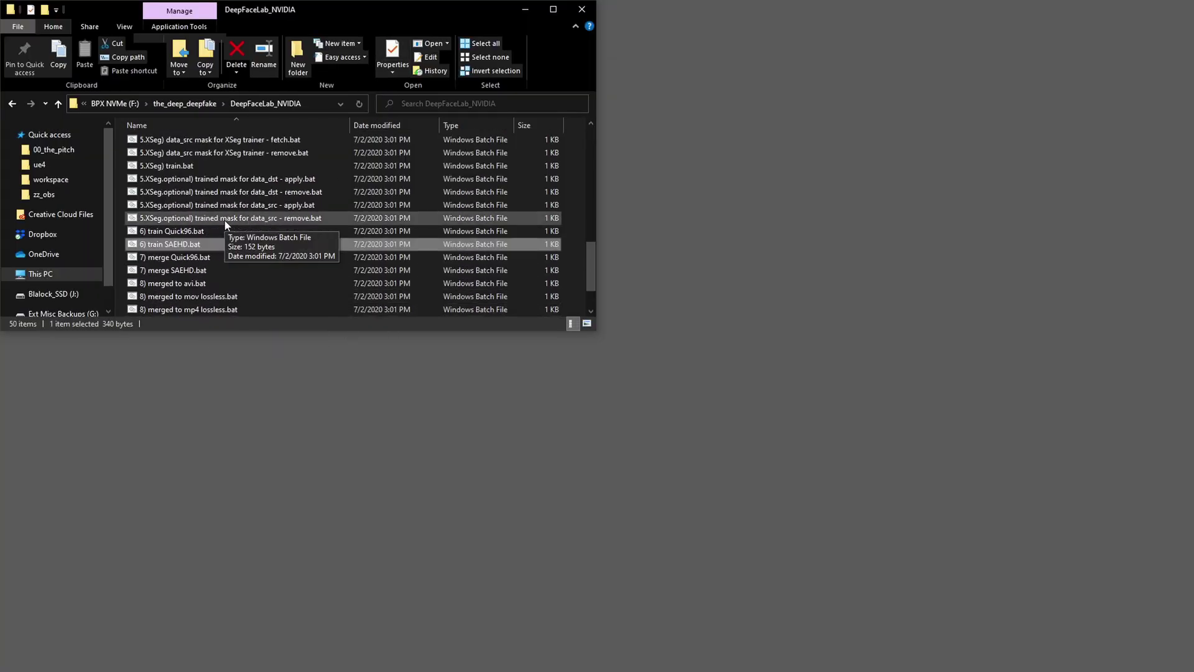
pyautogui.doubleClick(133, 245)
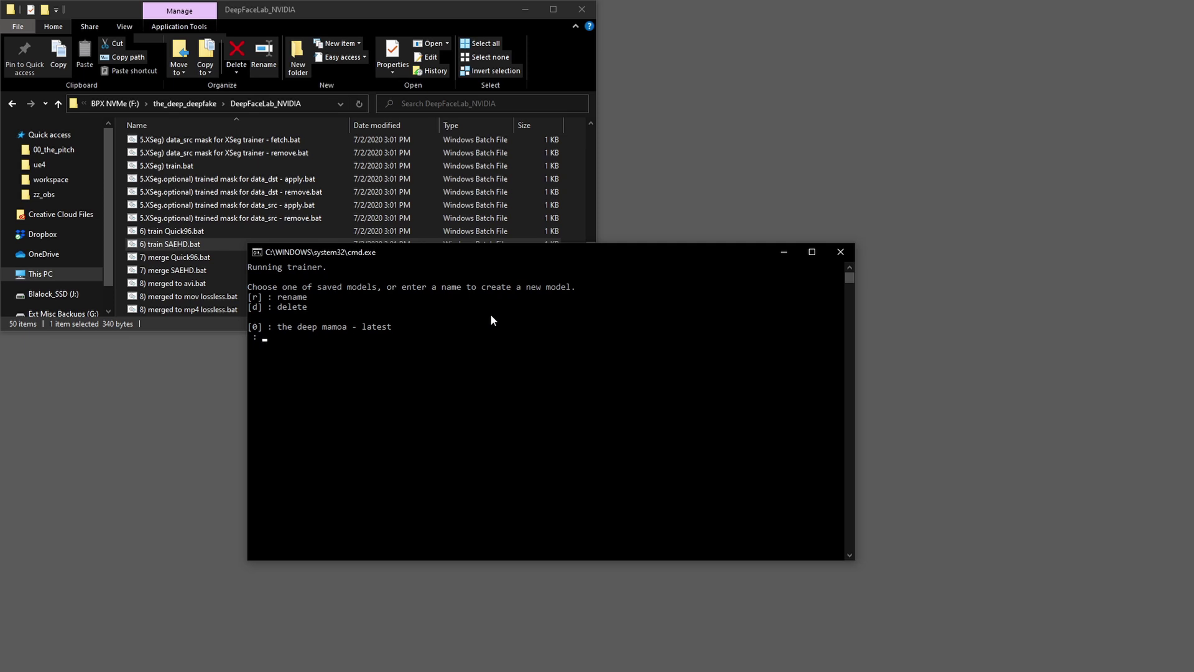
pyautogui.write('0')
pyautogui.press('Return')
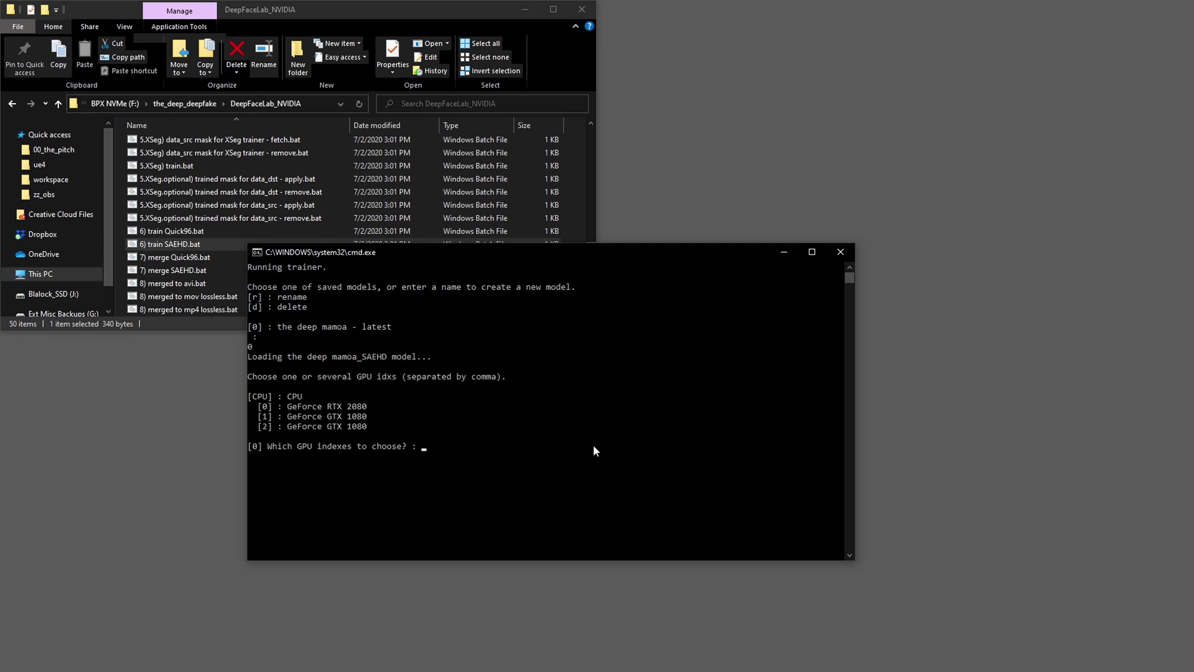
pyautogui.write('2')
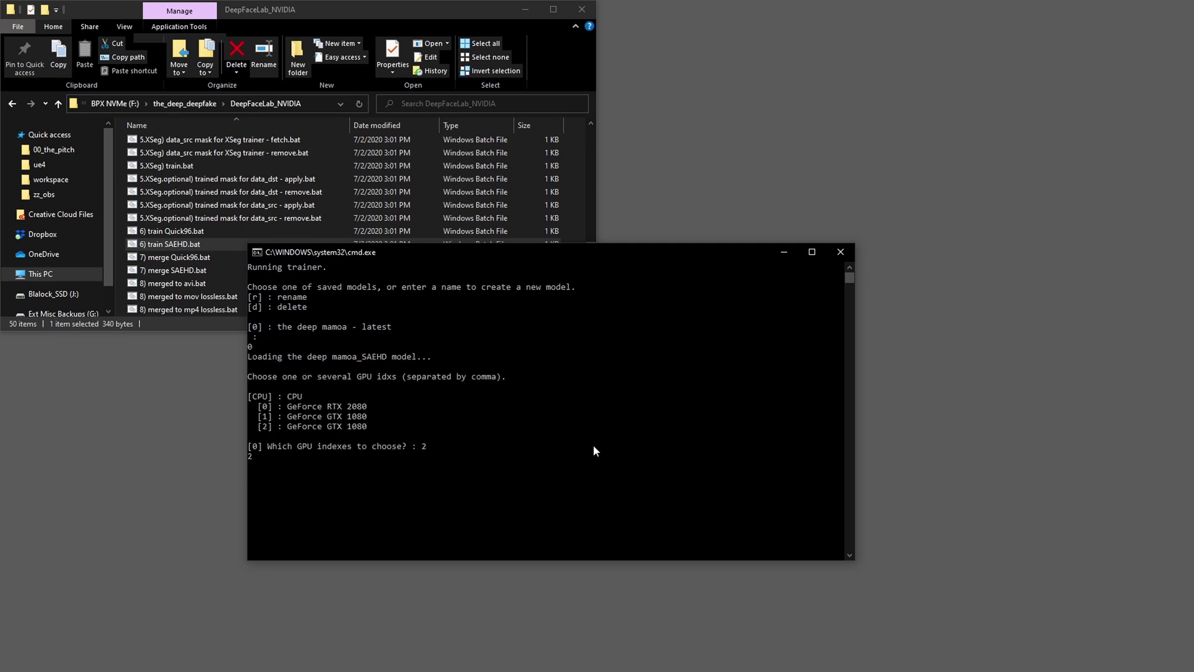